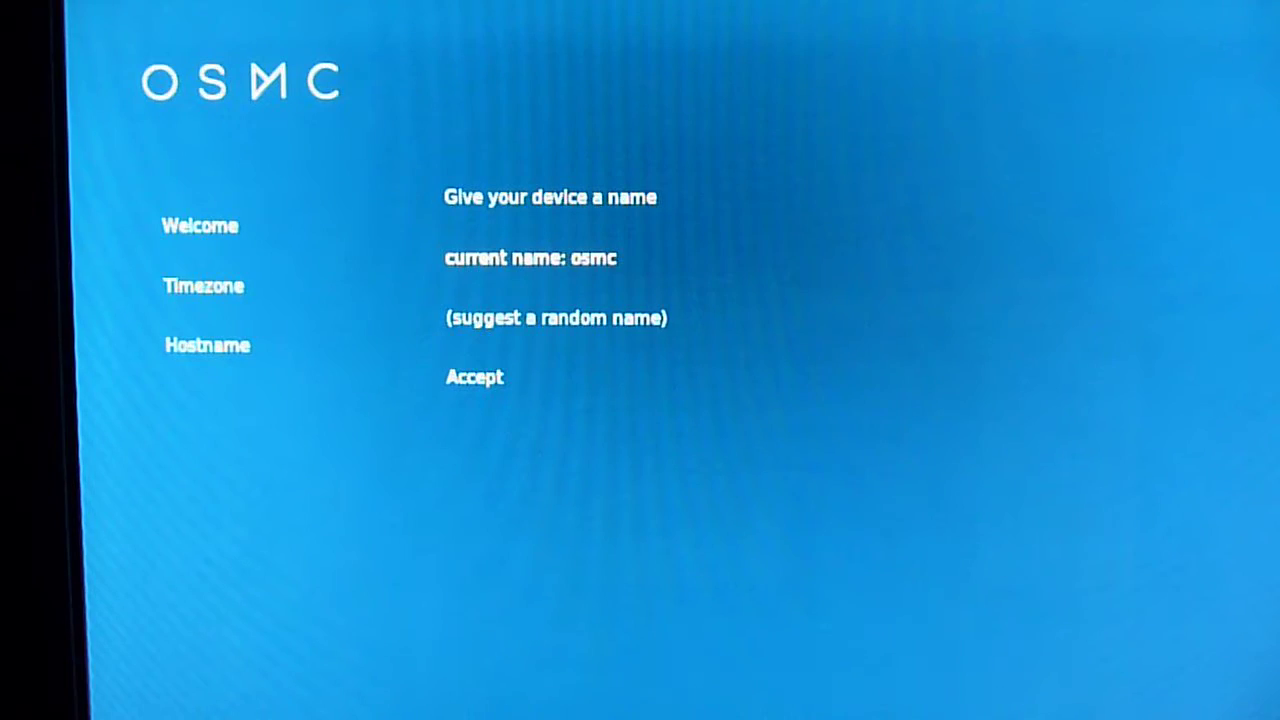
Step: Rename the OSMC device to dognmonkey32gb and enable the SSH service
{"action": "key", "text": "Return"}
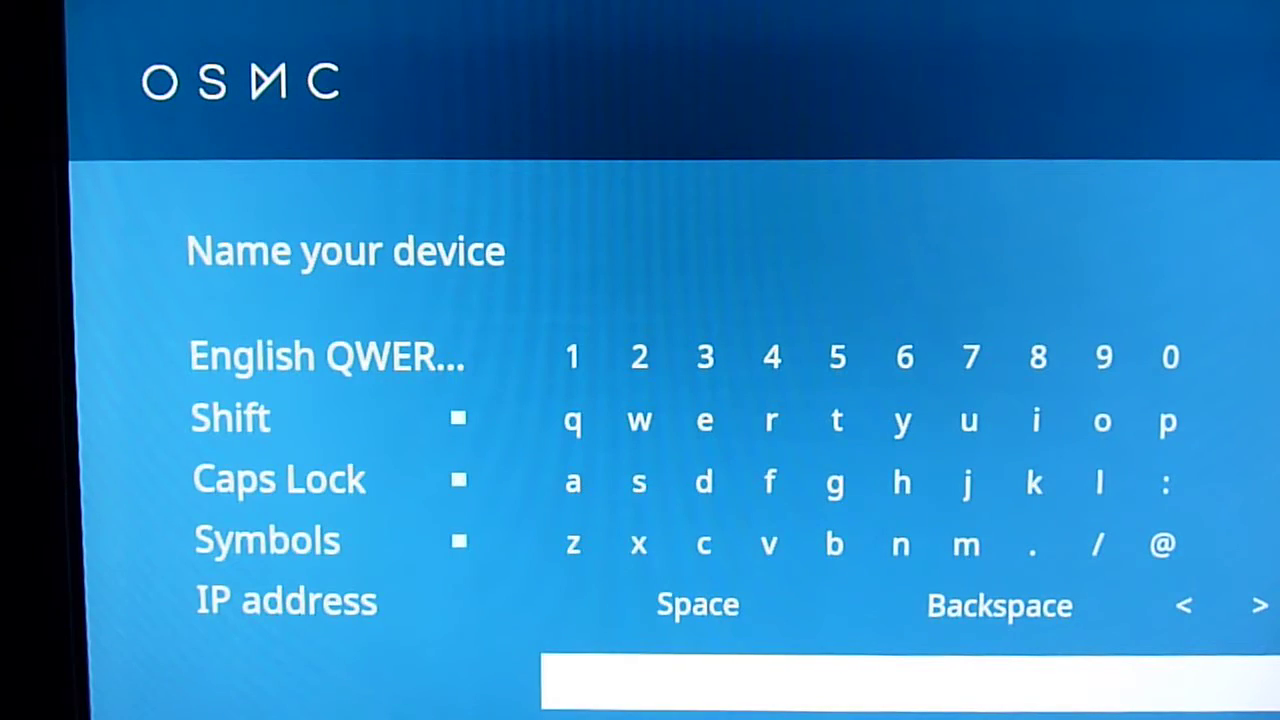
{"action": "key", "text": "Escape"}
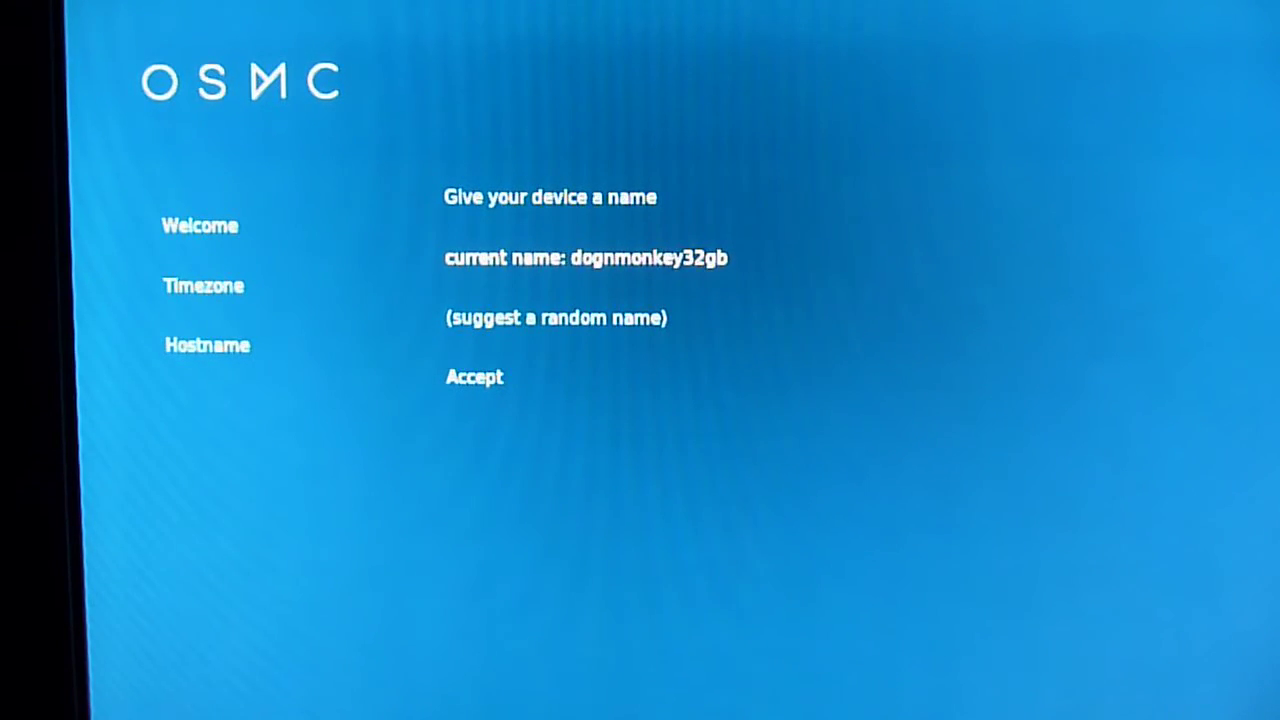
{"action": "key", "text": "Down"}
{"action": "key", "text": "Down"}
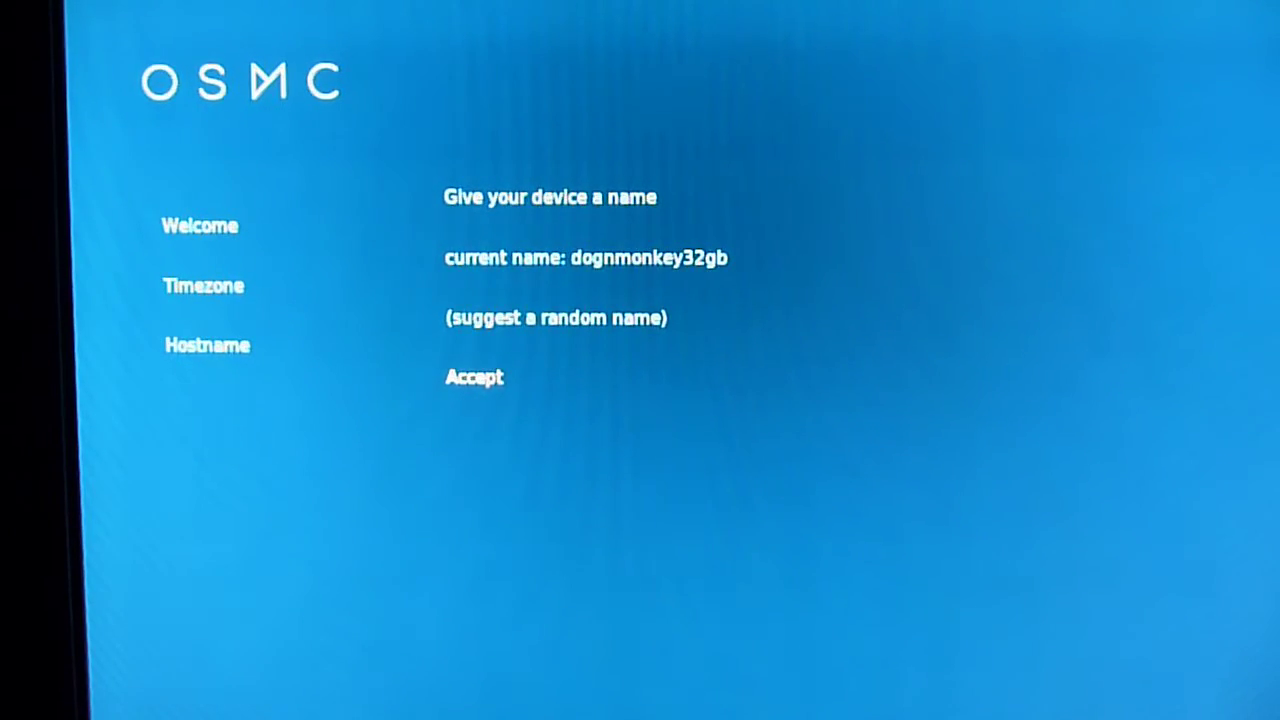
{"action": "key", "text": "Return"}
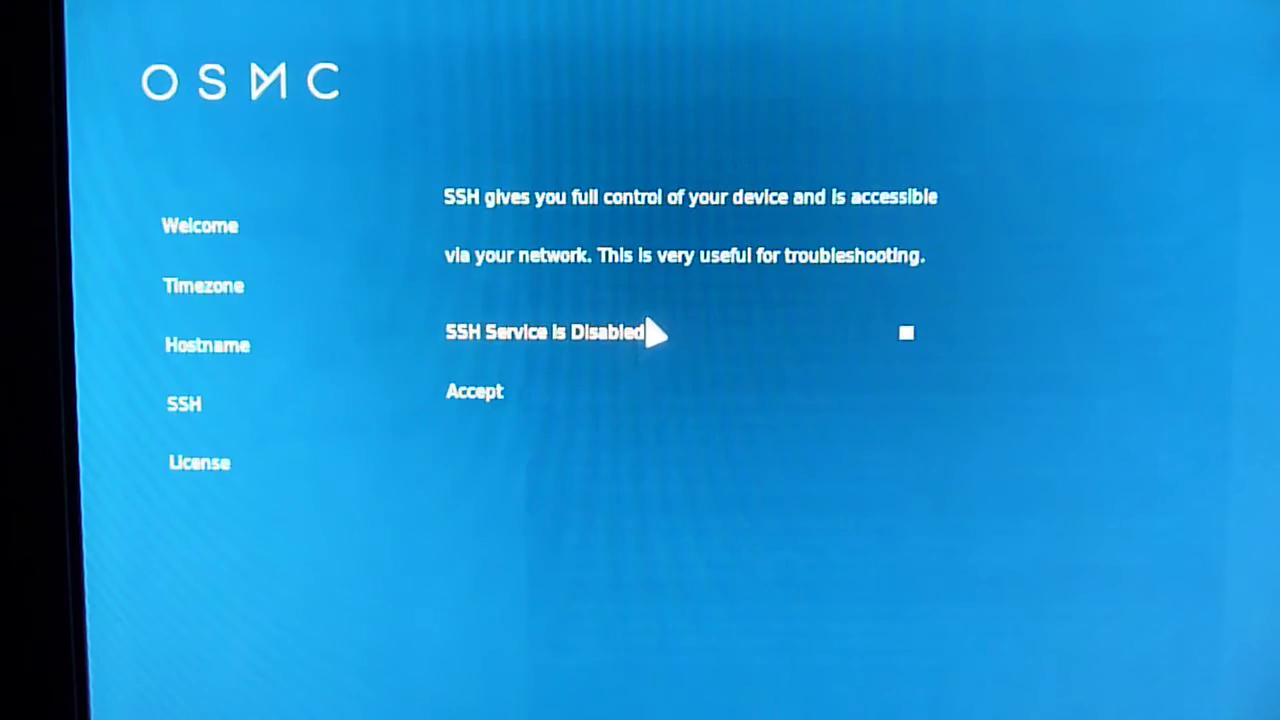
{"action": "left_click", "coordinate": [655, 338]}
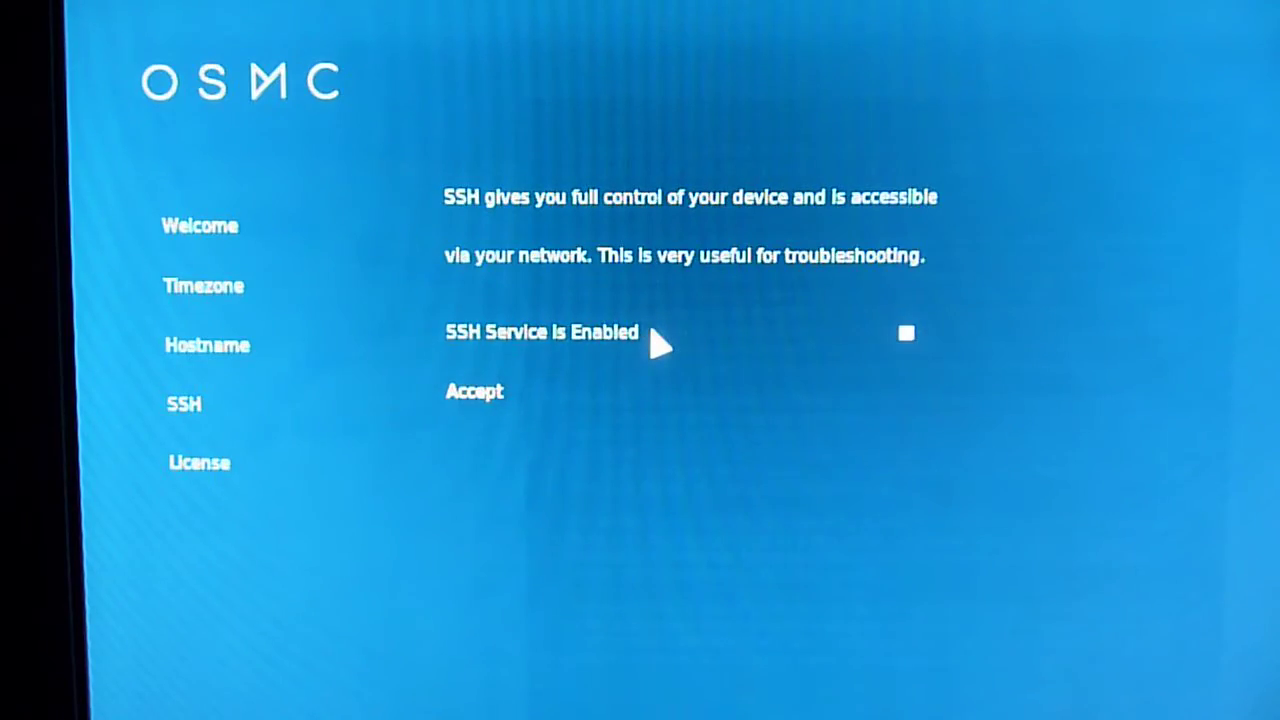
{"action": "left_click", "coordinate": [471, 393]}
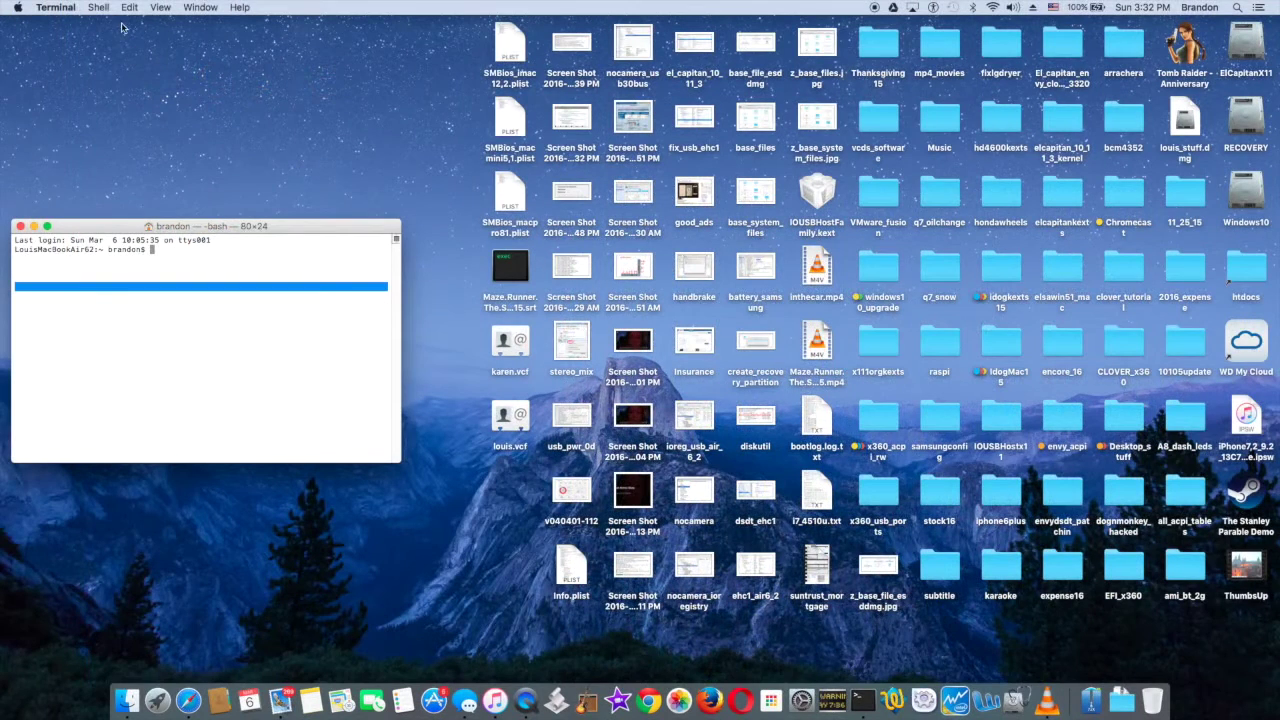
Step: Open a Secure Shell remote connection to dognmonkey32gb, then launch Safari with the guide
{"action": "left_click", "coordinate": [102, 8]}
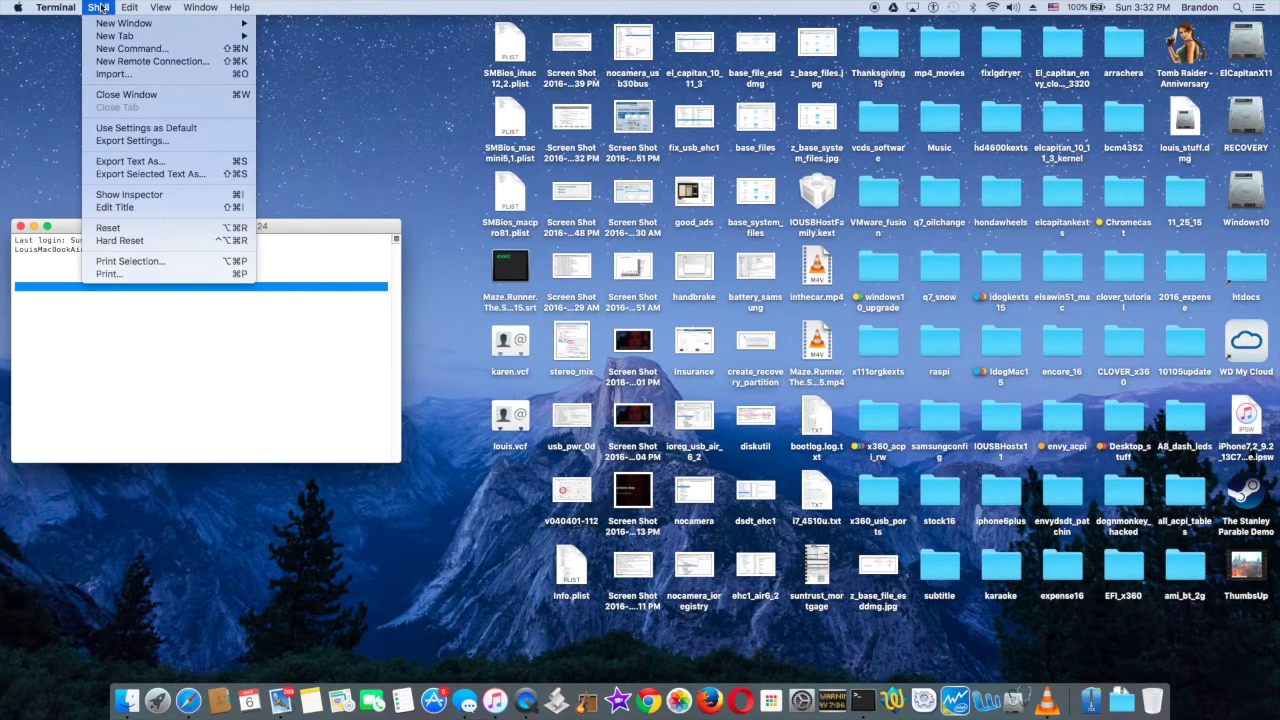
{"action": "left_click", "coordinate": [112, 62]}
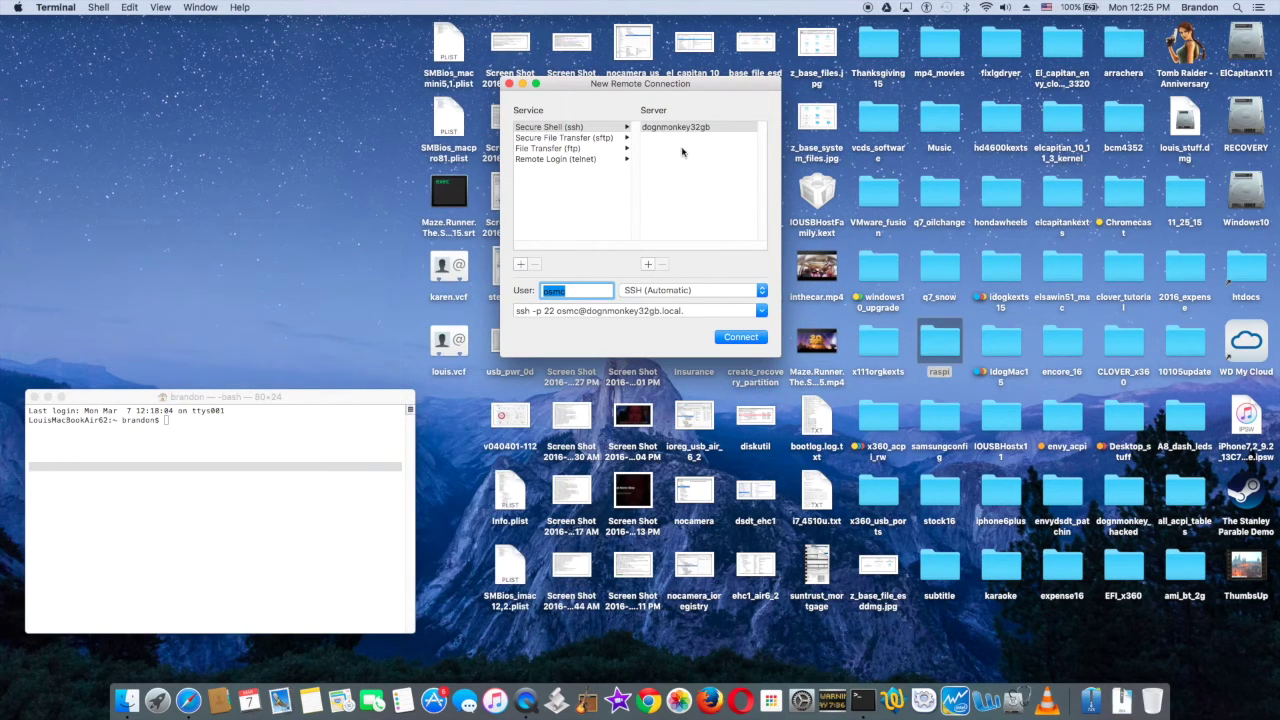
{"action": "left_click", "coordinate": [690, 128]}
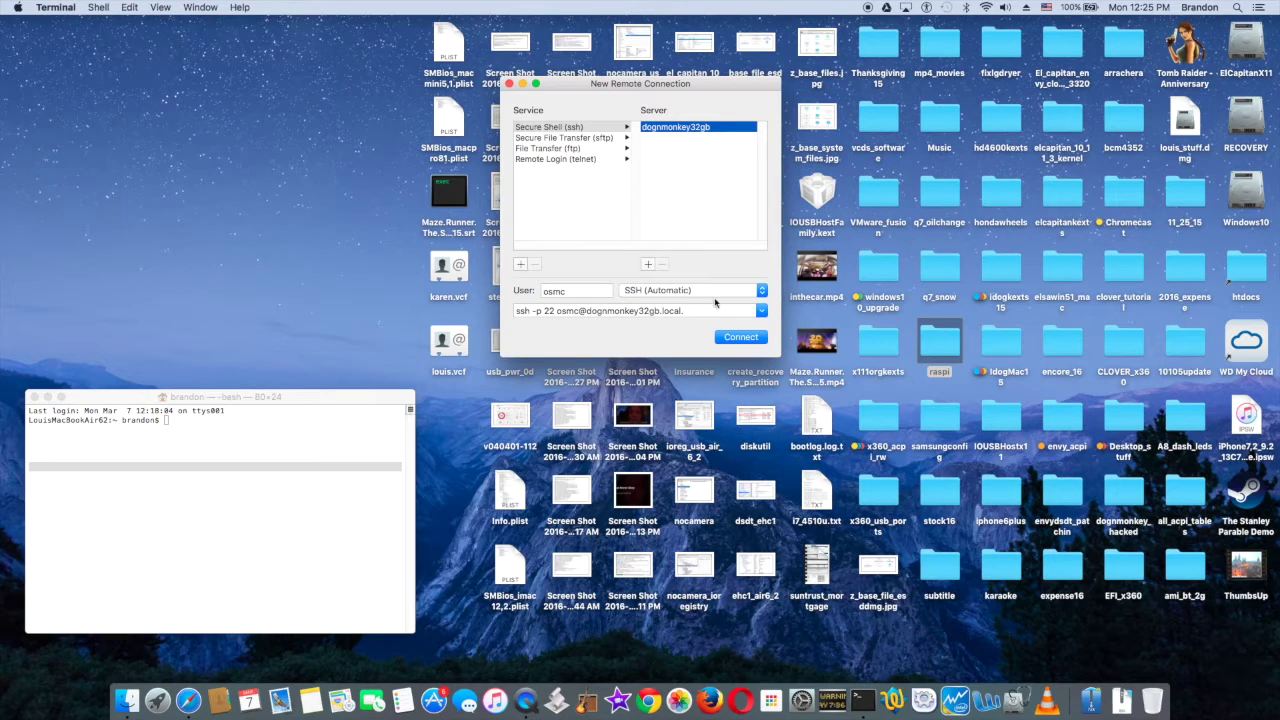
{"action": "left_click", "coordinate": [737, 338]}
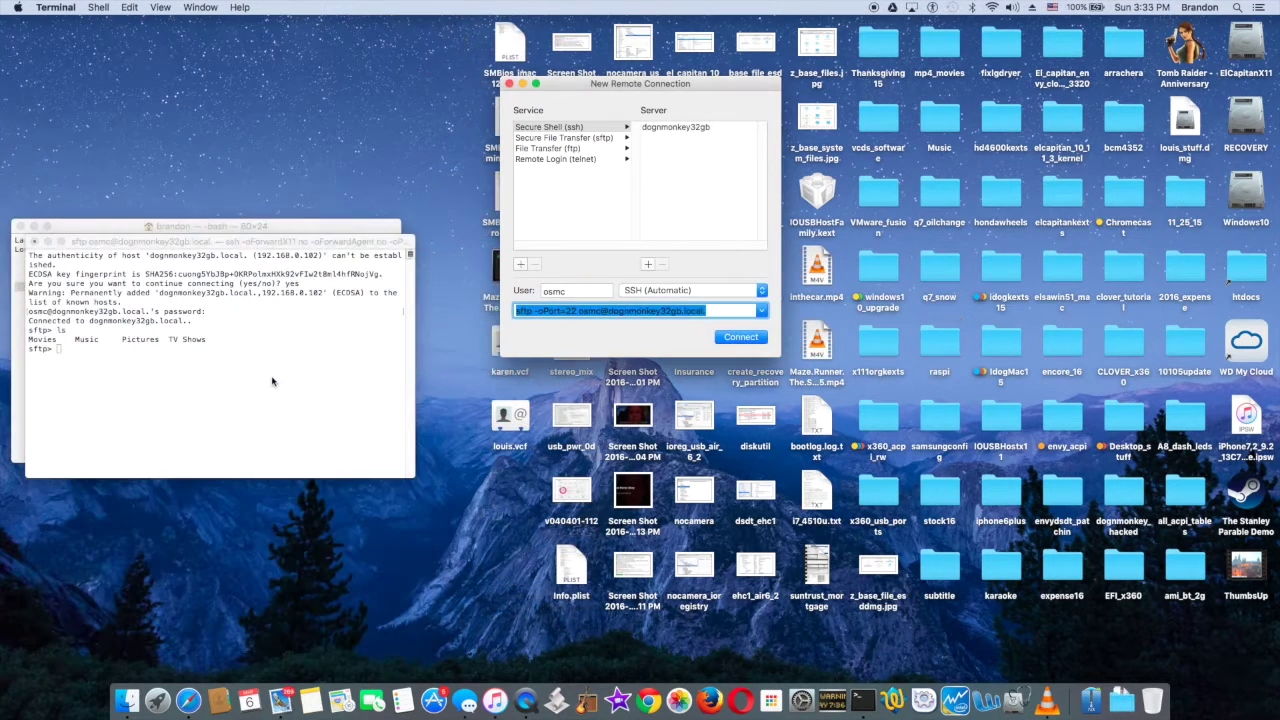
{"action": "left_click", "coordinate": [271, 378]}
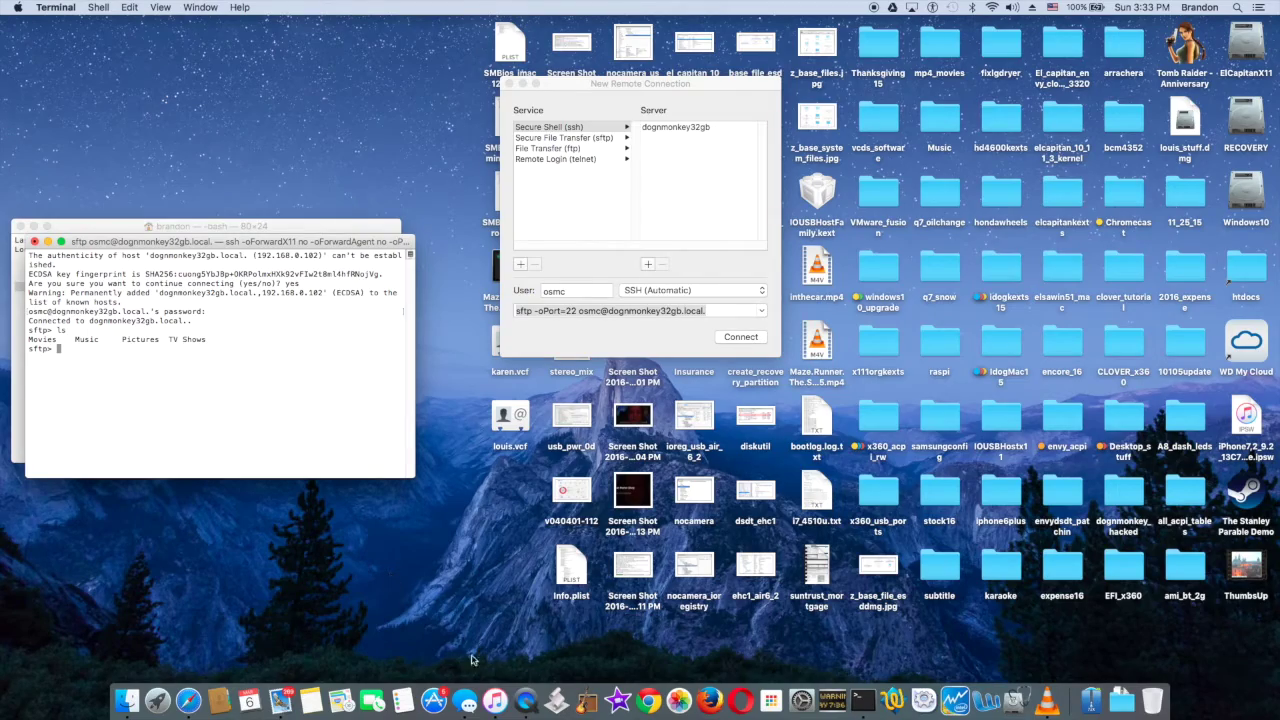
{"action": "left_click", "coordinate": [185, 685]}
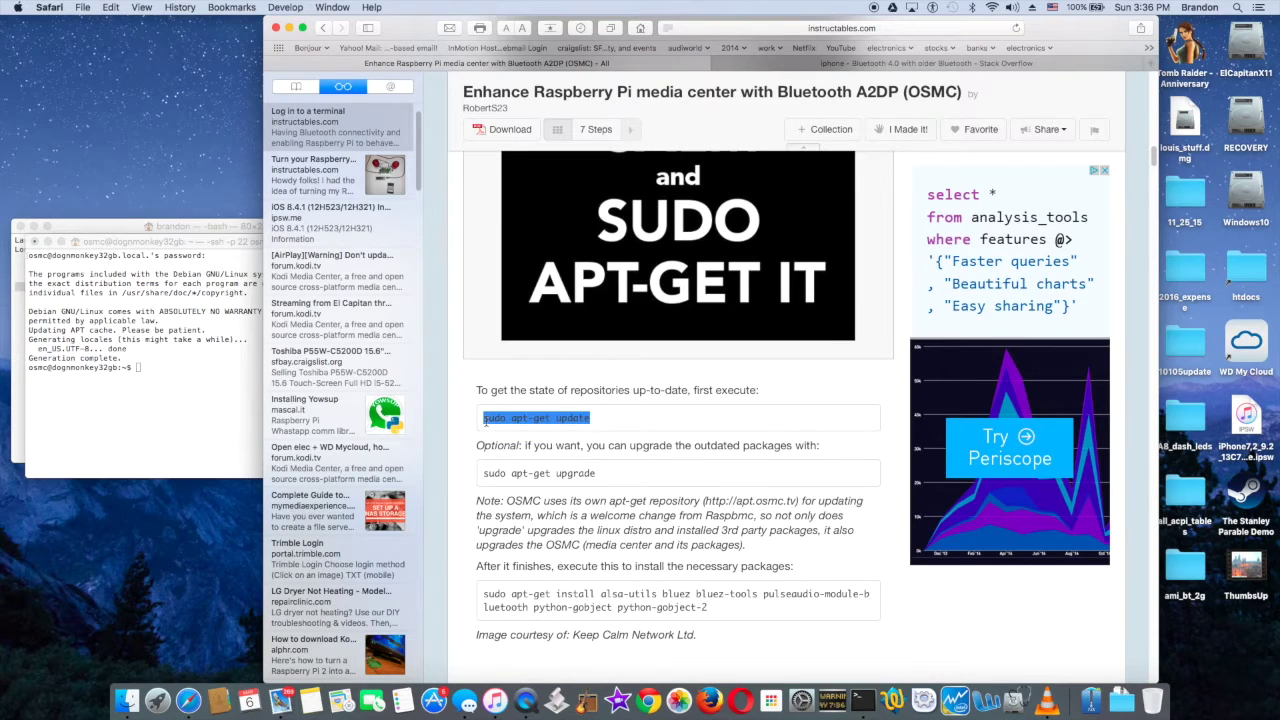
Step: Run sudo apt-get update and sudo apt-get upgrade, confirming the upgrade with y
{"action": "left_click", "coordinate": [153, 383]}
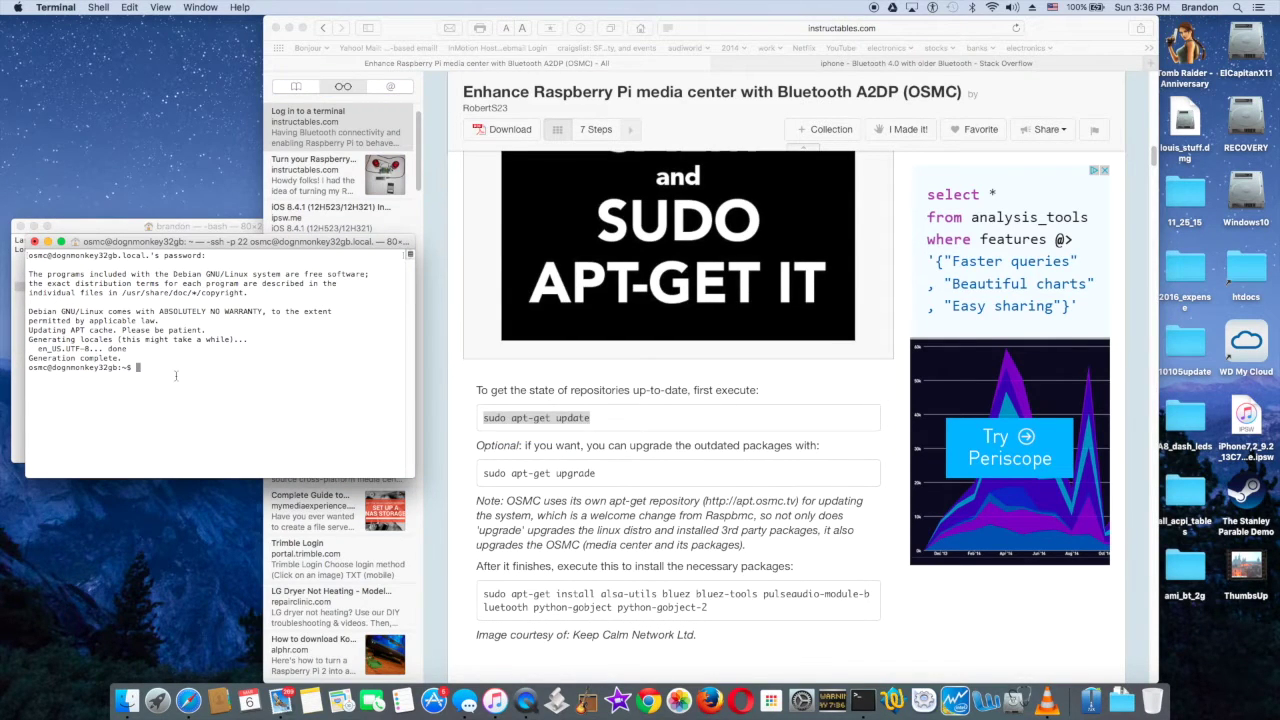
{"action": "type", "text": "sudo apt-get update"}
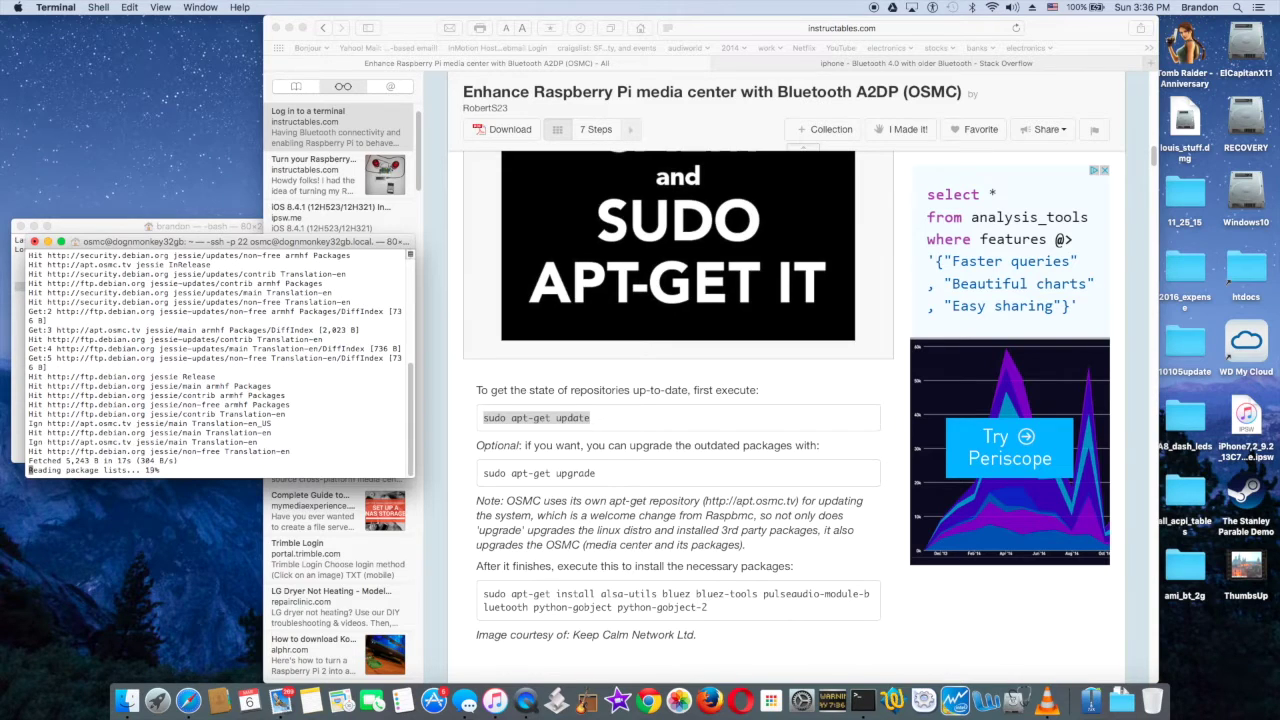
{"action": "left_click", "coordinate": [485, 477]}
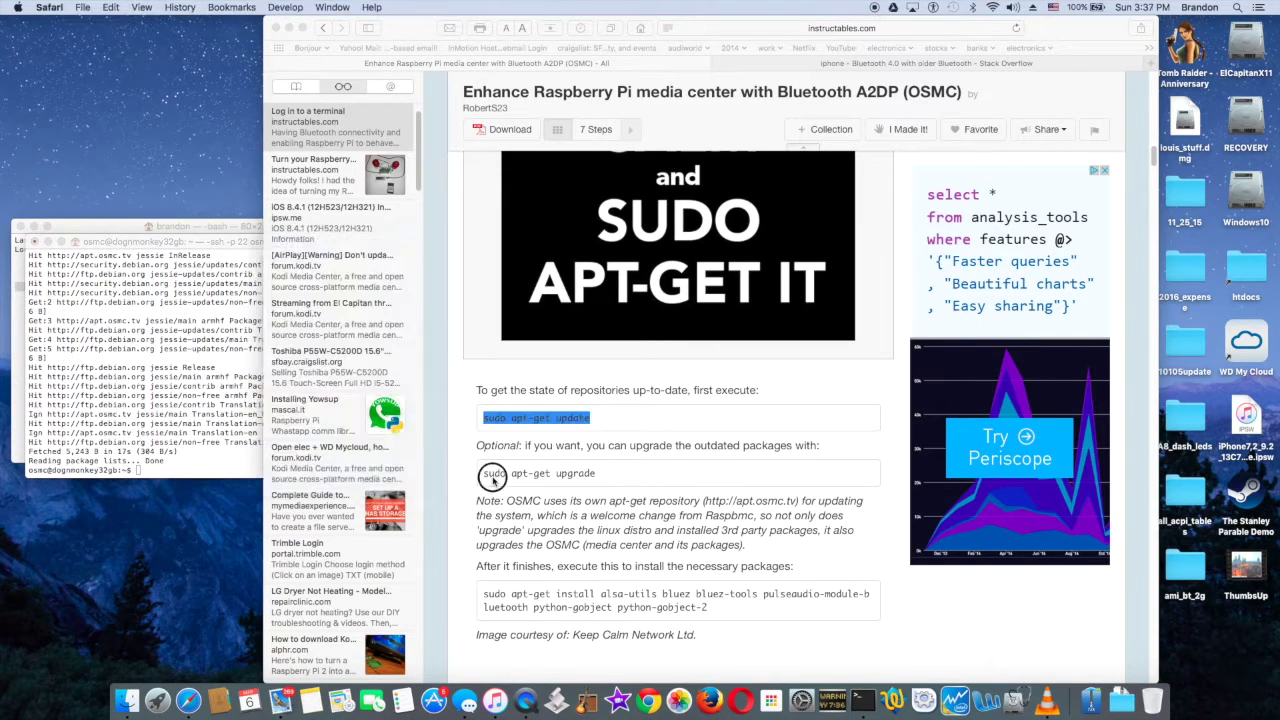
{"action": "left_click_drag", "start_coordinate": [485, 477], "coordinate": [604, 470]}
{"action": "key", "text": "super+c"}
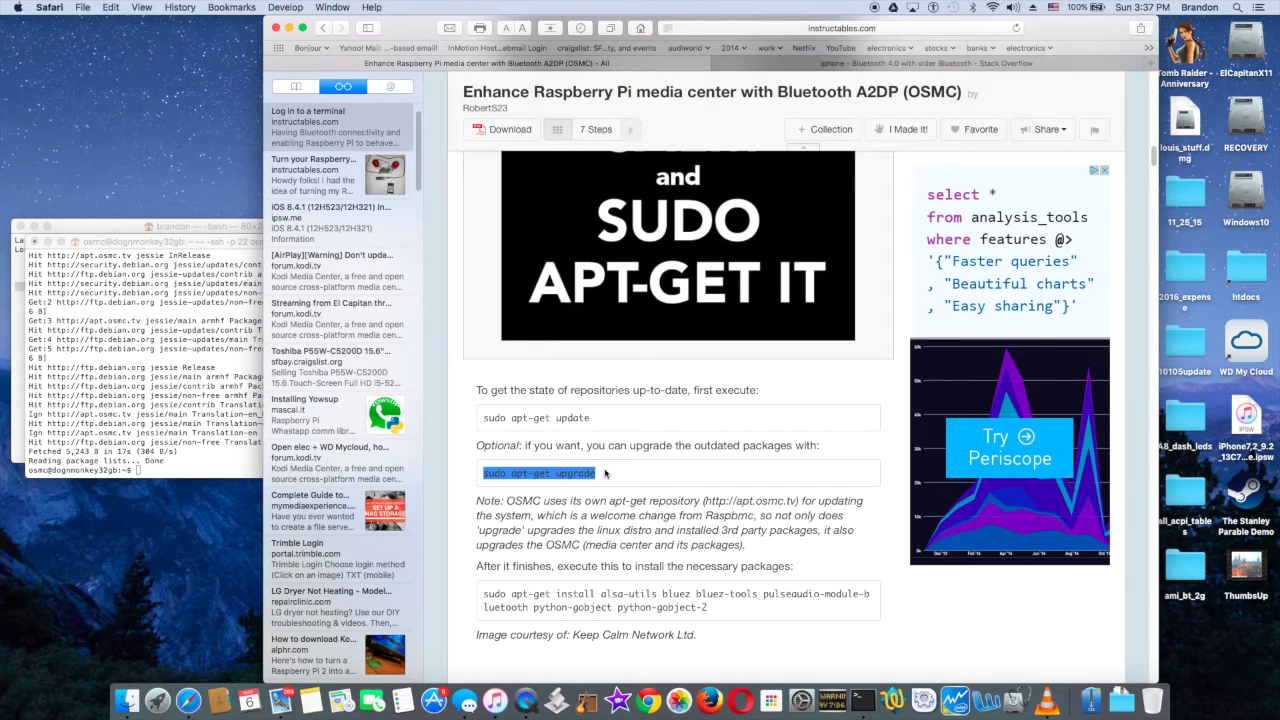
{"action": "left_click", "coordinate": [201, 468]}
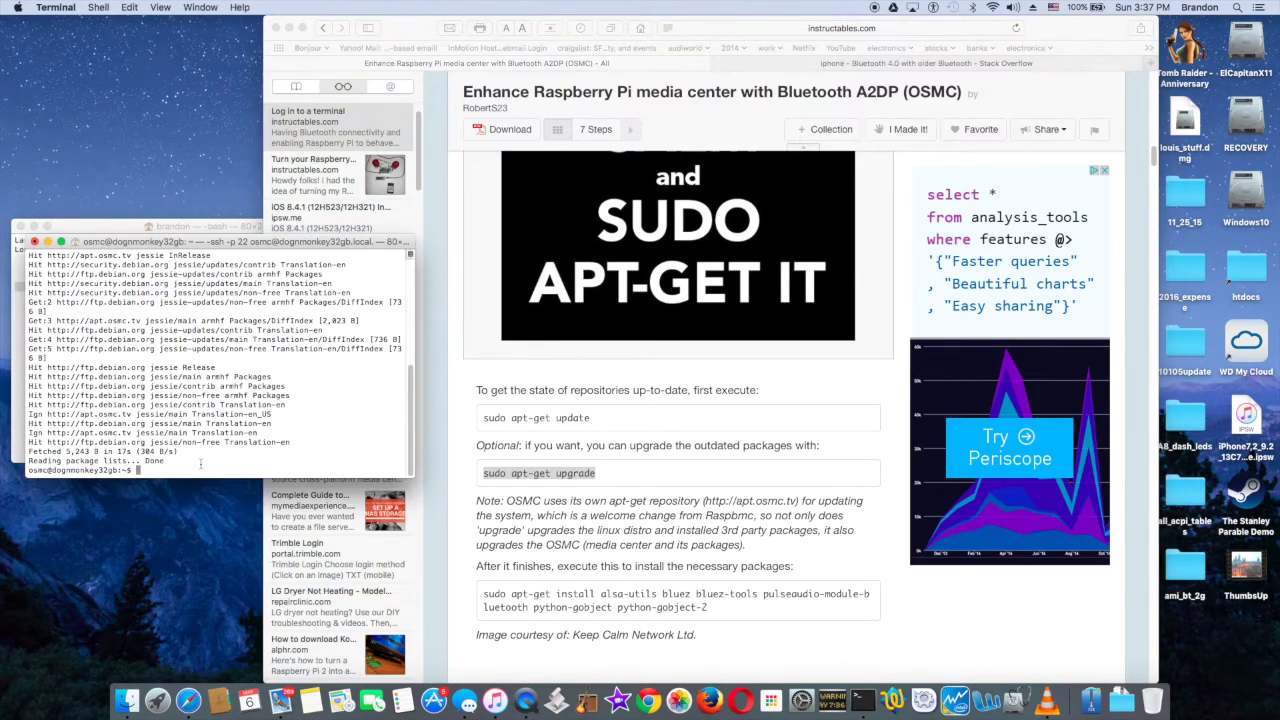
{"action": "key", "text": "super+v"}
{"action": "key", "text": "Return"}
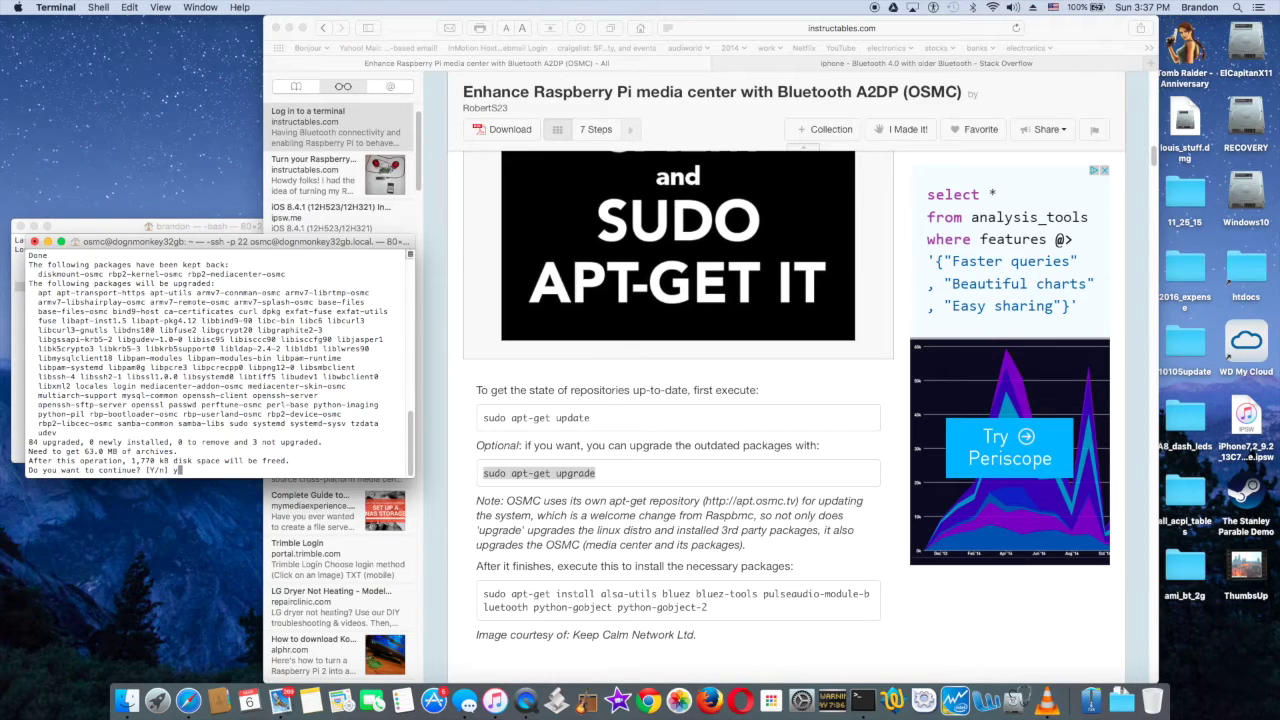
{"action": "key", "text": "Return"}
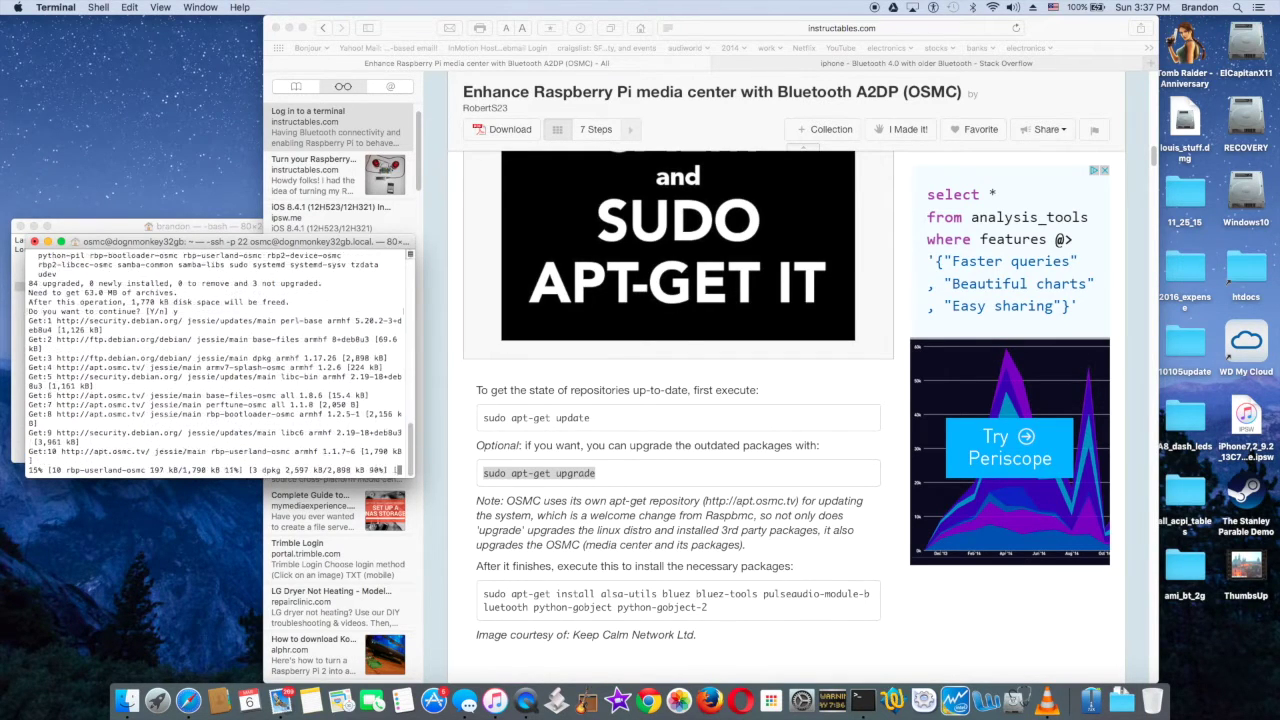
Step: Enlarge the terminal to 126x34 and copy the guide's two-line apt-get install command
{"action": "left_click_drag", "start_coordinate": [415, 465], "coordinate": [628, 570]}
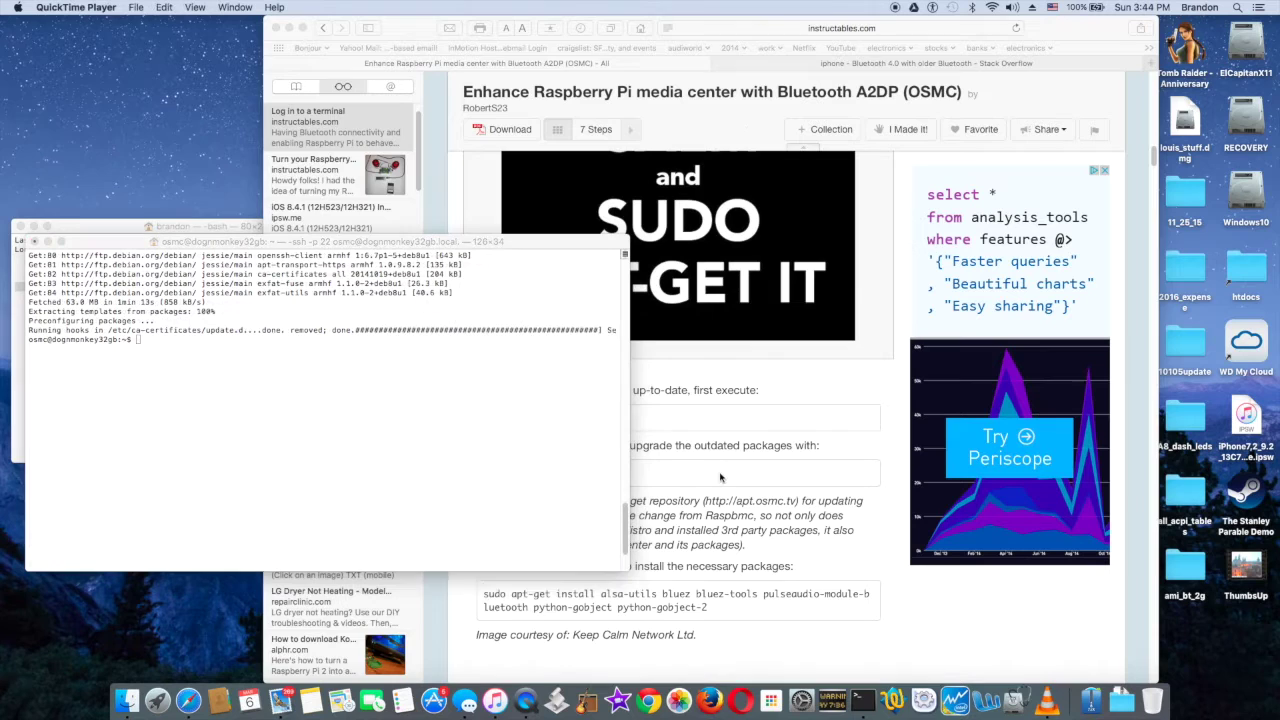
{"action": "triple_click", "coordinate": [722, 478]}
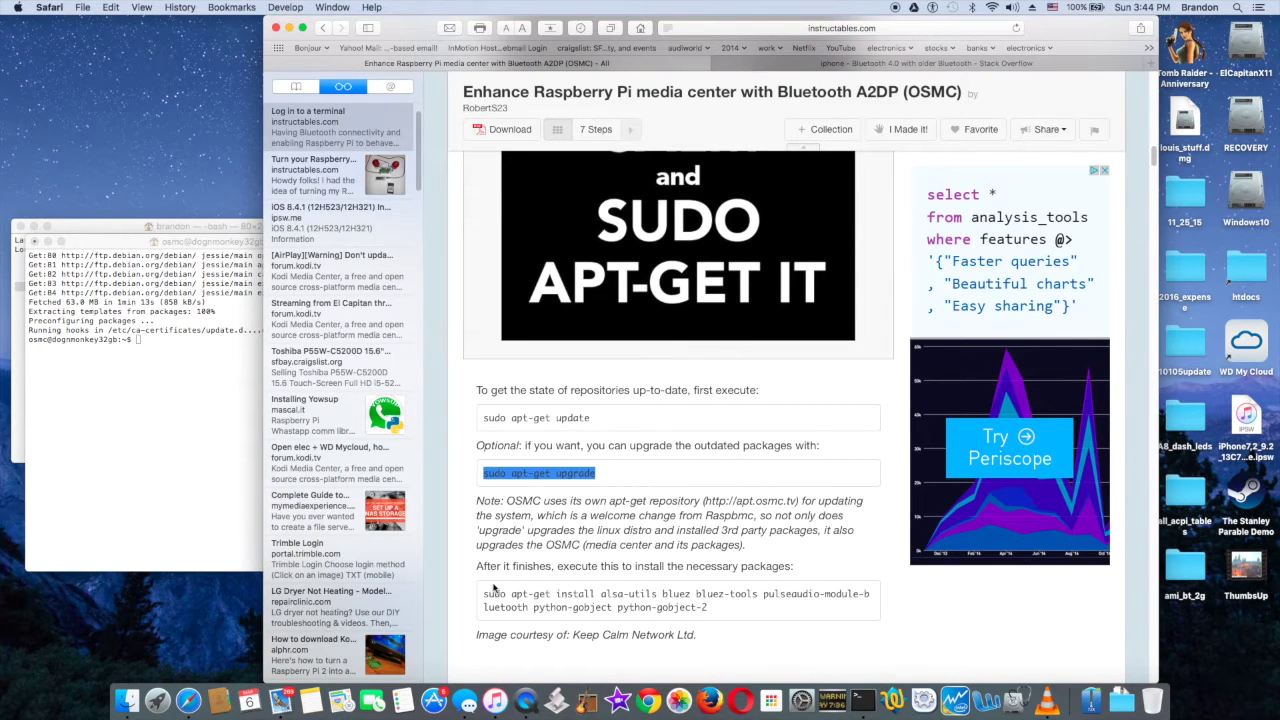
{"action": "left_click_drag", "start_coordinate": [484, 594], "coordinate": [709, 606]}
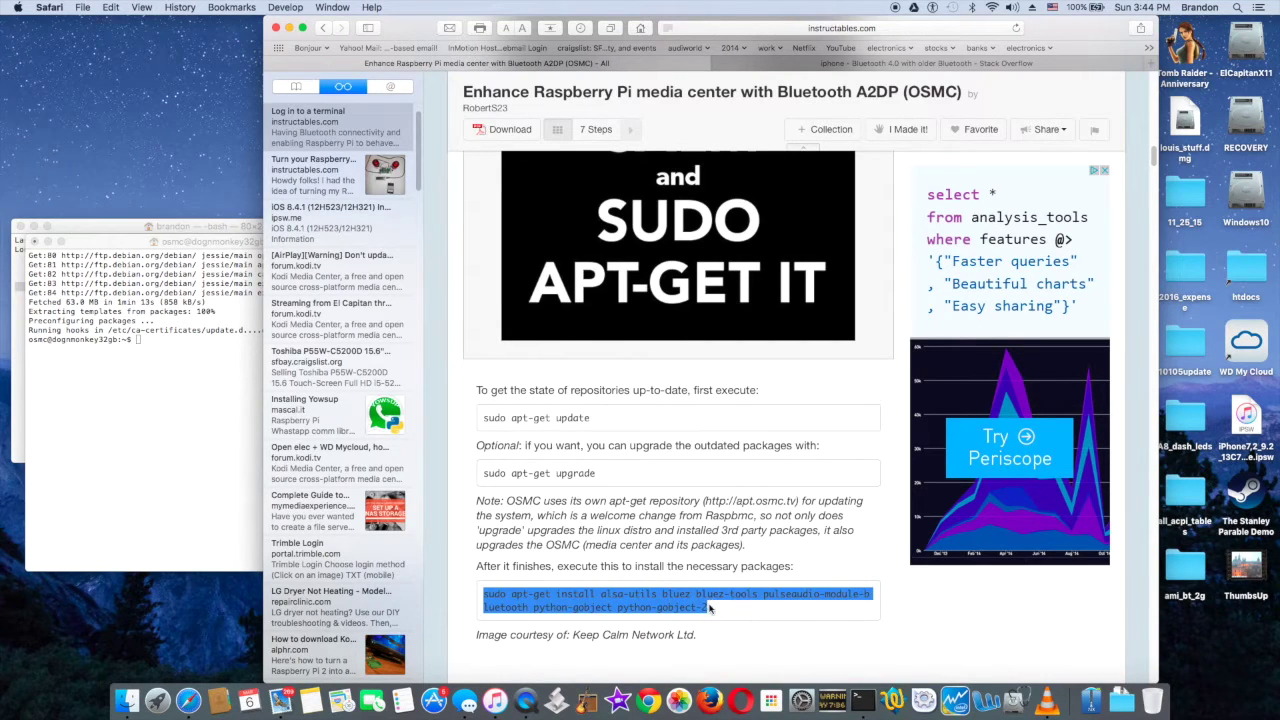
{"action": "key", "text": "super+c"}
Step: Install alsa-utils, bluez, bluez-tools, pulseaudio-module-bluetooth and python-gobject, answering y to confirm
{"action": "left_click", "coordinate": [156, 366]}
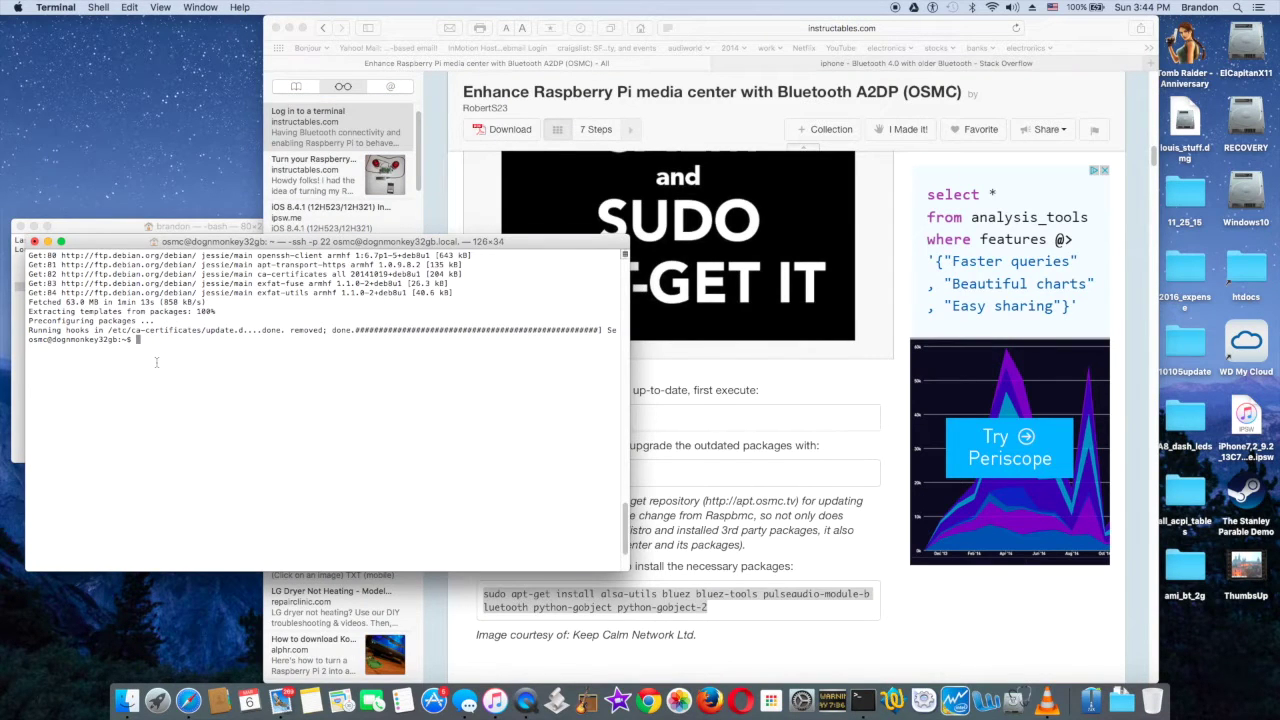
{"action": "key", "text": "super+k"}
{"action": "key", "text": "super+v"}
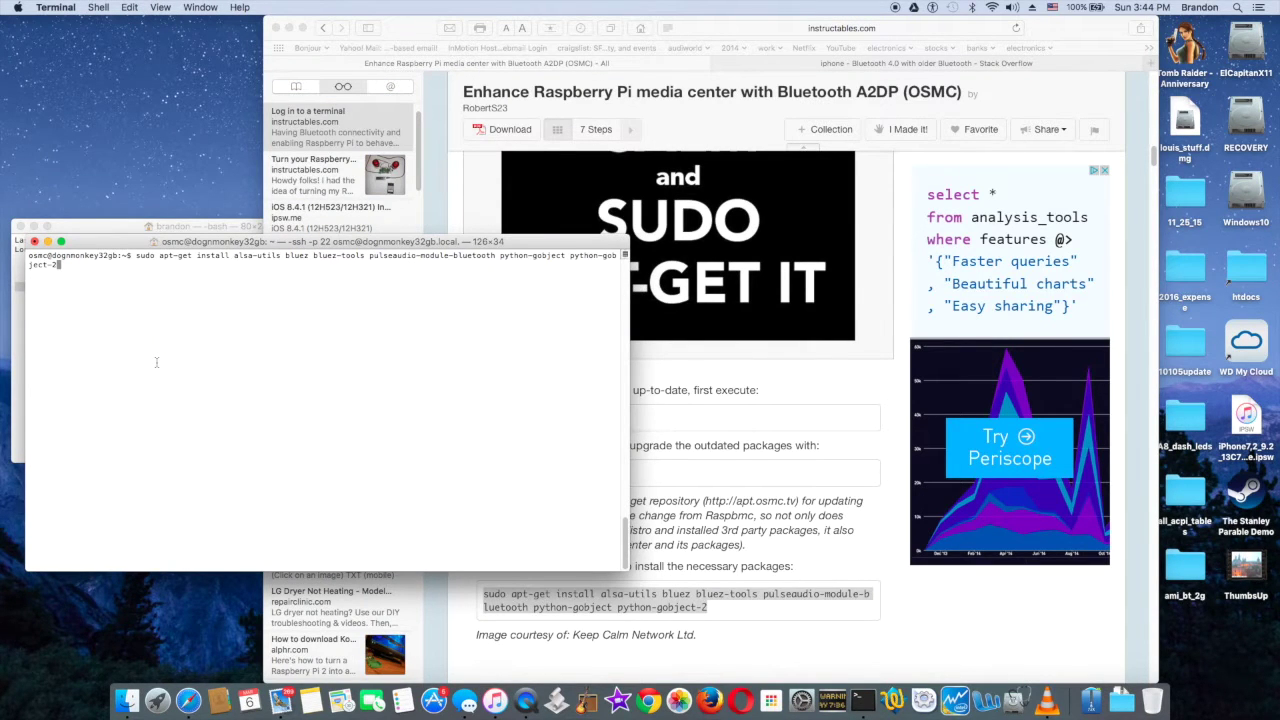
{"action": "key", "text": "Return"}
{"action": "type", "text": "y"}
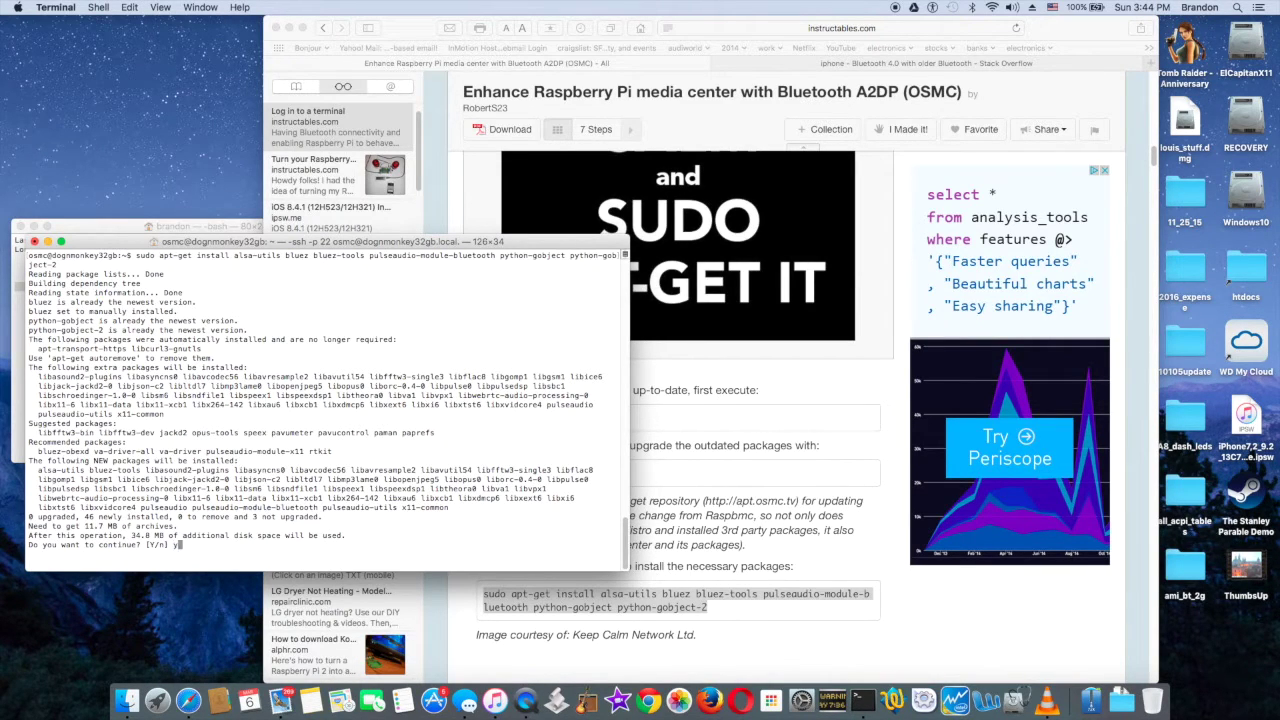
{"action": "key", "text": "Return"}
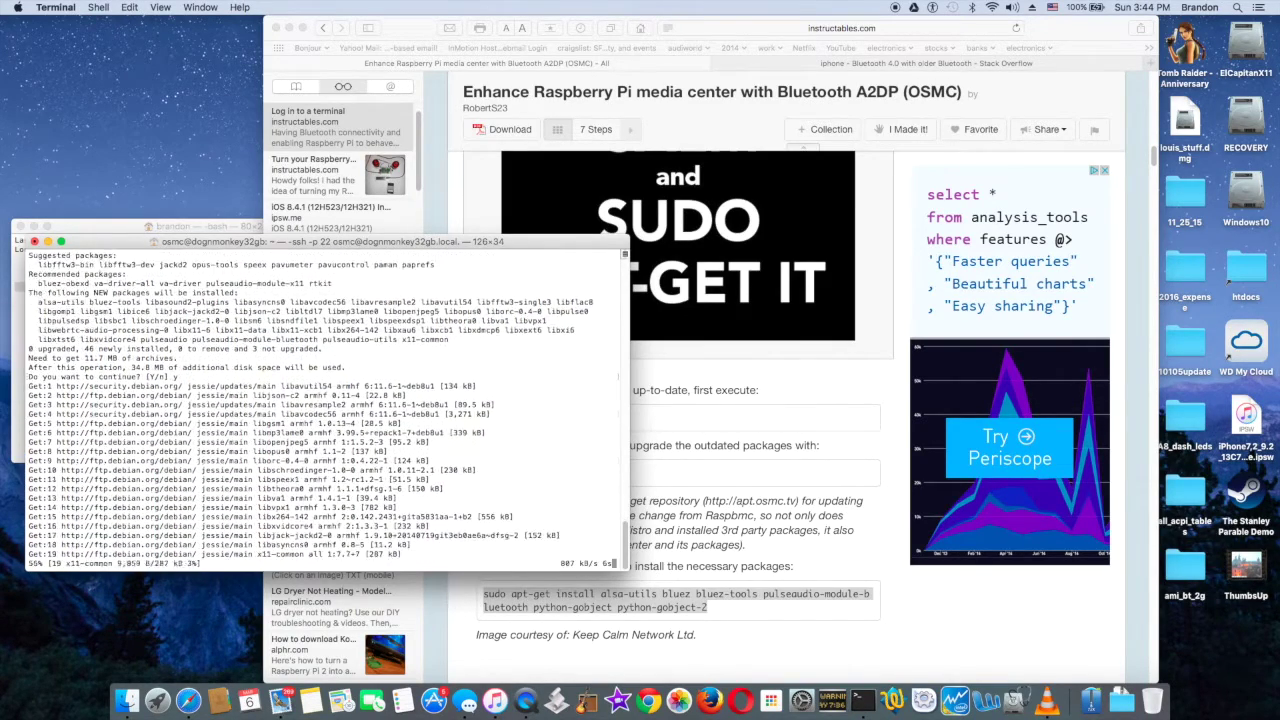
{"action": "scroll", "coordinate": [766, 560], "scroll_direction": "down", "scroll_amount": 5}
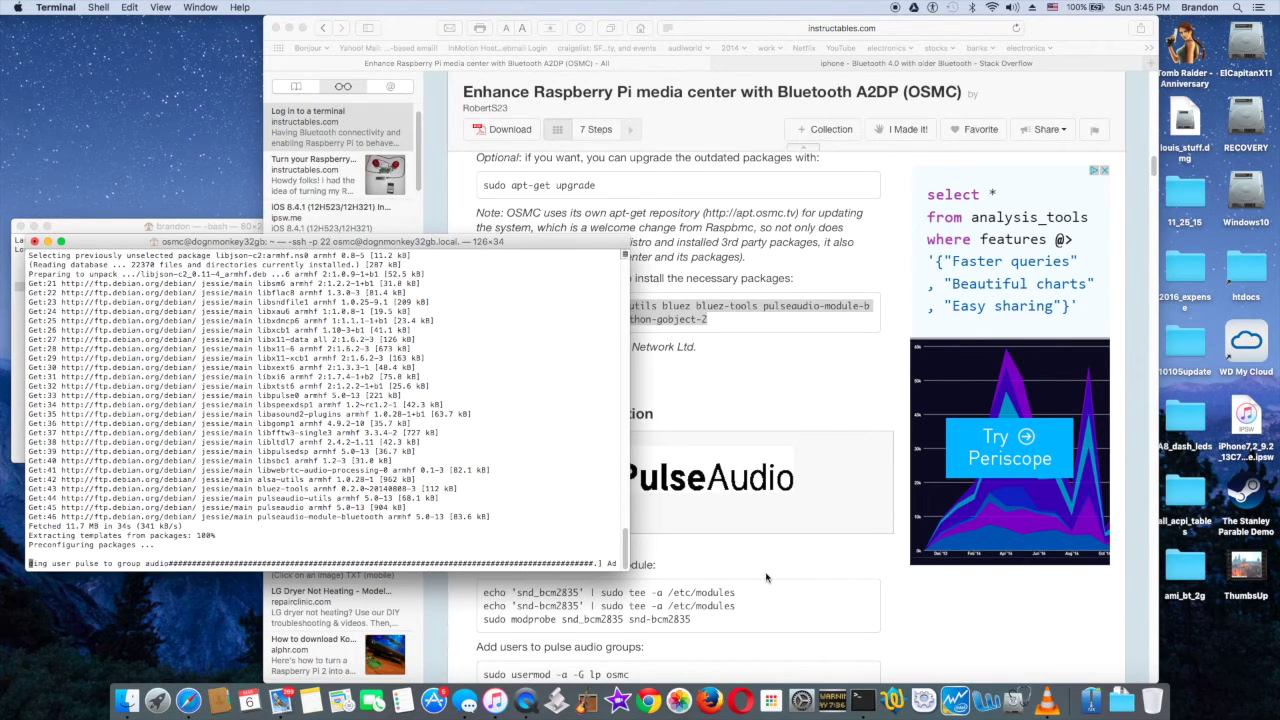
{"action": "key", "text": "super+k"}
Step: Run the guide's two echo commands registering snd_bcm2835 as a module
{"action": "left_click", "coordinate": [484, 597]}
{"action": "mouse_move", "coordinate": [484, 597]}
{"action": "left_mouse_down"}
{"action": "mouse_move", "coordinate": [870, 595]}
{"action": "mouse_move", "coordinate": [750, 588]}
{"action": "left_mouse_up"}
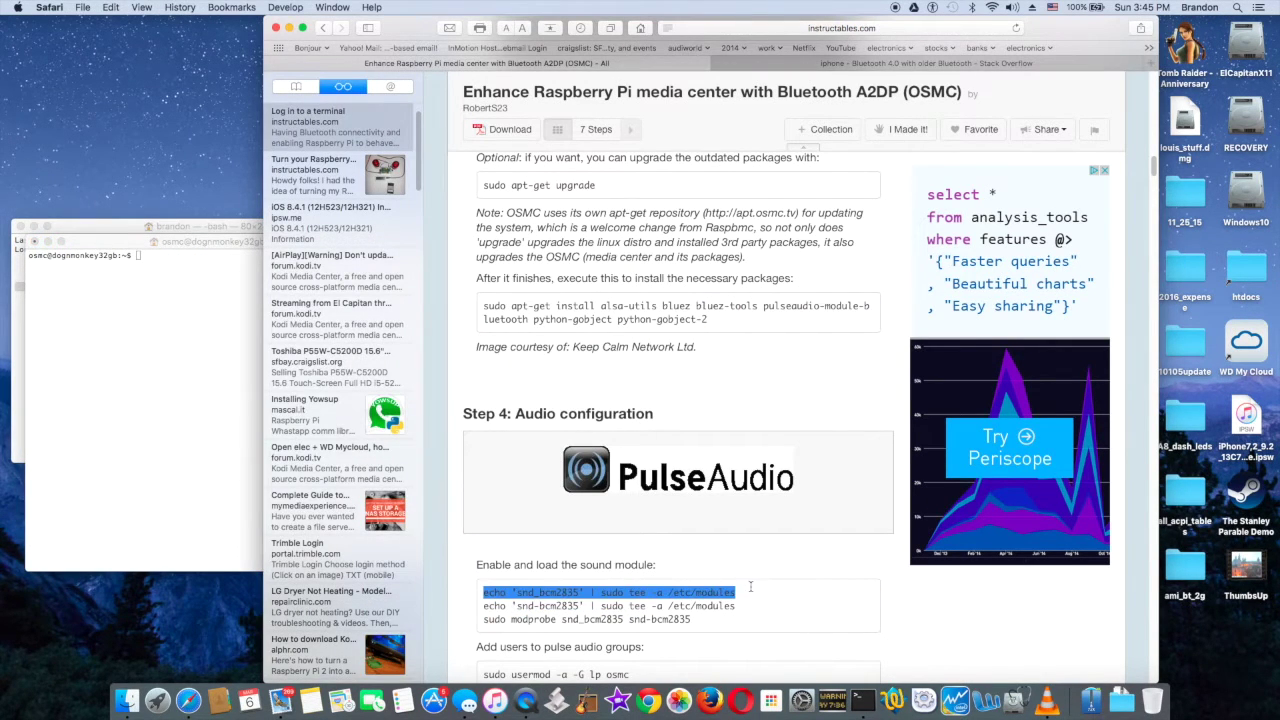
{"action": "left_click", "coordinate": [155, 307]}
{"action": "key", "text": "super+v"}
{"action": "key", "text": "Return"}
{"action": "right_click", "coordinate": [490, 607]}
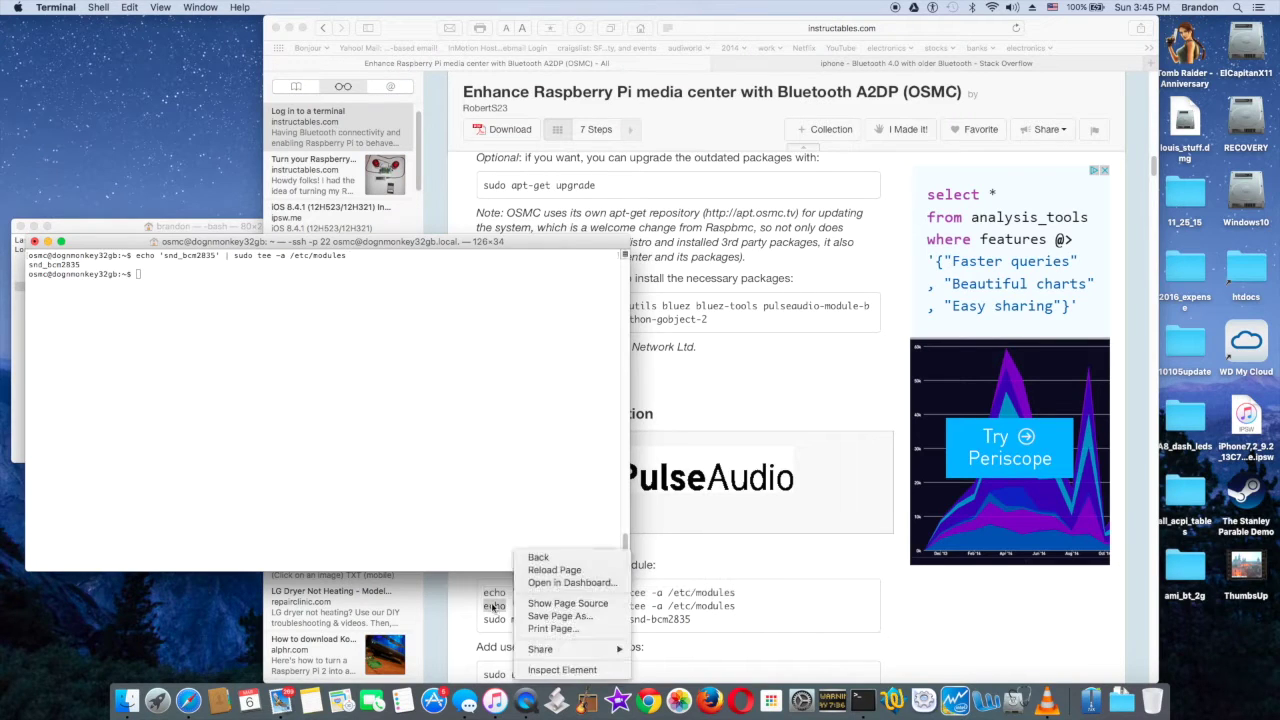
{"action": "key", "text": "Escape"}
{"action": "left_click", "coordinate": [484, 610]}
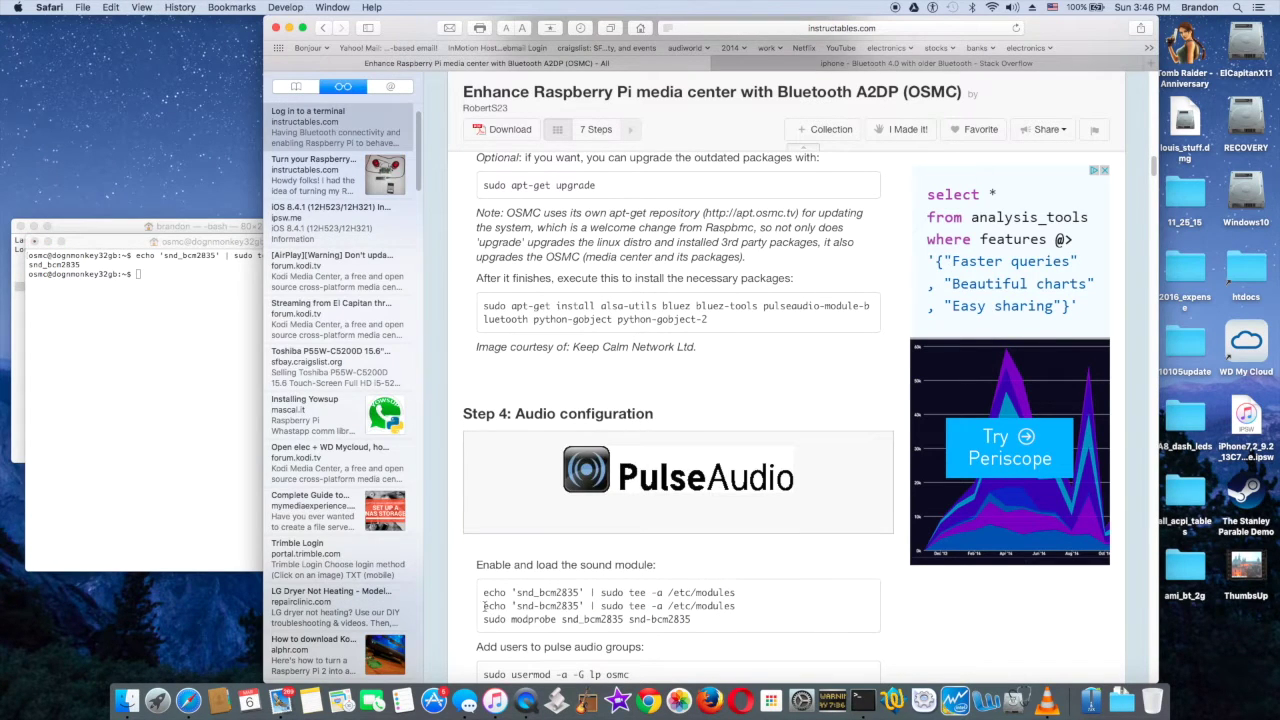
{"action": "left_click_drag", "start_coordinate": [484, 606], "coordinate": [738, 605]}
{"action": "left_click", "coordinate": [738, 605]}
{"action": "left_click_drag", "start_coordinate": [486, 606], "coordinate": [735, 605]}
{"action": "key", "text": "super+c"}
{"action": "key", "text": "super+Tab"}
{"action": "key", "text": "super+v"}
{"action": "key", "text": "Return"}
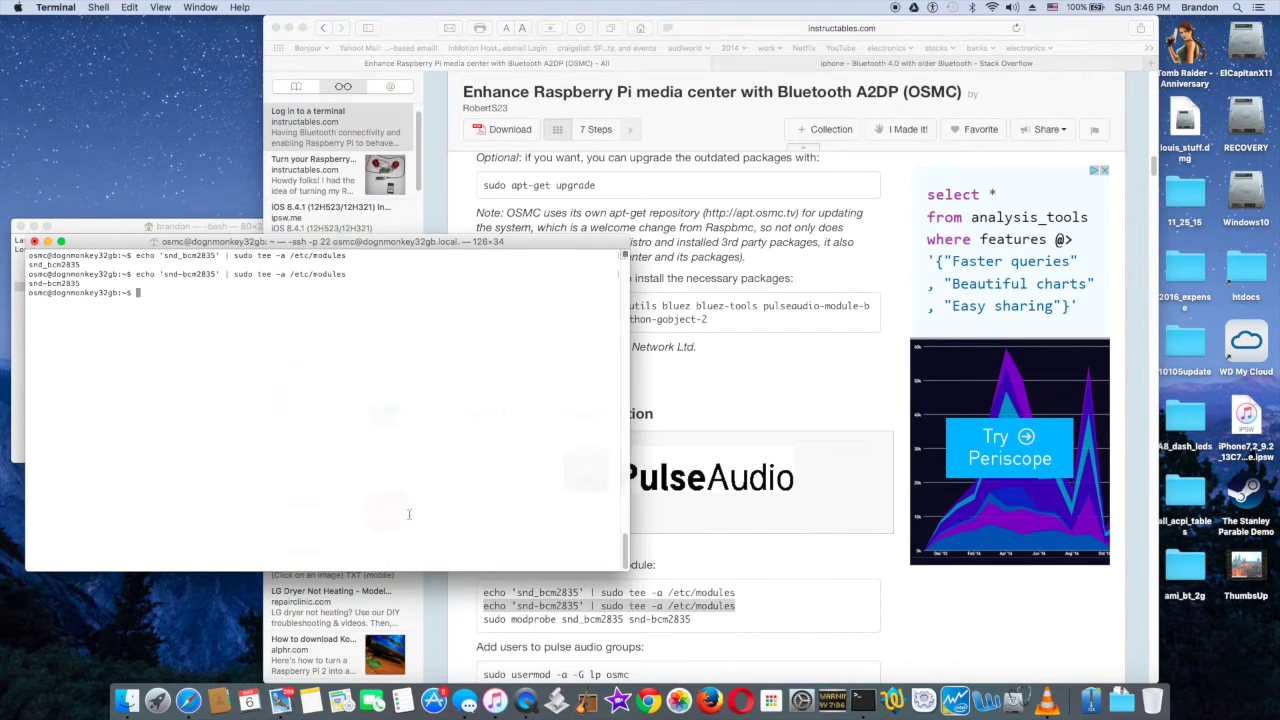
Step: Load the snd_bcm2835 sound module with the modprobe command
{"action": "key", "text": "super+Tab"}
{"action": "left_click_drag", "start_coordinate": [484, 619], "coordinate": [697, 619]}
{"action": "key", "text": "super+c"}
{"action": "key", "text": "super+Tab"}
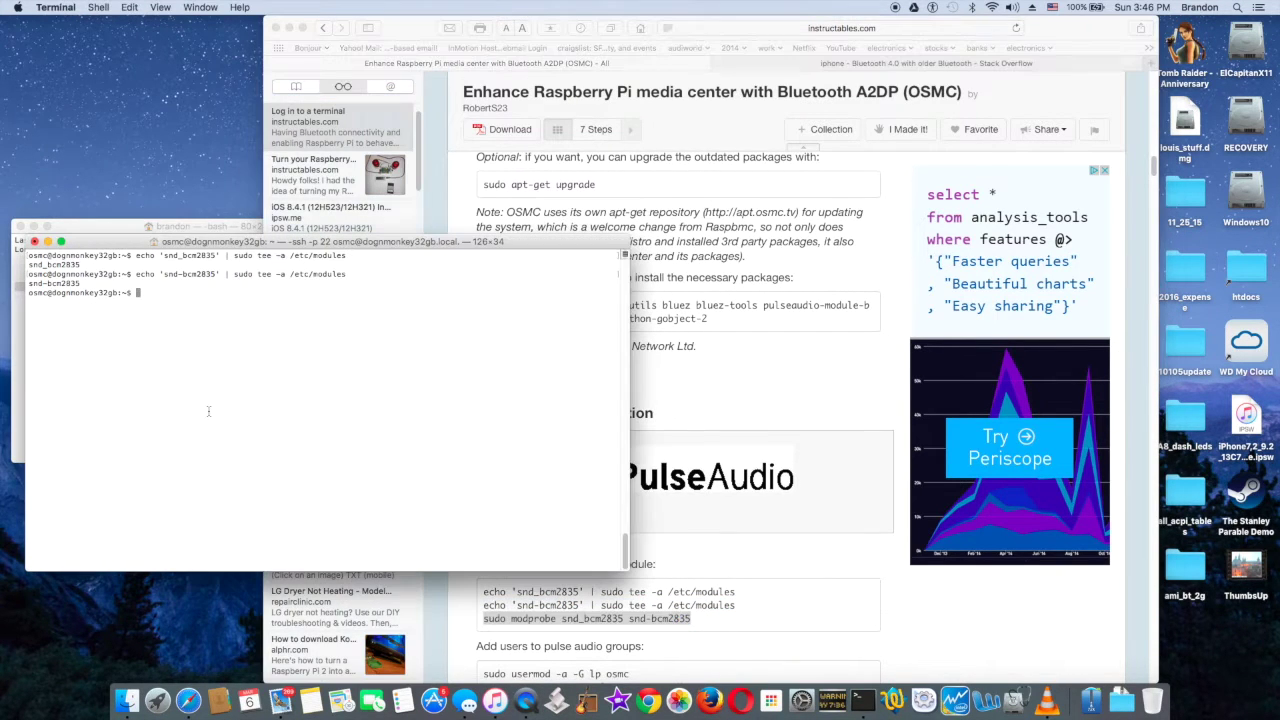
{"action": "key", "text": "super+v"}
{"action": "key", "text": "Return"}
Step: Run the usermod command adding the user to the lp group
{"action": "scroll", "coordinate": [520, 636], "scroll_direction": "down", "scroll_amount": 3}
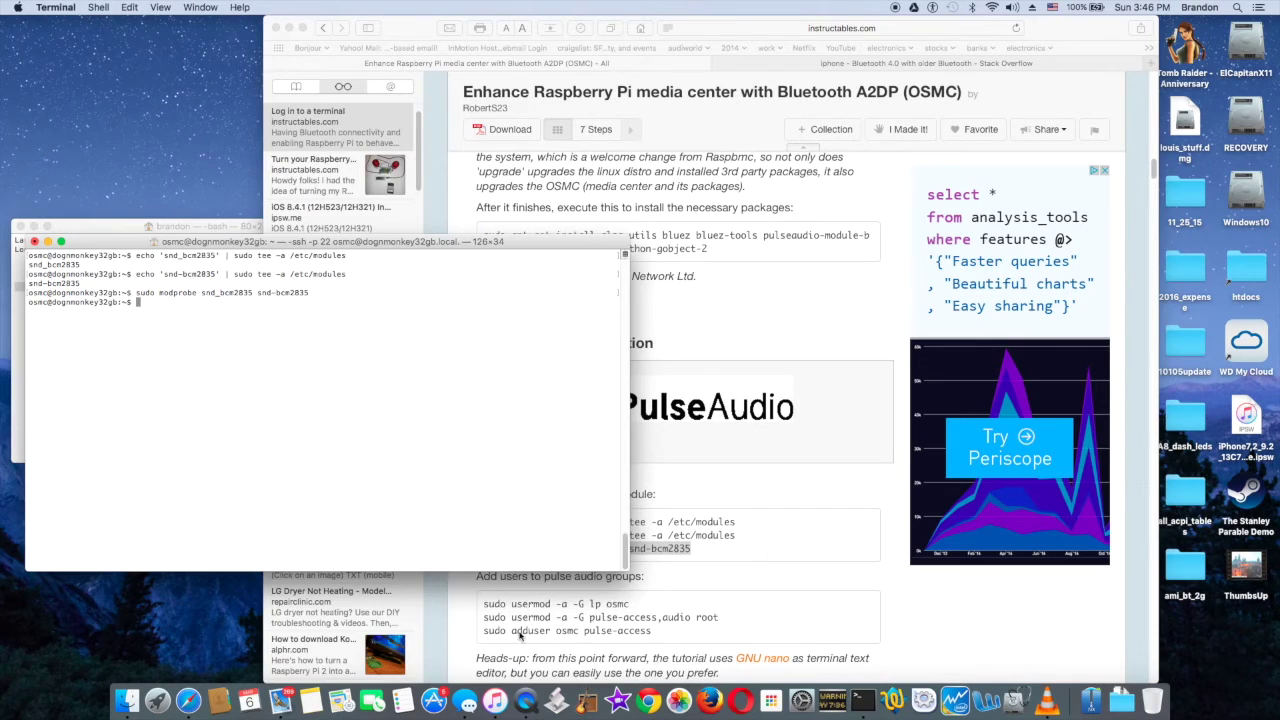
{"action": "key", "text": "super+Tab"}
{"action": "left_click_drag", "start_coordinate": [484, 604], "coordinate": [629, 604]}
{"action": "key", "text": "super+c"}
{"action": "key", "text": "super+Tab"}
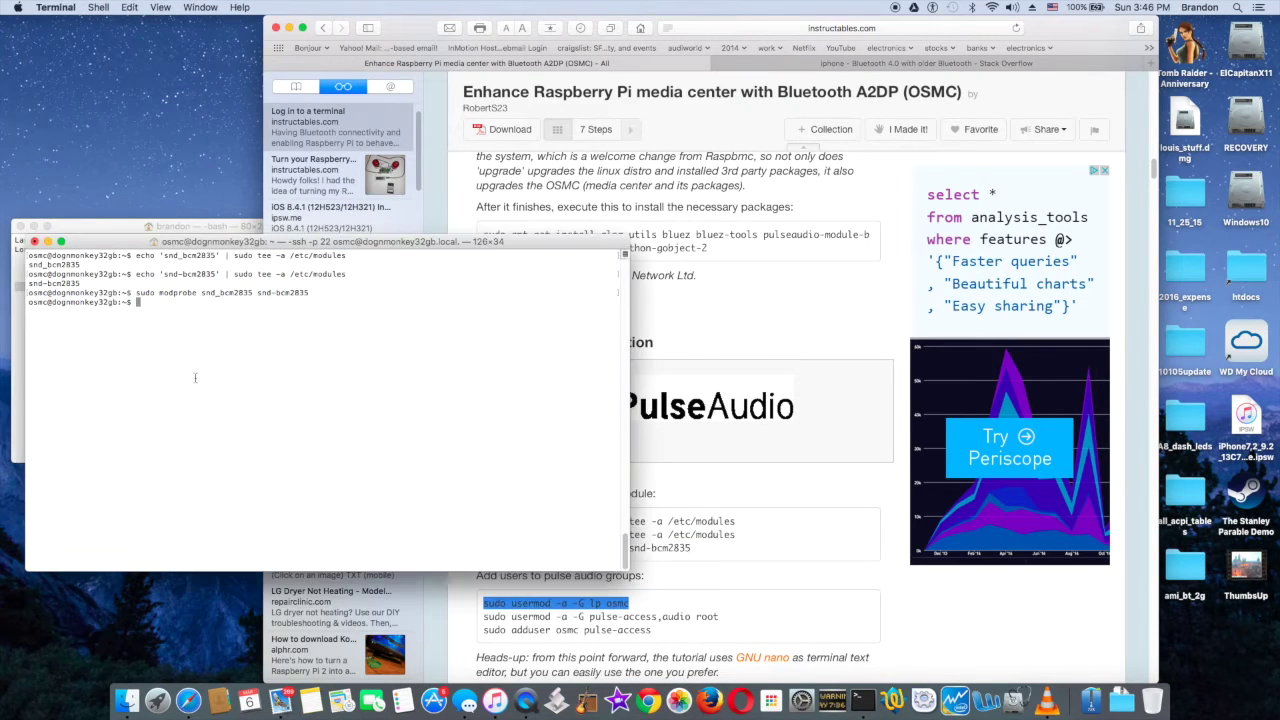
{"action": "key", "text": "super+v"}
{"action": "key", "text": "Return"}
Step: Run the usermod command adding the user to the pulse-access and audio groups
{"action": "key", "text": "super+Tab"}
{"action": "left_click_drag", "start_coordinate": [484, 617], "coordinate": [722, 617]}
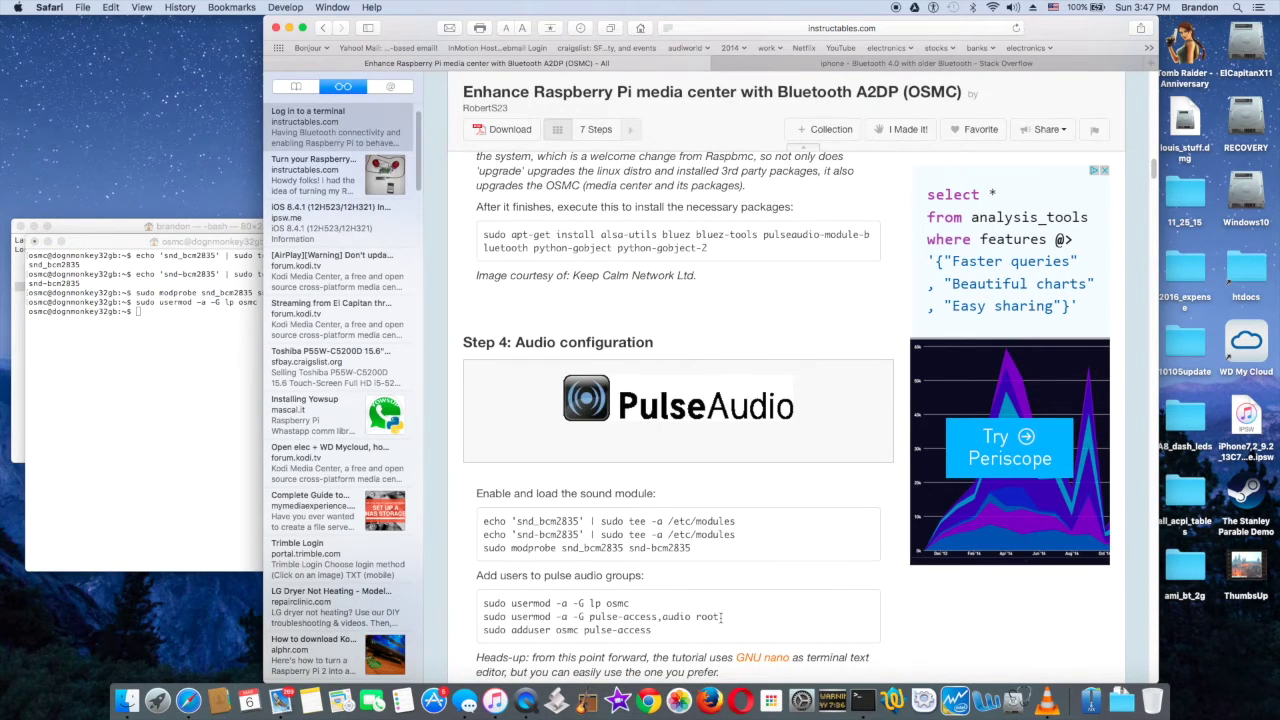
{"action": "left_click_drag", "start_coordinate": [484, 617], "coordinate": [720, 615]}
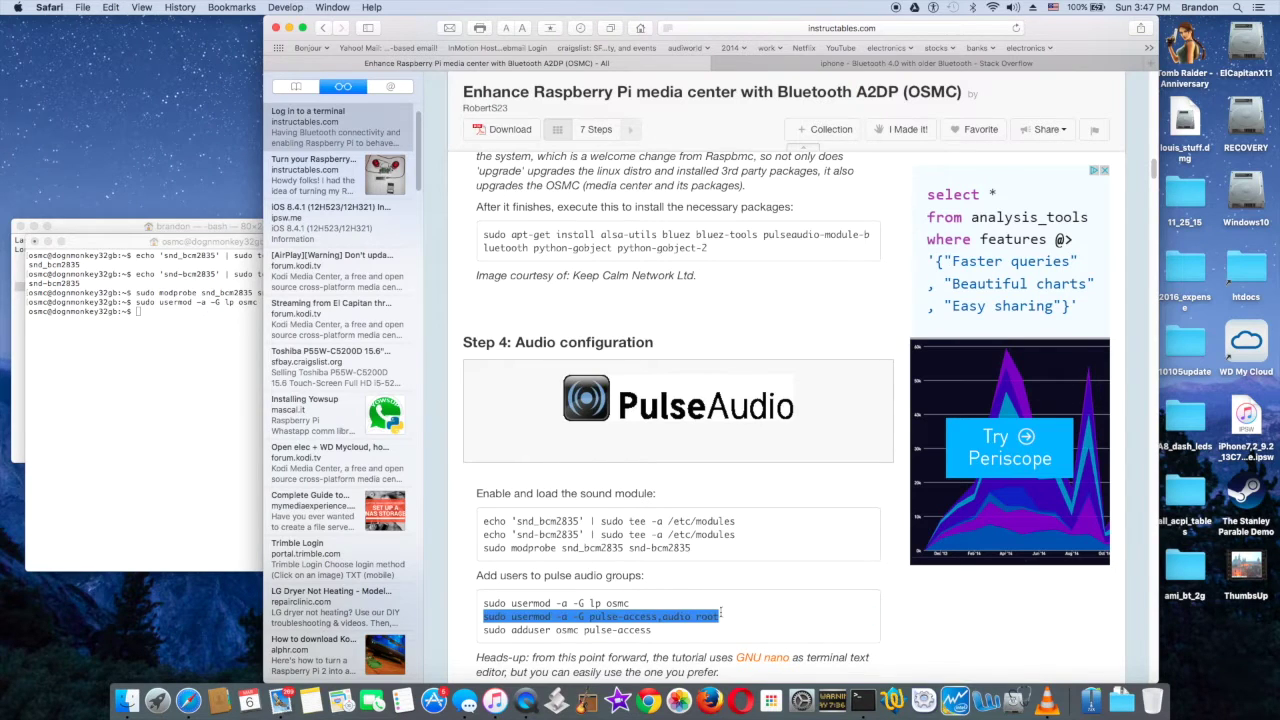
{"action": "key", "text": "super+c"}
{"action": "key", "text": "super+Tab"}
{"action": "key", "text": "super+v"}
{"action": "key", "text": "Return"}
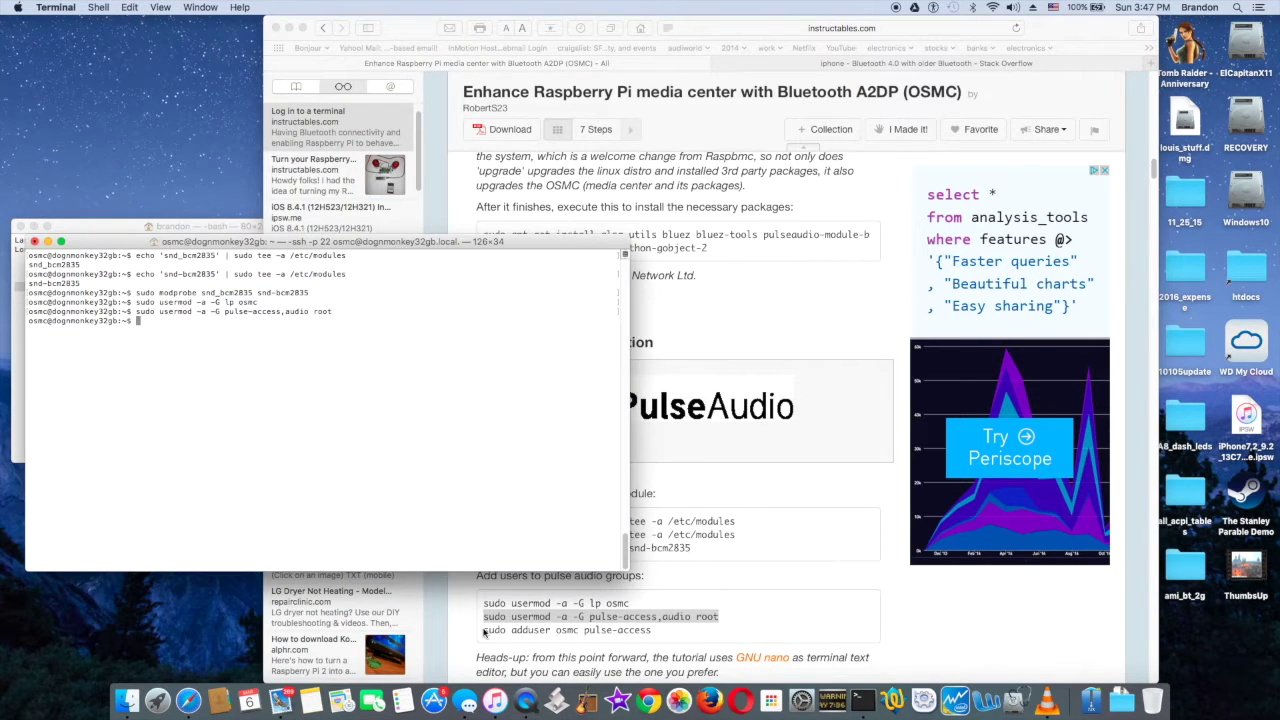
Step: Run the adduser command putting osmc into the pulse-access group
{"action": "left_click", "coordinate": [484, 632]}
{"action": "left_click_drag", "start_coordinate": [483, 632], "coordinate": [653, 642]}
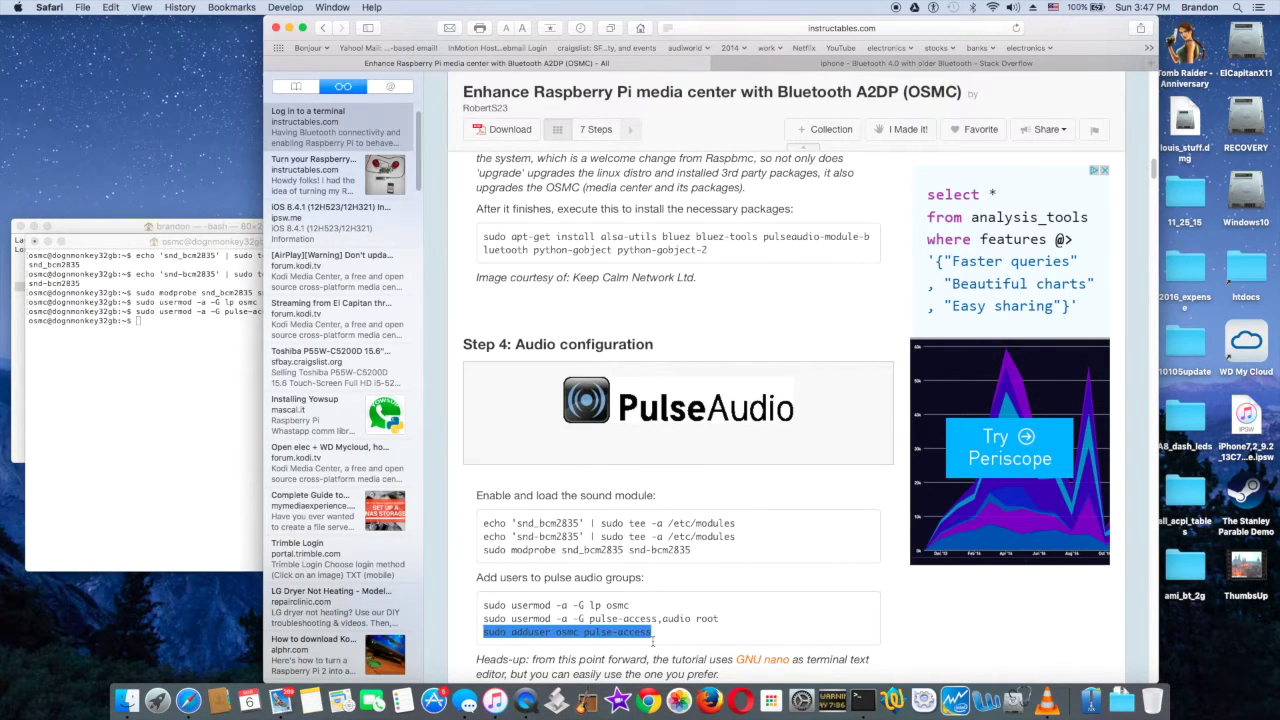
{"action": "key", "text": "super+c"}
{"action": "left_click", "coordinate": [217, 460]}
{"action": "key", "text": "super+v"}
{"action": "key", "text": "Return"}
{"action": "scroll", "coordinate": [660, 450], "scroll_direction": "down", "scroll_amount": 3}
{"action": "left_click_drag", "start_coordinate": [483, 513], "coordinate": [663, 513]}
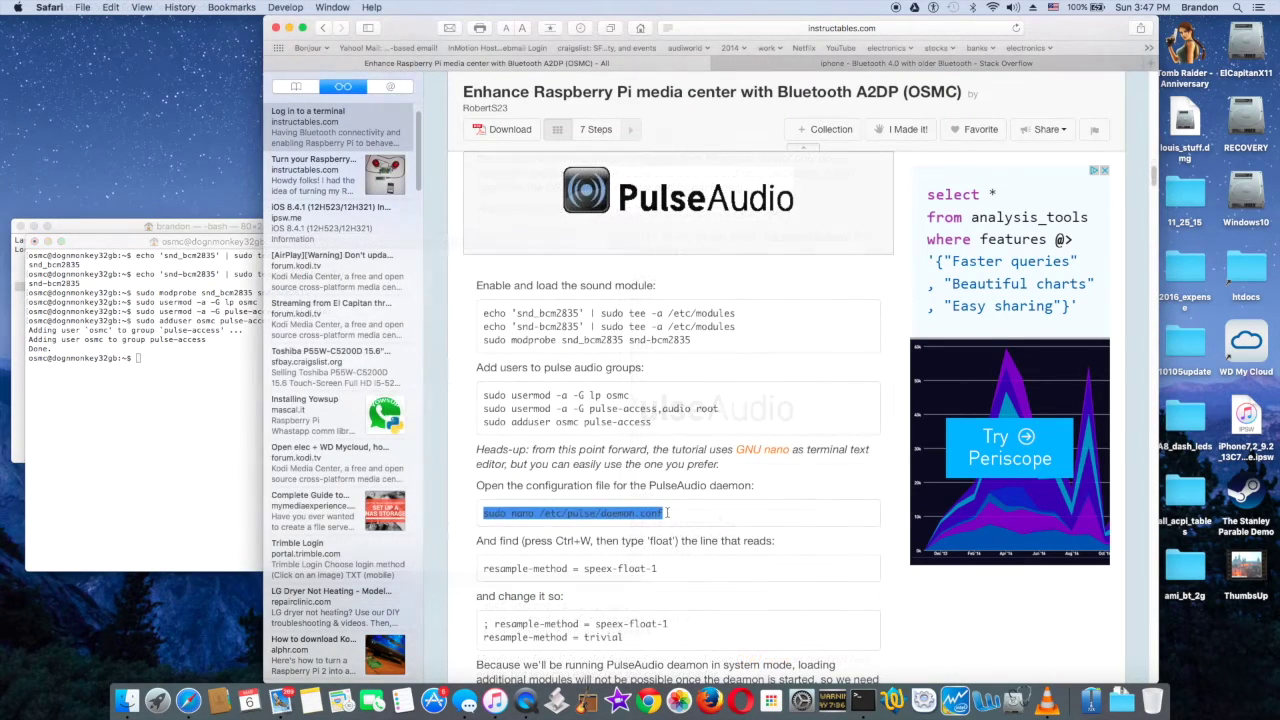
{"action": "left_click", "coordinate": [180, 447]}
Step: Open /etc/pulse/daemon.conf in nano, insert resample-method = trivial, and save it
{"action": "key", "text": "super+v"}
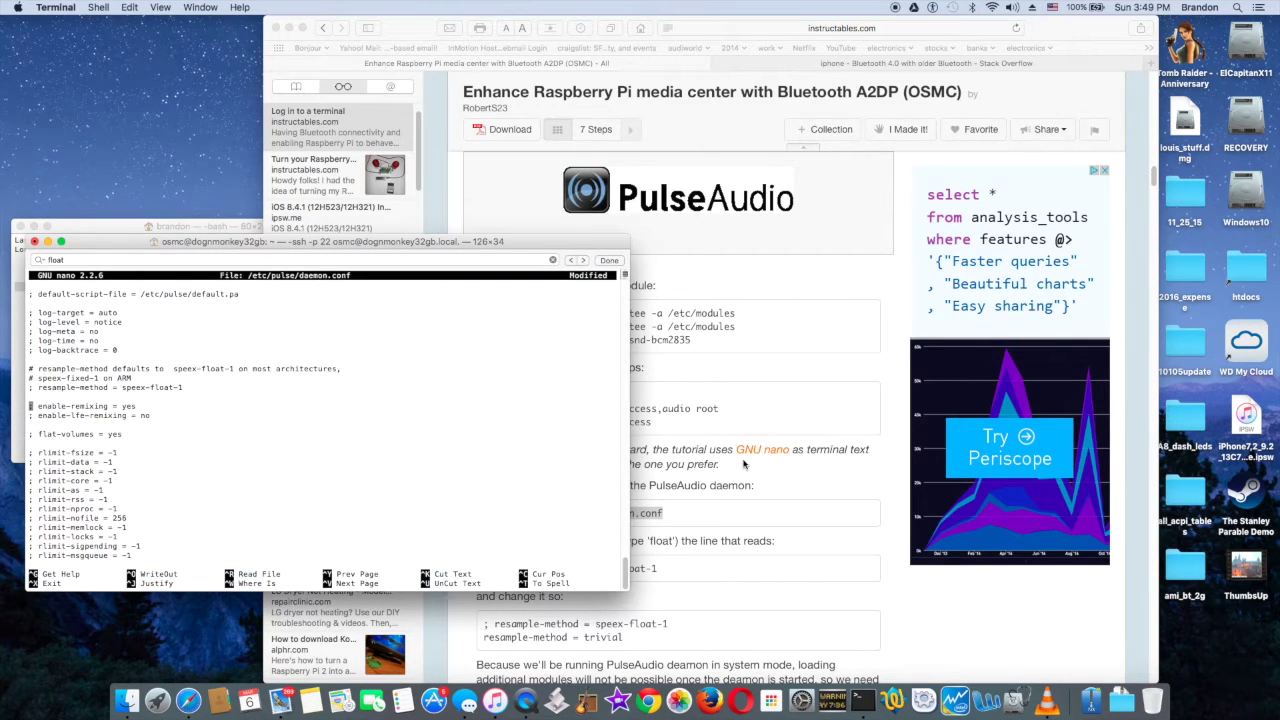
{"action": "double_click", "coordinate": [496, 640]}
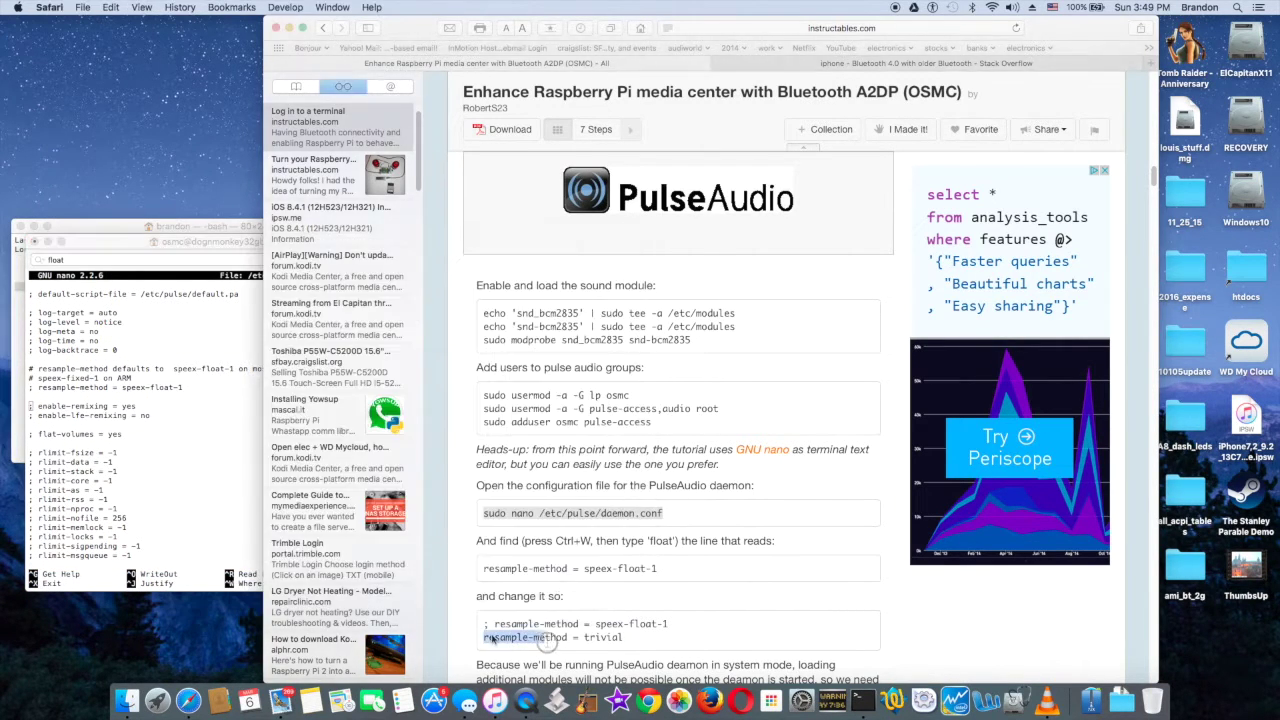
{"action": "triple_click", "coordinate": [550, 641]}
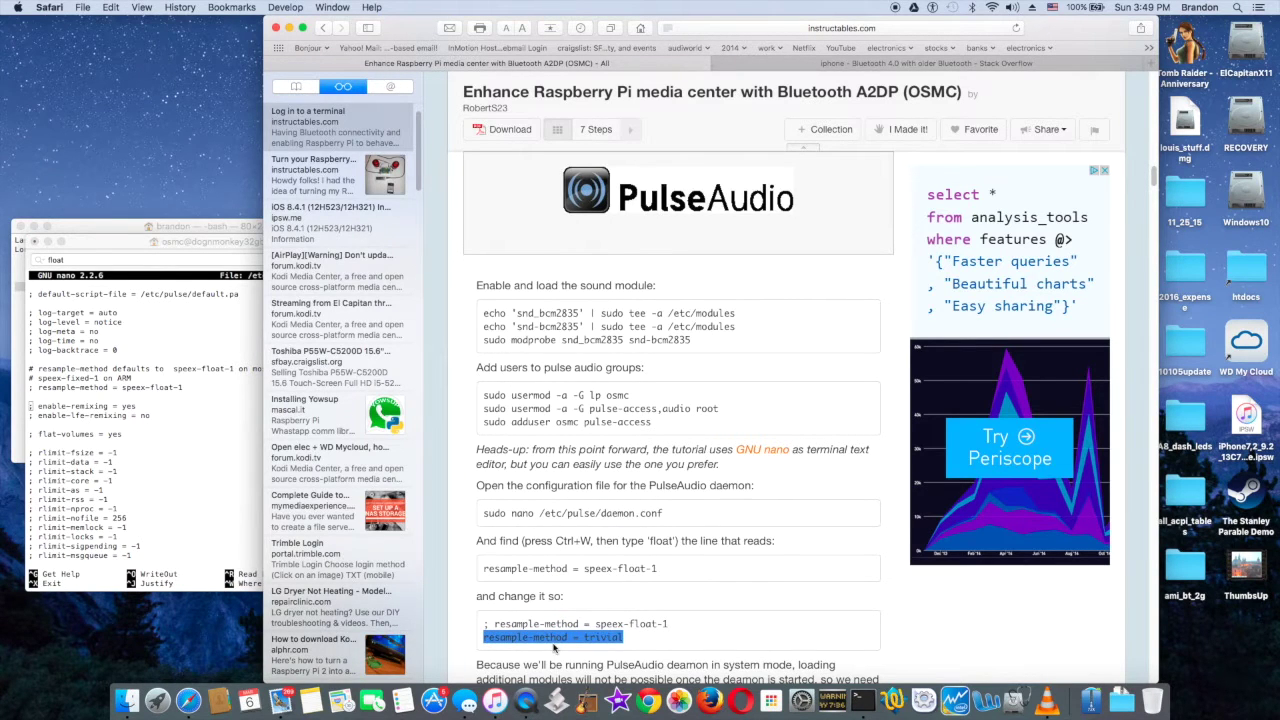
{"action": "key", "text": "super+c"}
{"action": "key", "text": "super+Tab"}
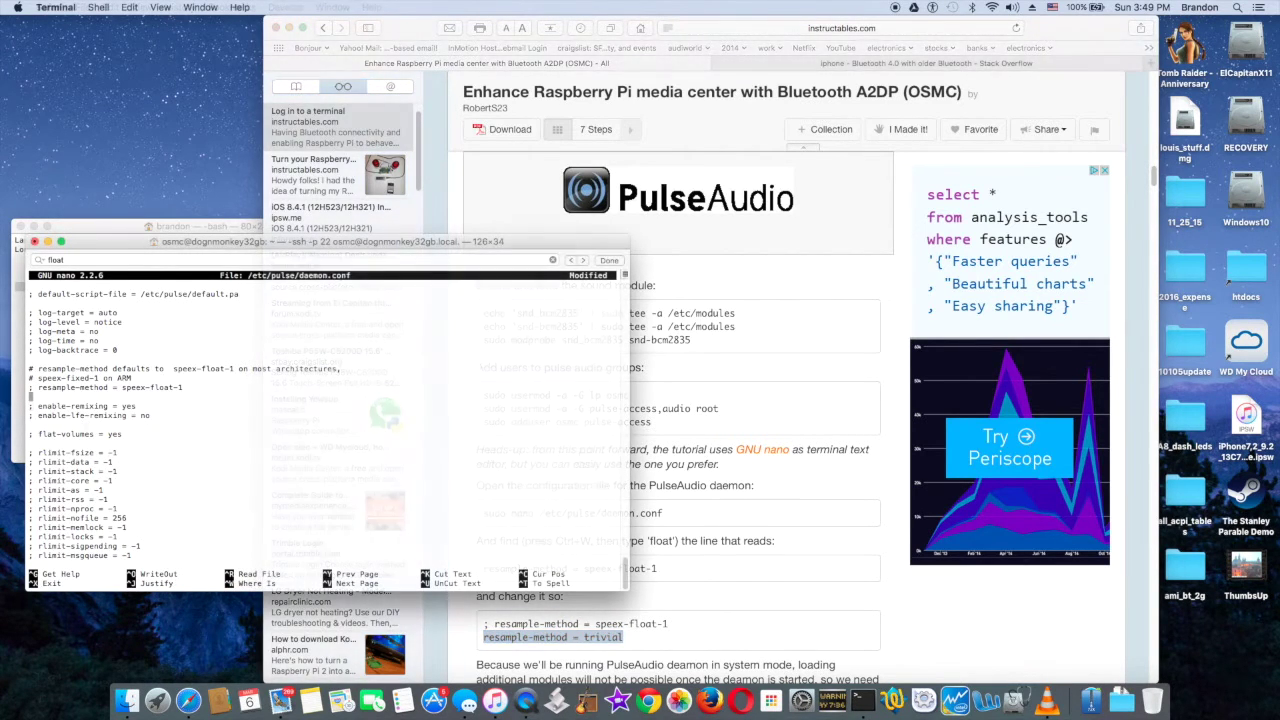
{"action": "key", "text": "super+v"}
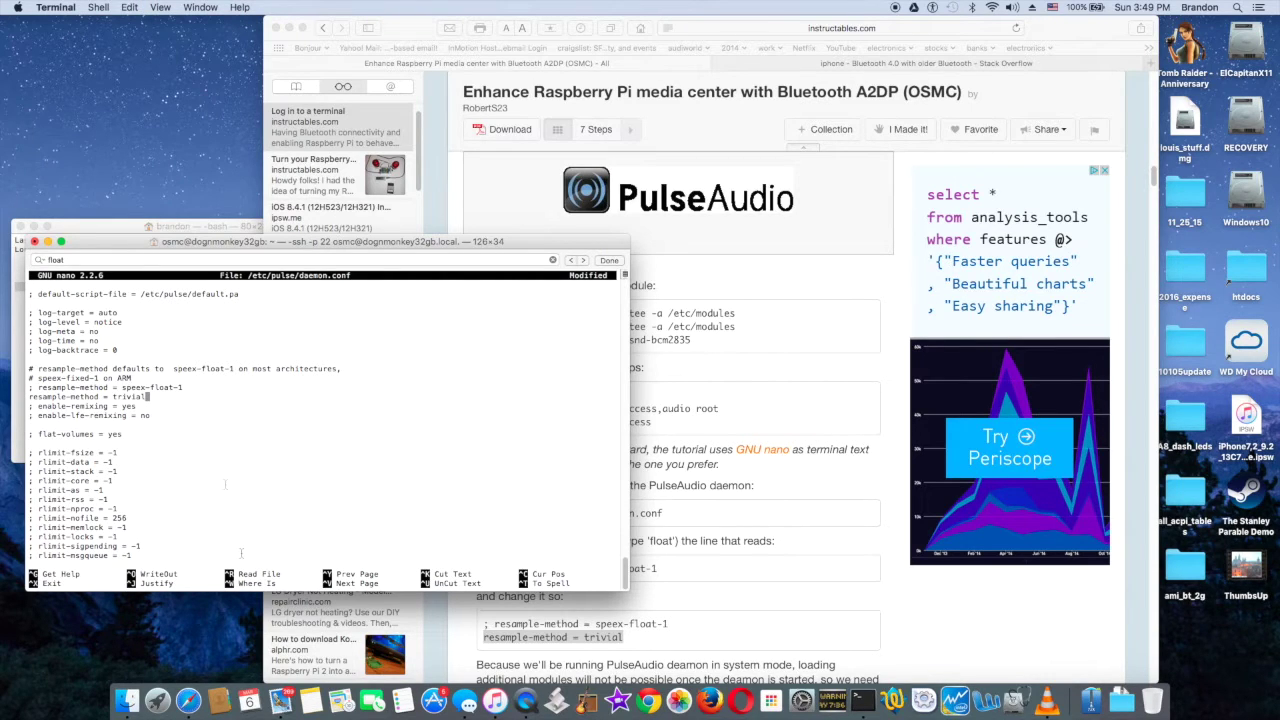
{"action": "key", "text": "ctrl+x"}
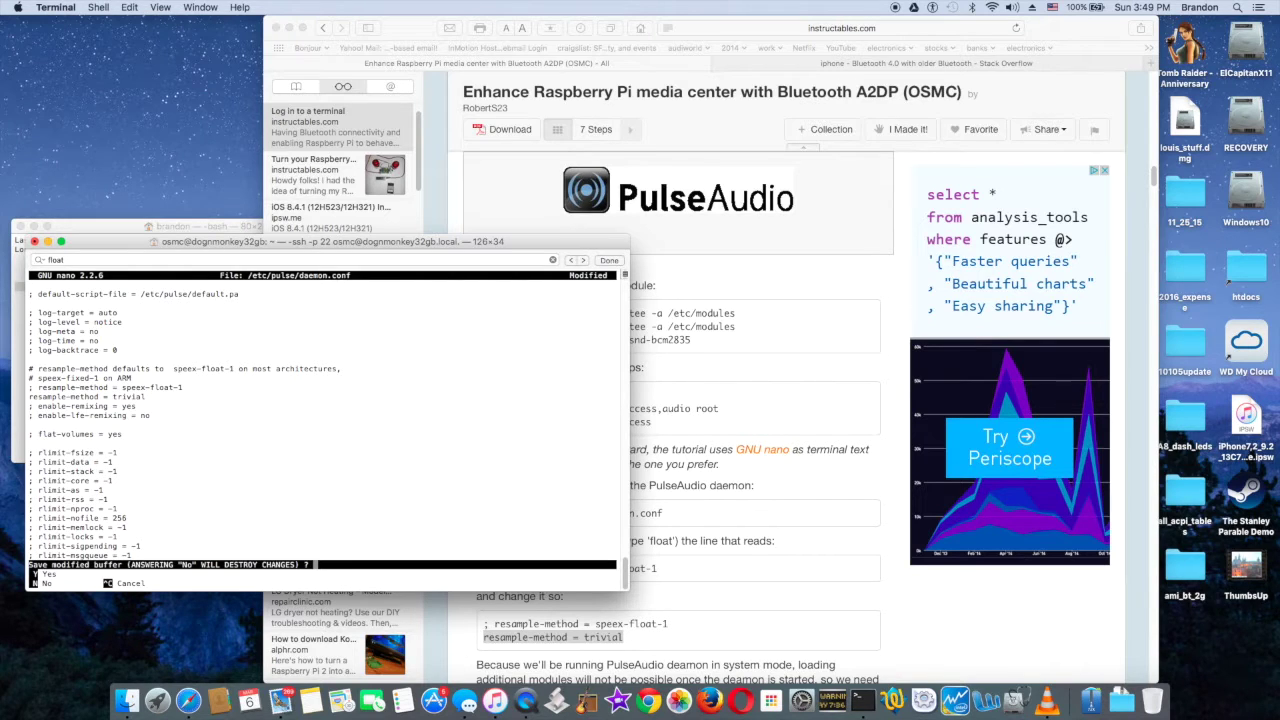
{"action": "key", "text": "y"}
{"action": "key", "text": "Return"}
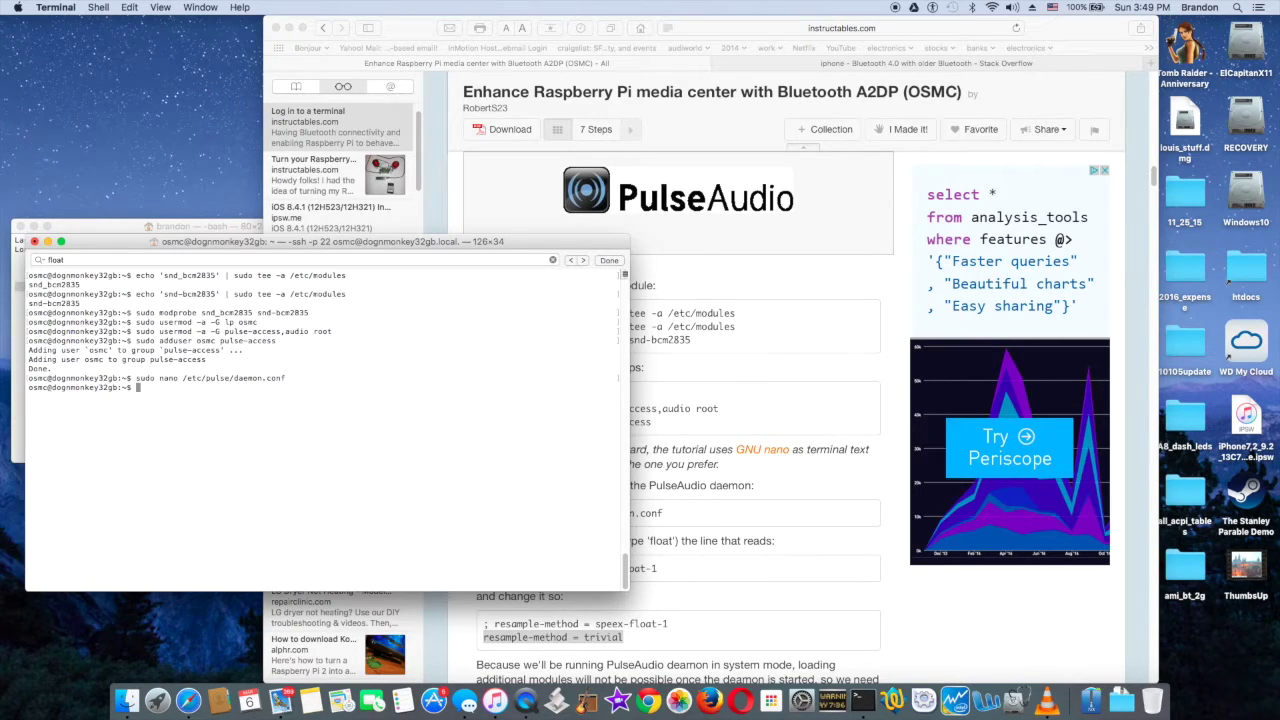
Step: Copy 'sudo nano /etc/pulse/system.pa' from the guide and paste it into Terminal
{"action": "left_click", "coordinate": [736, 554]}
{"action": "scroll", "coordinate": [635, 577], "scroll_direction": "down", "scroll_amount": 5}
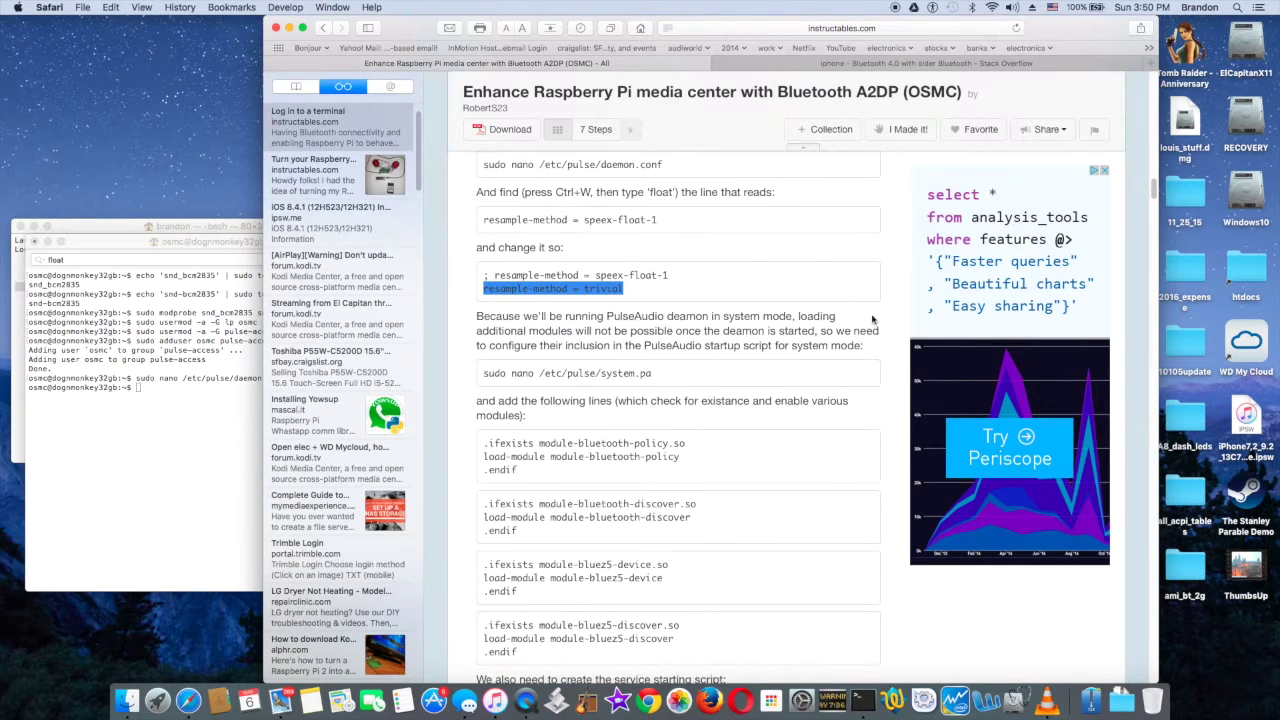
{"action": "left_click", "coordinate": [588, 372]}
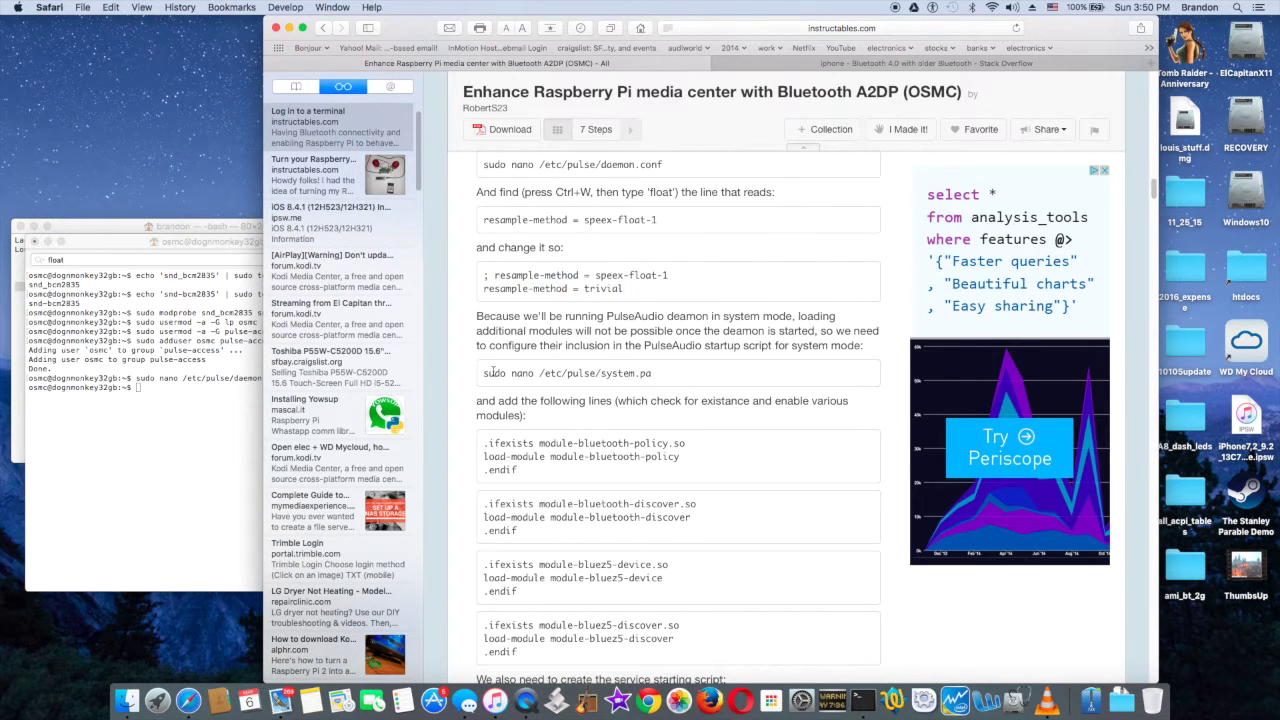
{"action": "left_click_drag", "start_coordinate": [484, 374], "coordinate": [655, 372]}
{"action": "left_click", "coordinate": [655, 372]}
{"action": "left_click_drag", "start_coordinate": [484, 374], "coordinate": [655, 374]}
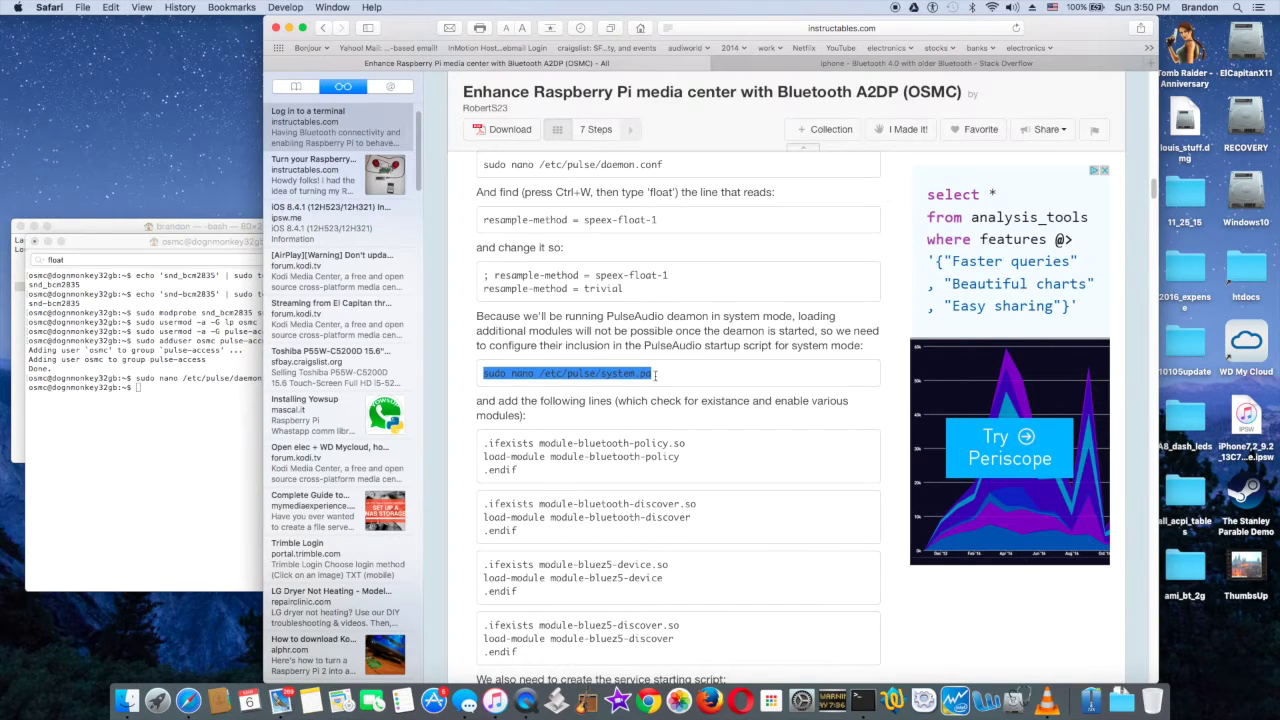
{"action": "left_click", "coordinate": [253, 430]}
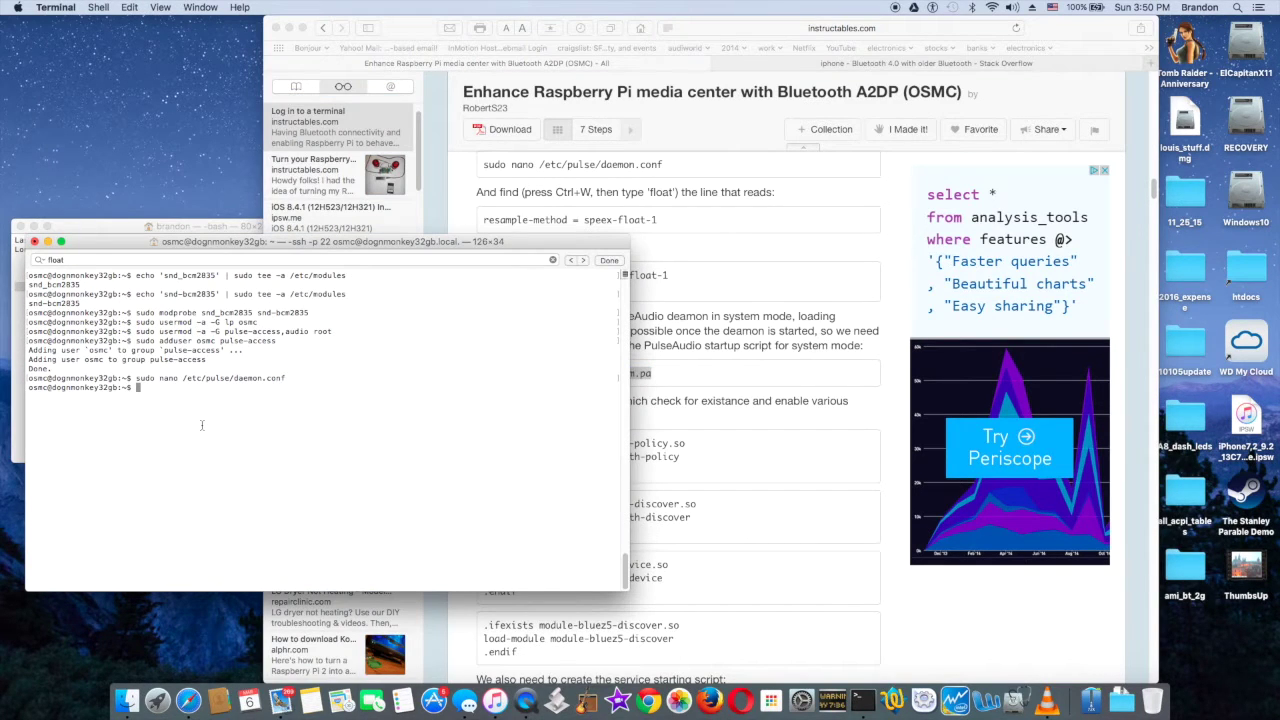
{"action": "key", "text": "super+v"}
Step: Open system.pa in nano and make a blank line above the udev-detect block
{"action": "key", "text": "Return"}
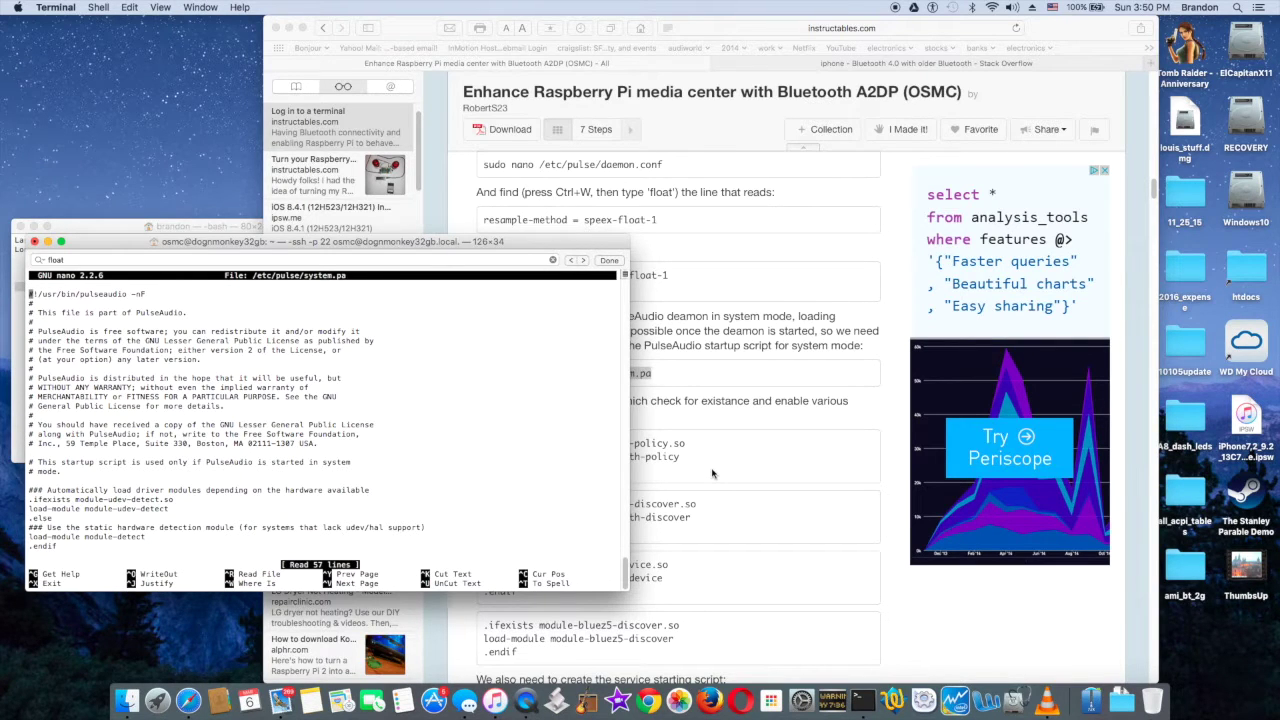
{"action": "left_click", "coordinate": [712, 473]}
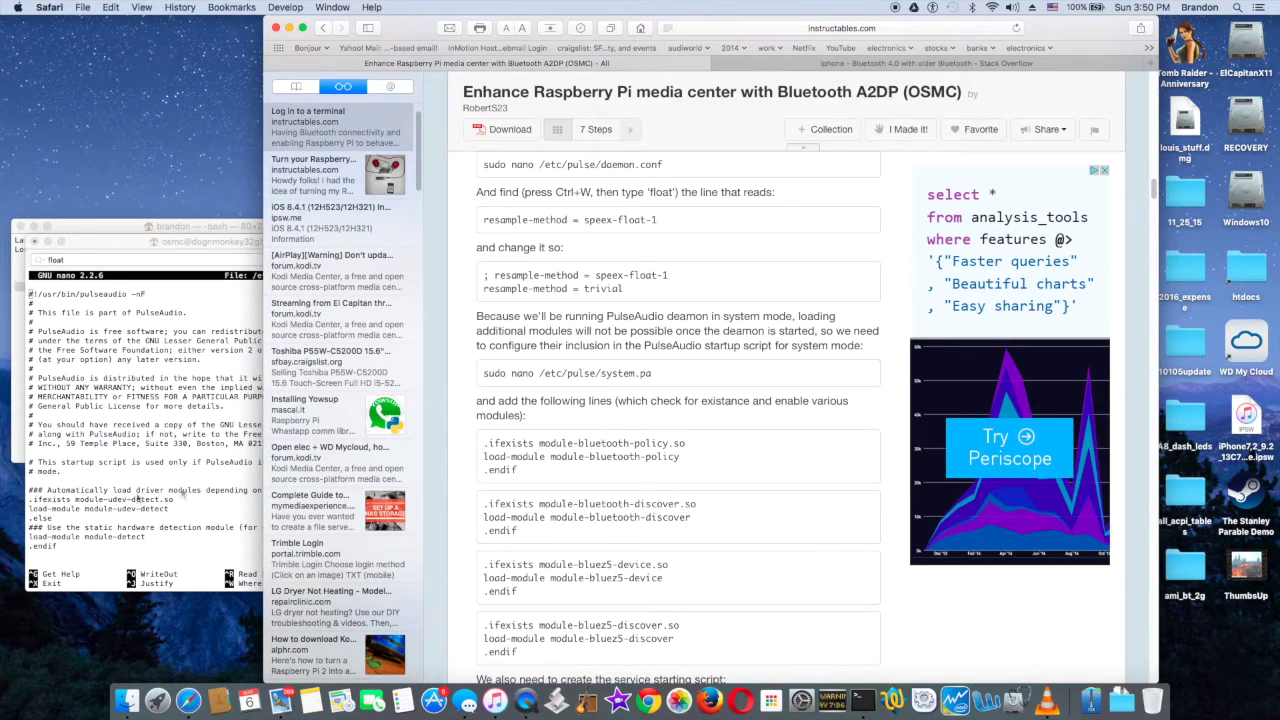
{"action": "left_click", "coordinate": [37, 502]}
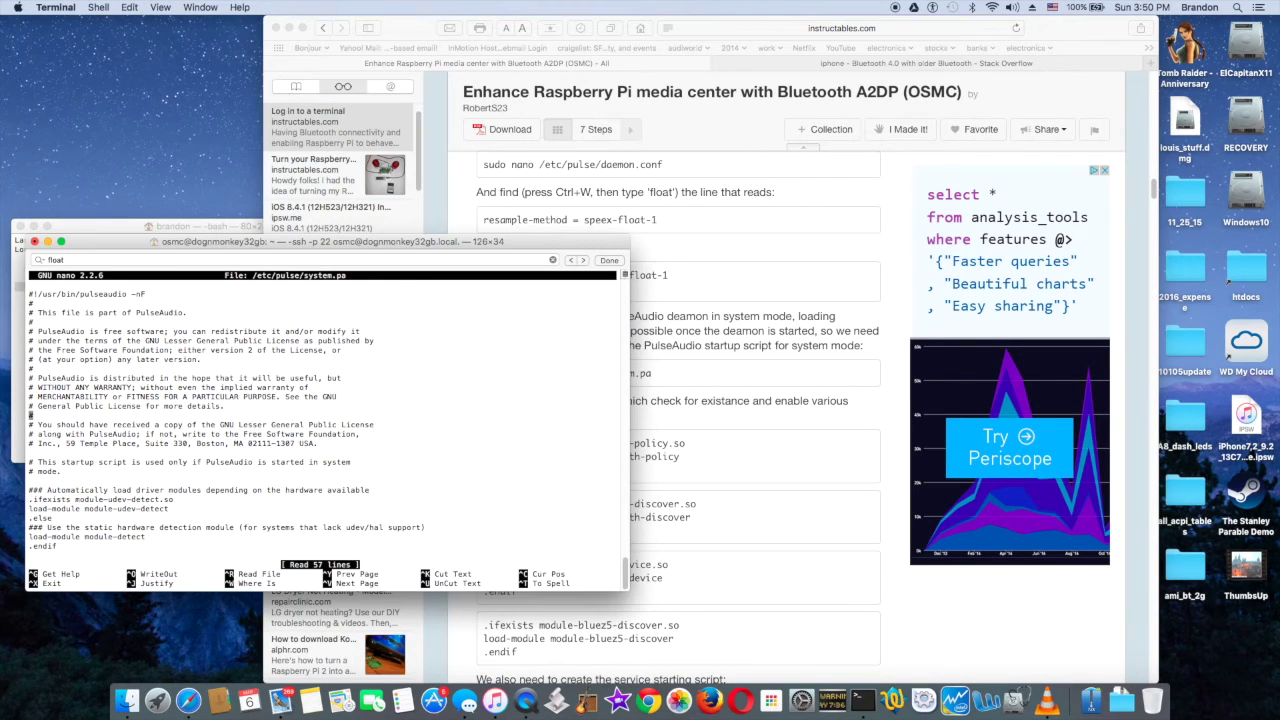
{"action": "key", "text": "Down"}
{"action": "key", "text": "Down"}
{"action": "key", "text": "Down"}
{"action": "key", "text": "Return"}
{"action": "key", "text": "Up"}
Step: Paste the bluetooth-policy and bluetooth-discover load-module blocks into system.pa
{"action": "left_click", "coordinate": [484, 445]}
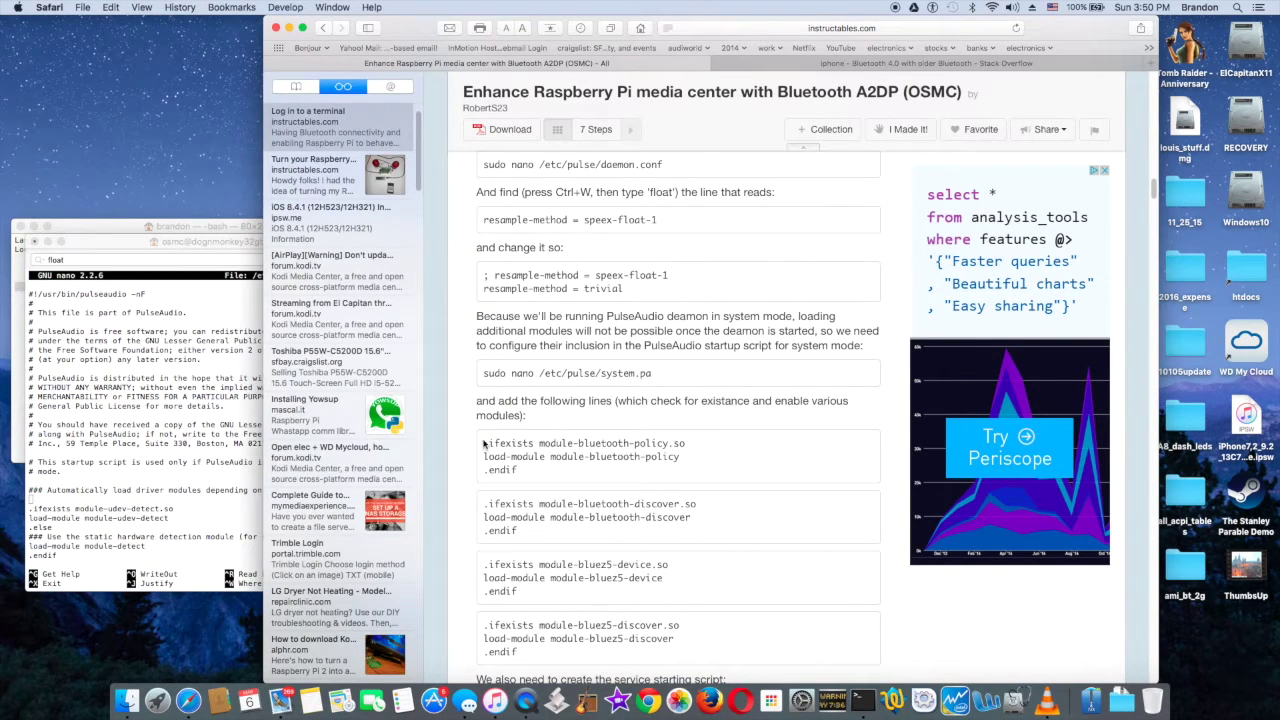
{"action": "left_click_drag", "start_coordinate": [484, 442], "coordinate": [518, 470]}
{"action": "key", "text": "super+c"}
{"action": "left_click", "coordinate": [170, 502]}
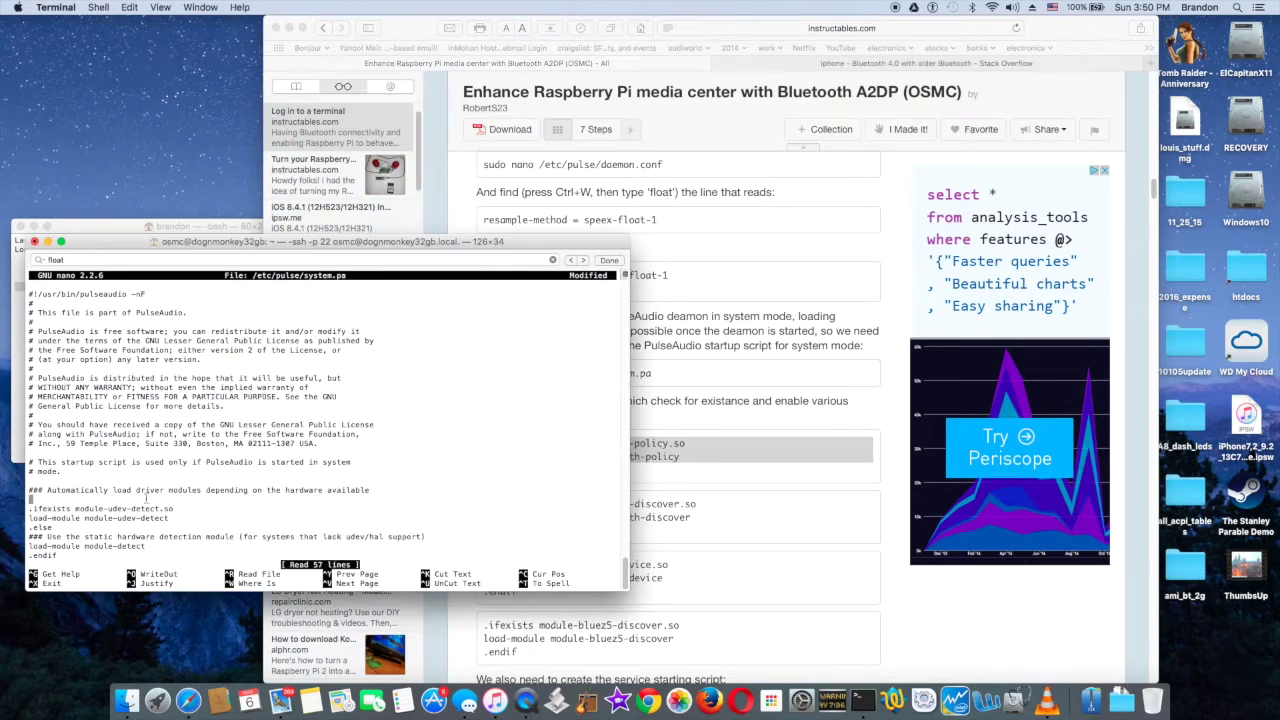
{"action": "key", "text": "super+v"}
{"action": "left_click", "coordinate": [489, 504]}
{"action": "mouse_move", "coordinate": [486, 503]}
{"action": "left_mouse_down"}
{"action": "mouse_move", "coordinate": [517, 523]}
{"action": "mouse_move", "coordinate": [513, 536]}
{"action": "left_mouse_up"}
{"action": "key", "text": "super+c"}
{"action": "left_click", "coordinate": [133, 530]}
{"action": "key", "text": "super+v"}
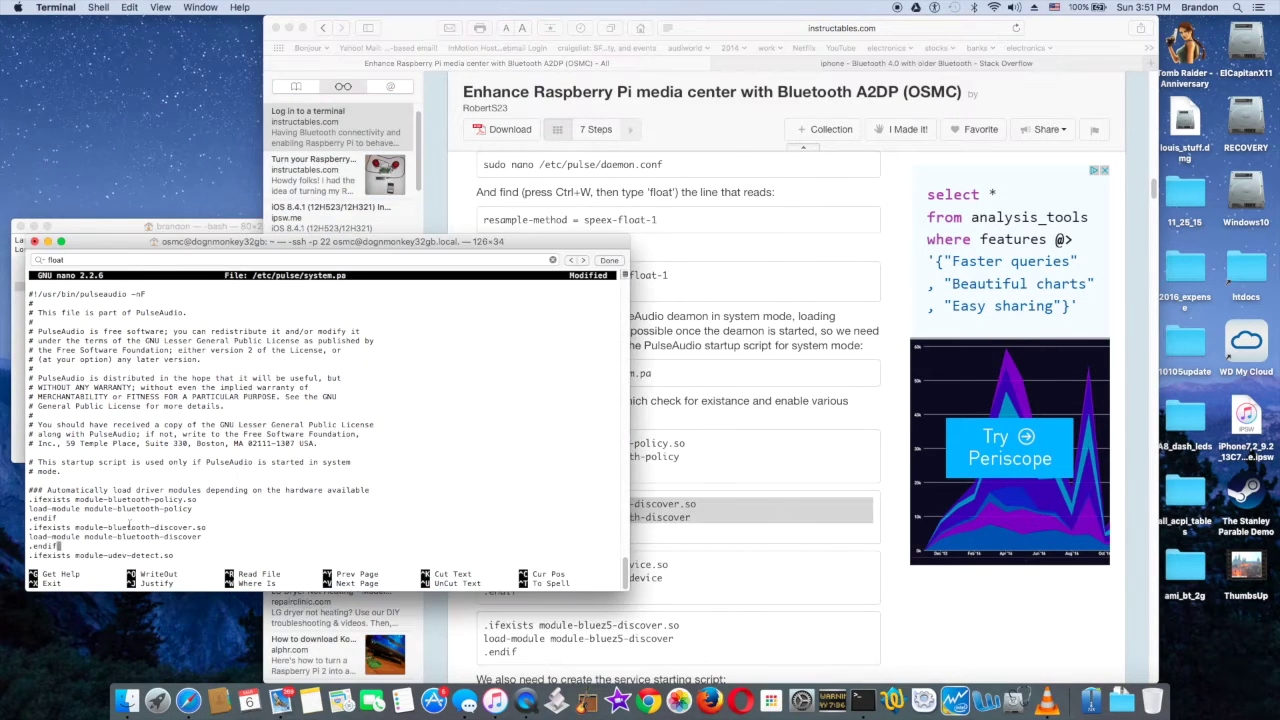
Step: Paste the bluez5-device and bluez5-discover load-module blocks below them
{"action": "key", "text": "super+Tab"}
{"action": "left_click_drag", "start_coordinate": [484, 563], "coordinate": [517, 592]}
{"action": "key", "text": "super+c"}
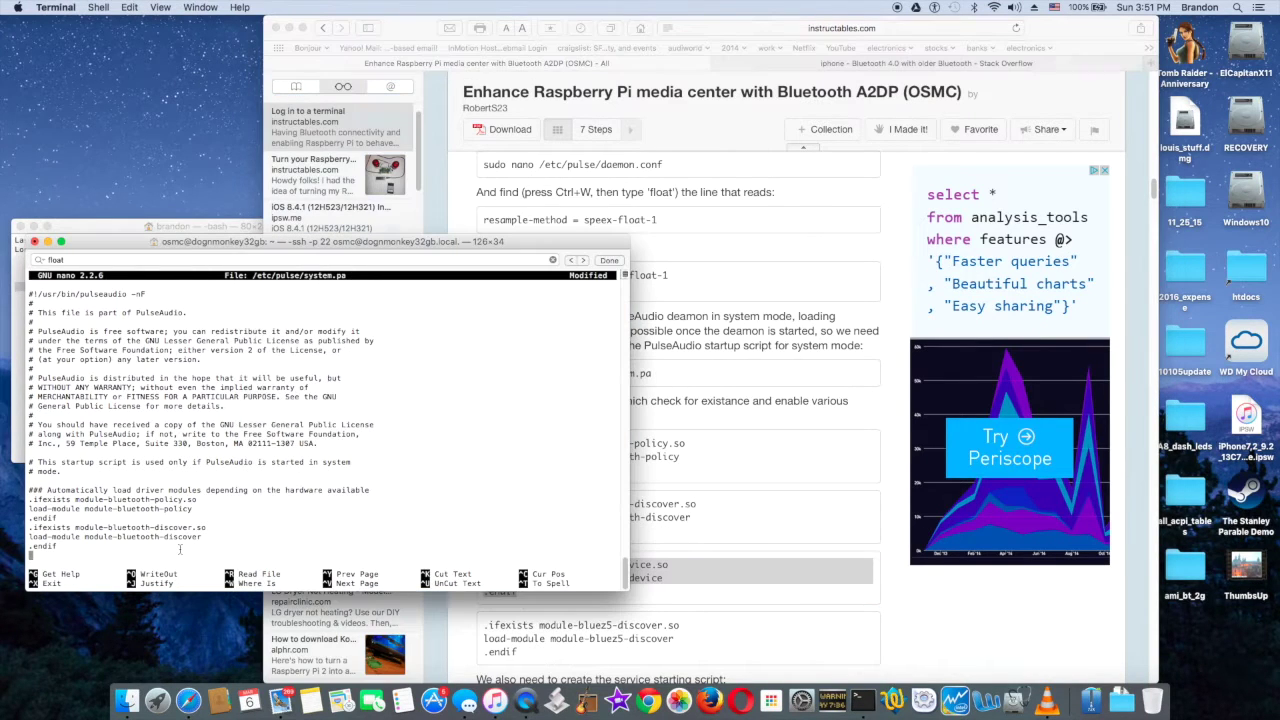
{"action": "left_click", "coordinate": [181, 549]}
{"action": "key", "text": "super+v"}
{"action": "left_click", "coordinate": [724, 610]}
{"action": "scroll", "coordinate": [687, 604], "scroll_direction": "down", "scroll_amount": 2}
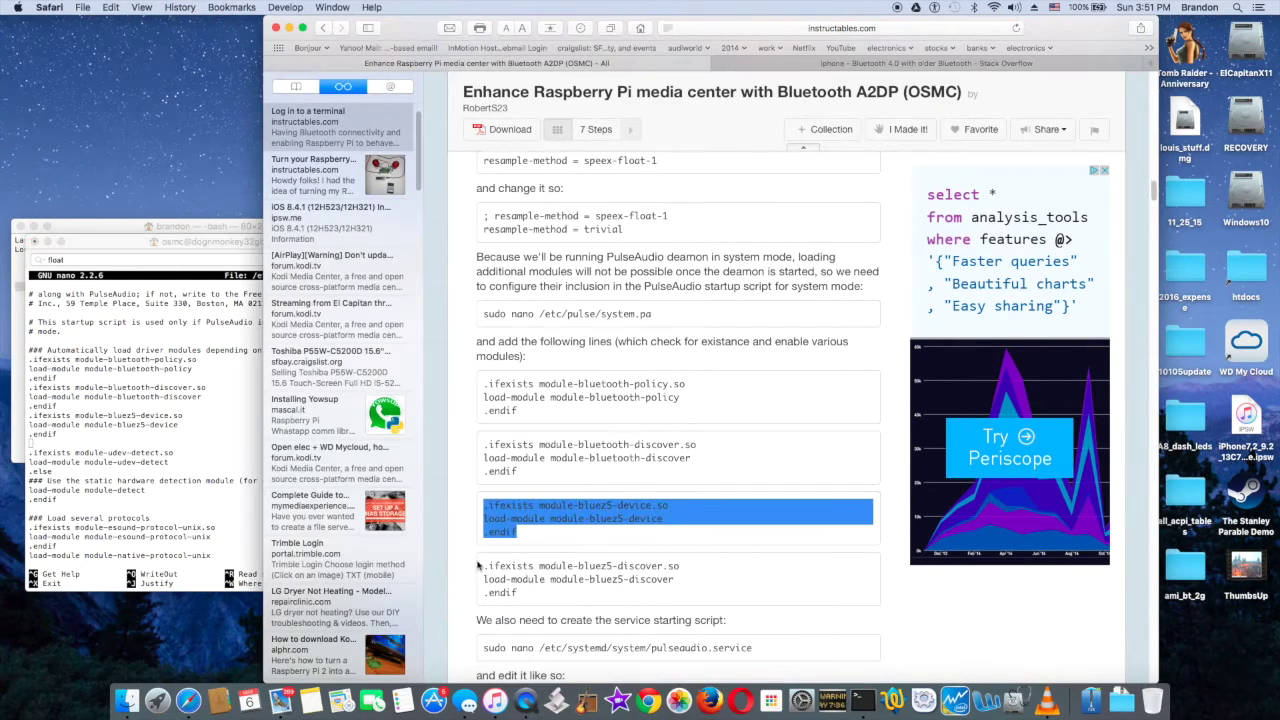
{"action": "left_click_drag", "start_coordinate": [484, 565], "coordinate": [510, 591]}
{"action": "key", "text": "super+c"}
{"action": "key", "text": "super+Tab"}
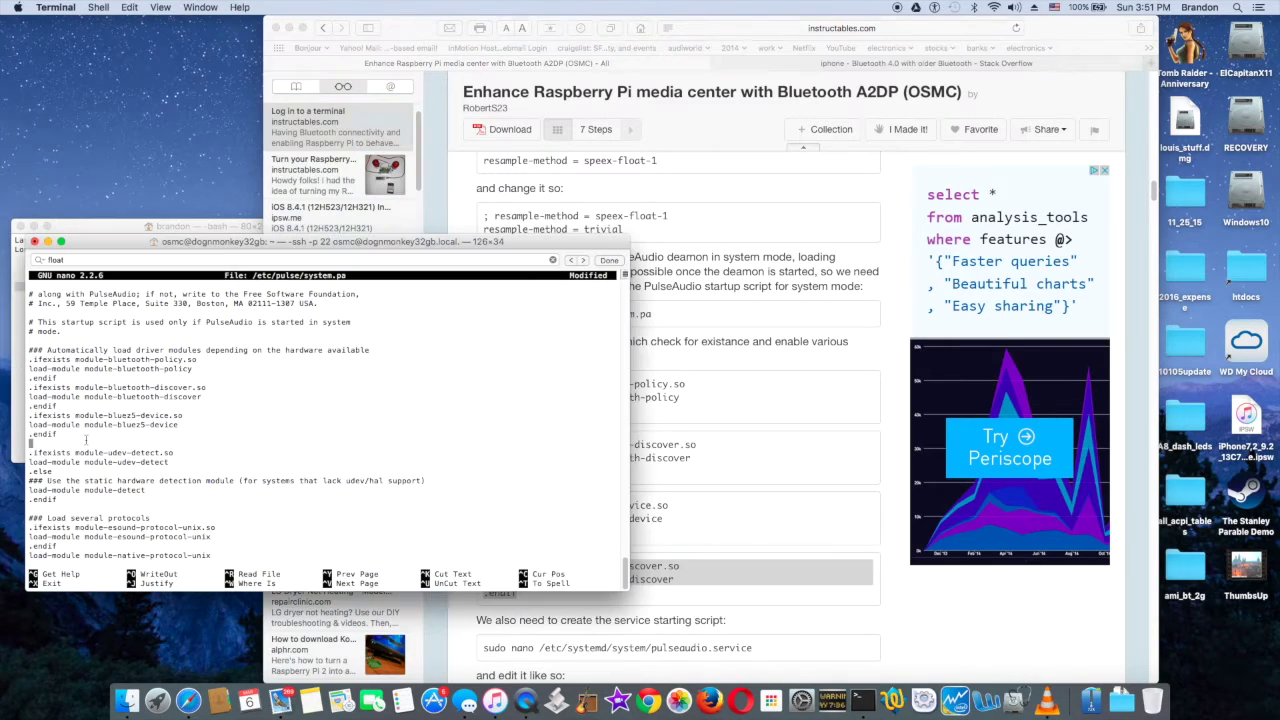
{"action": "key", "text": "super+v"}
{"action": "key", "text": "Return"}
Step: Save system.pa and exit nano
{"action": "left_click", "coordinate": [742, 597]}
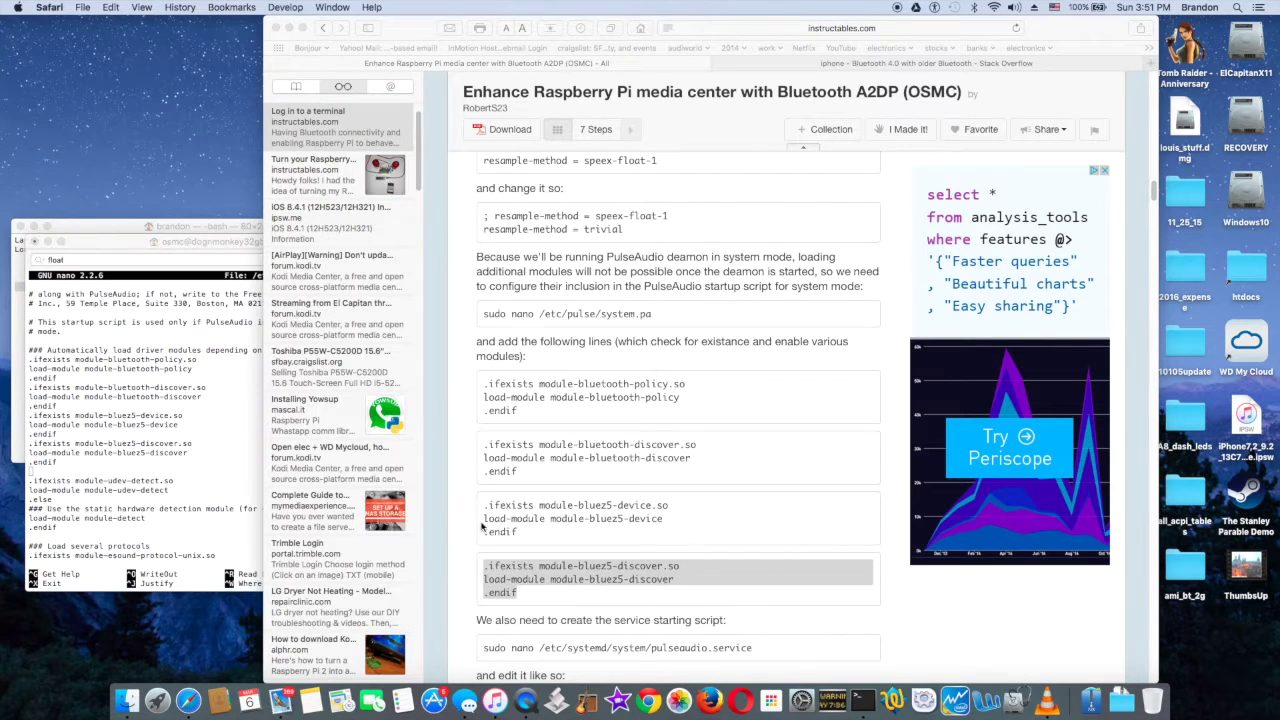
{"action": "left_click", "coordinate": [201, 467]}
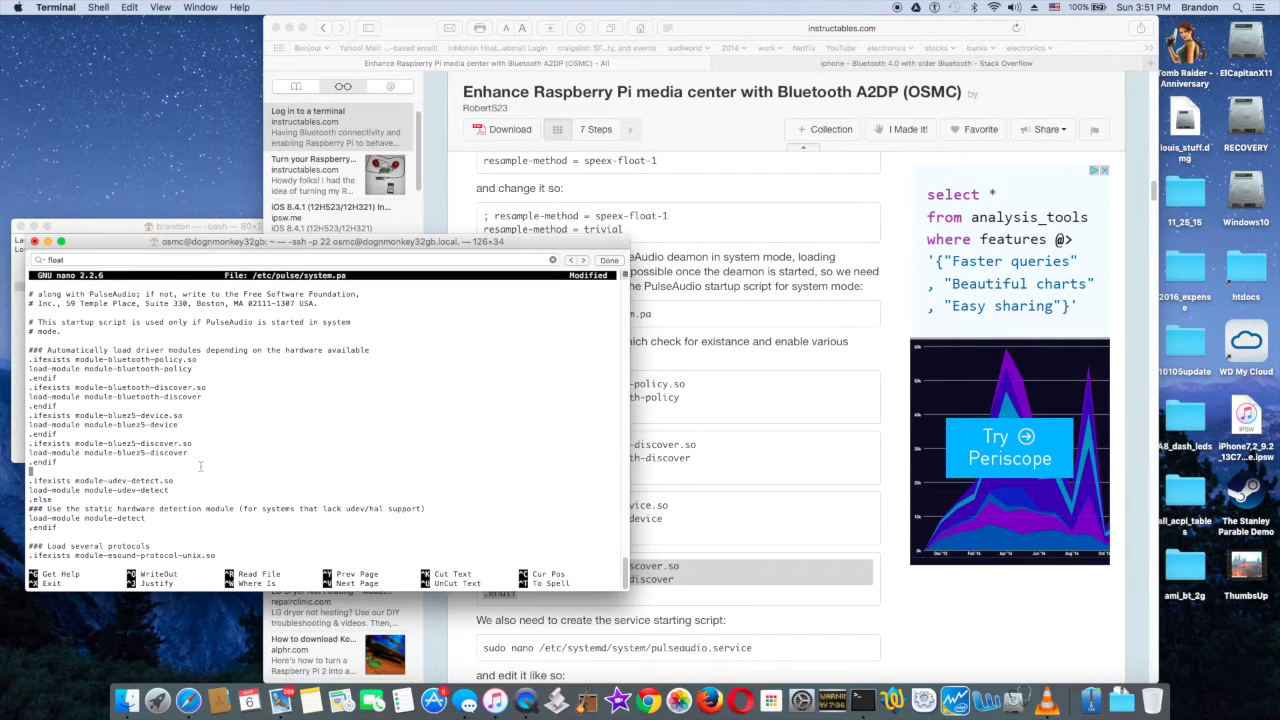
{"action": "key", "text": "ctrl+x"}
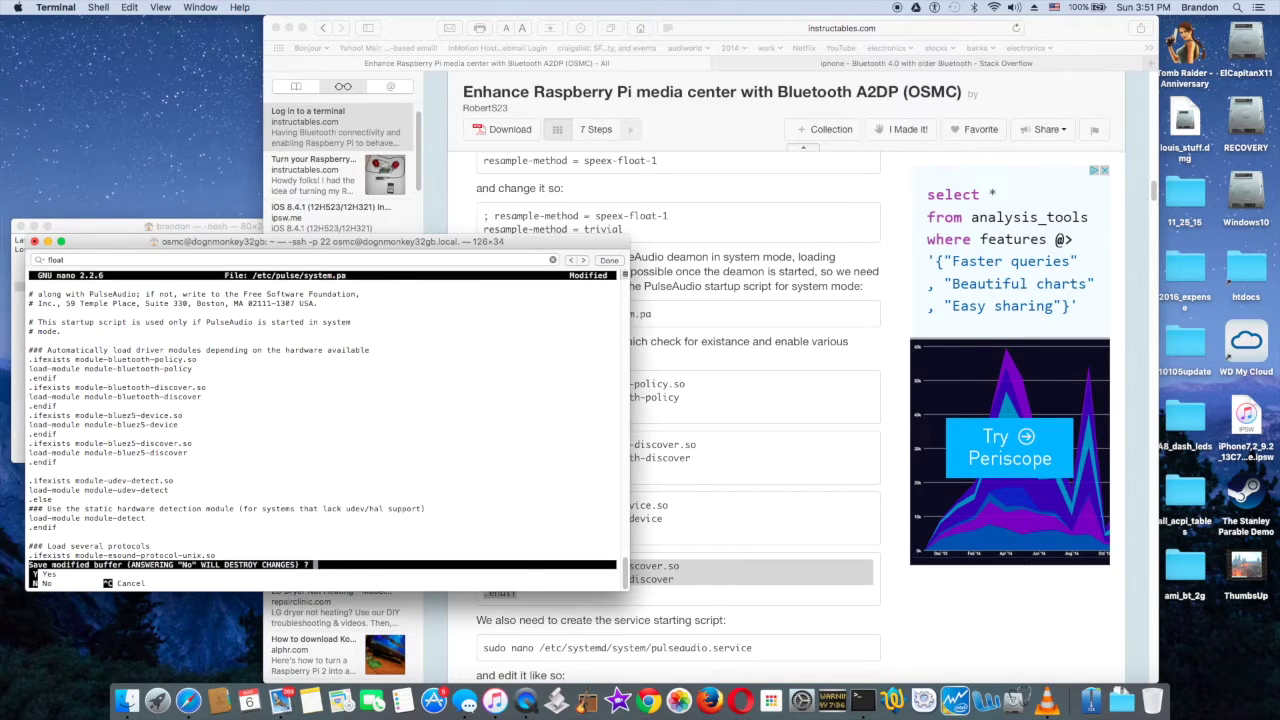
{"action": "key", "text": "y"}
{"action": "key", "text": "Return"}
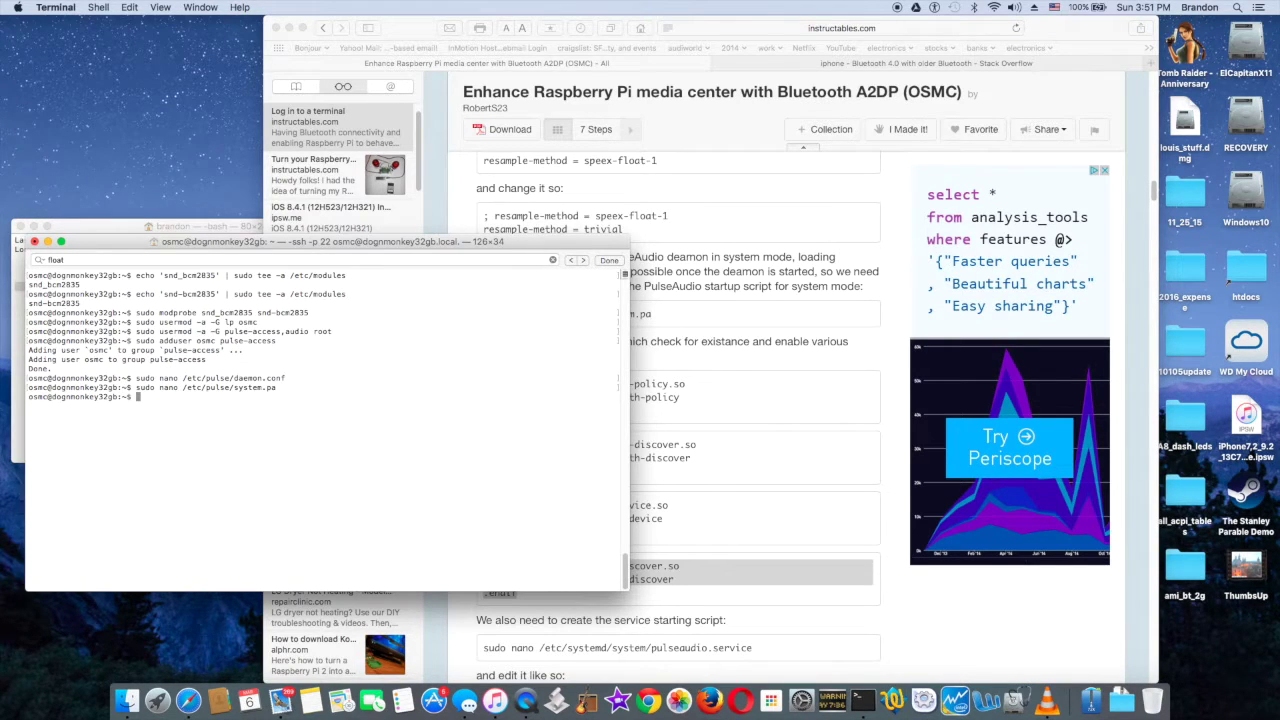
Step: Open a new /etc/systemd/system/pulseaudio.service file in nano using the guide's command
{"action": "key", "text": "super+Tab"}
{"action": "left_click_drag", "start_coordinate": [483, 642], "coordinate": [757, 641]}
{"action": "key", "text": "super+c"}
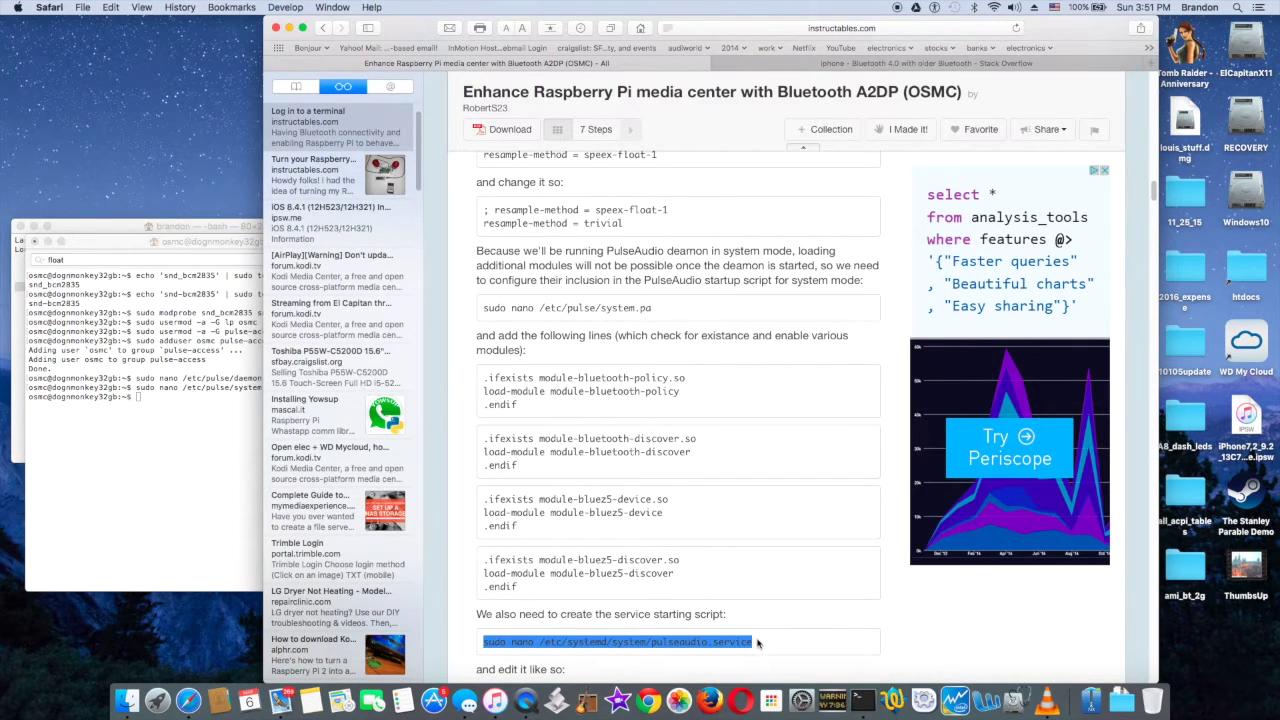
{"action": "left_click", "coordinate": [228, 506]}
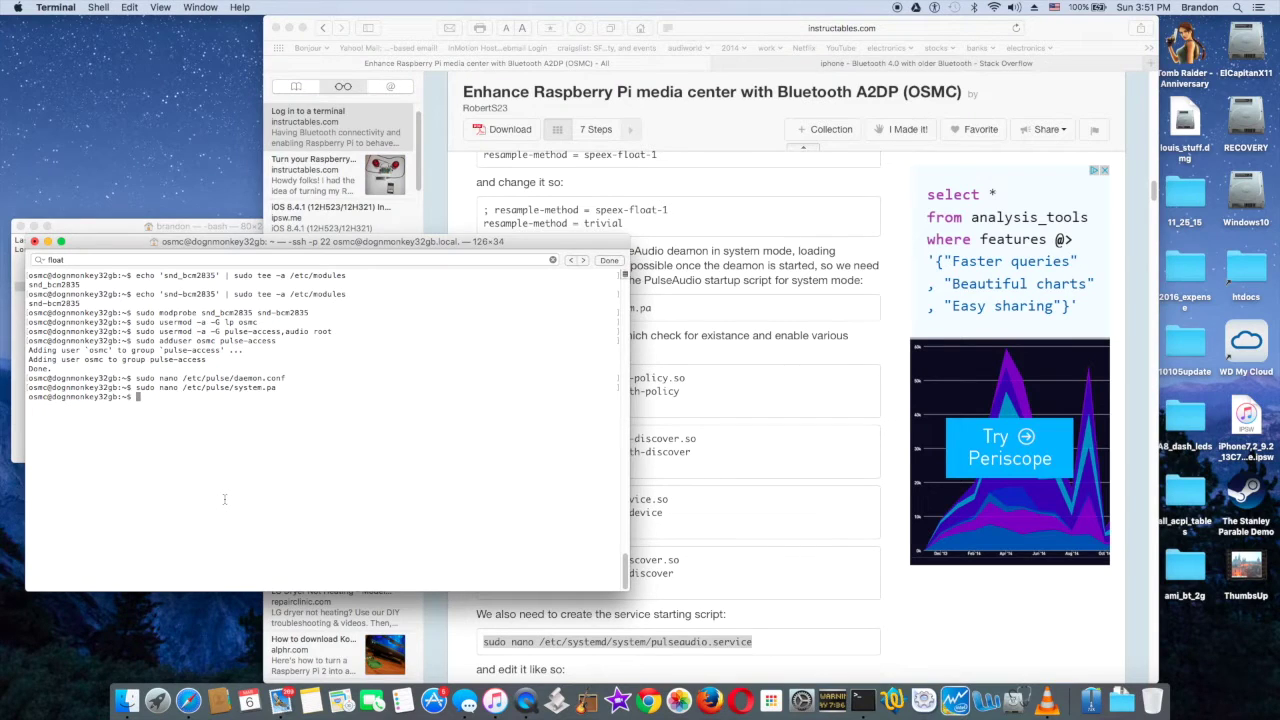
{"action": "key", "text": "super+v"}
{"action": "key", "text": "Return"}
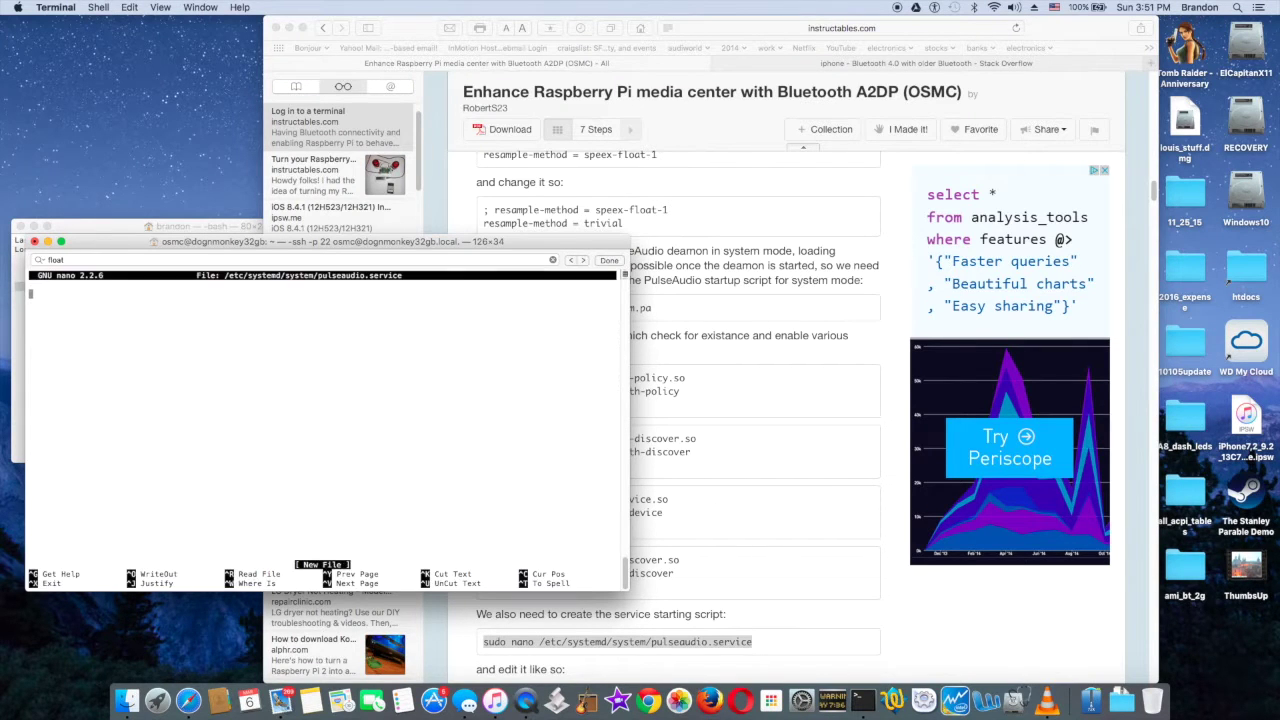
Step: Paste the Pulse Audio [Unit] service definition into the file and save it
{"action": "left_click", "coordinate": [761, 519]}
{"action": "scroll", "coordinate": [772, 480], "scroll_direction": "down", "scroll_amount": 2}
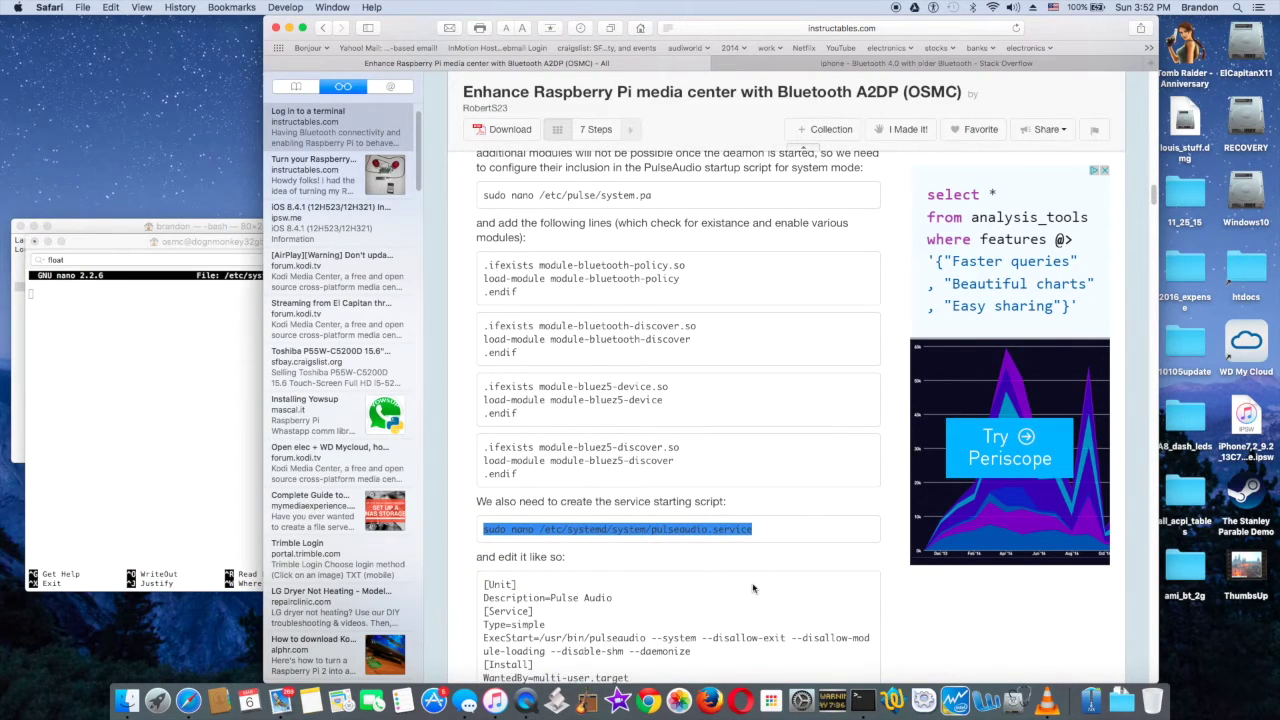
{"action": "scroll", "coordinate": [1153, 197], "scroll_direction": "down", "scroll_amount": 3}
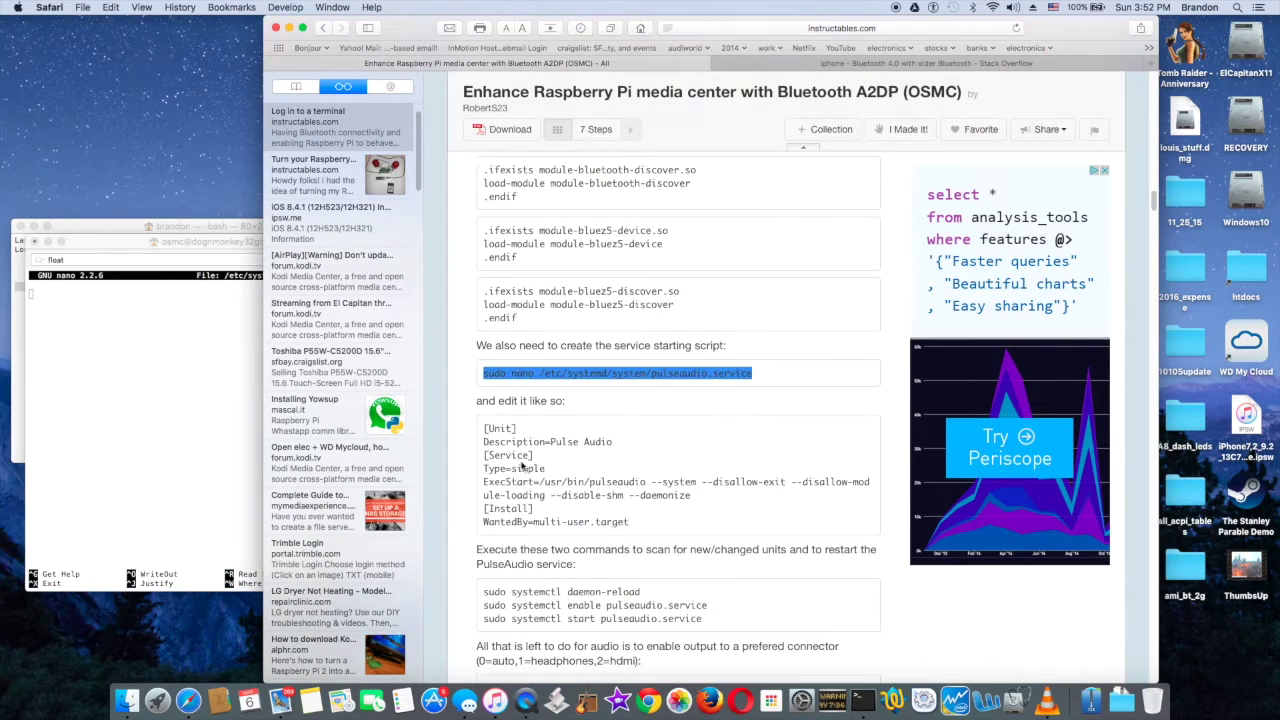
{"action": "mouse_move", "coordinate": [484, 427]}
{"action": "left_mouse_down"}
{"action": "mouse_move", "coordinate": [574, 520]}
{"action": "mouse_move", "coordinate": [630, 522]}
{"action": "left_mouse_up"}
{"action": "left_click", "coordinate": [116, 431]}
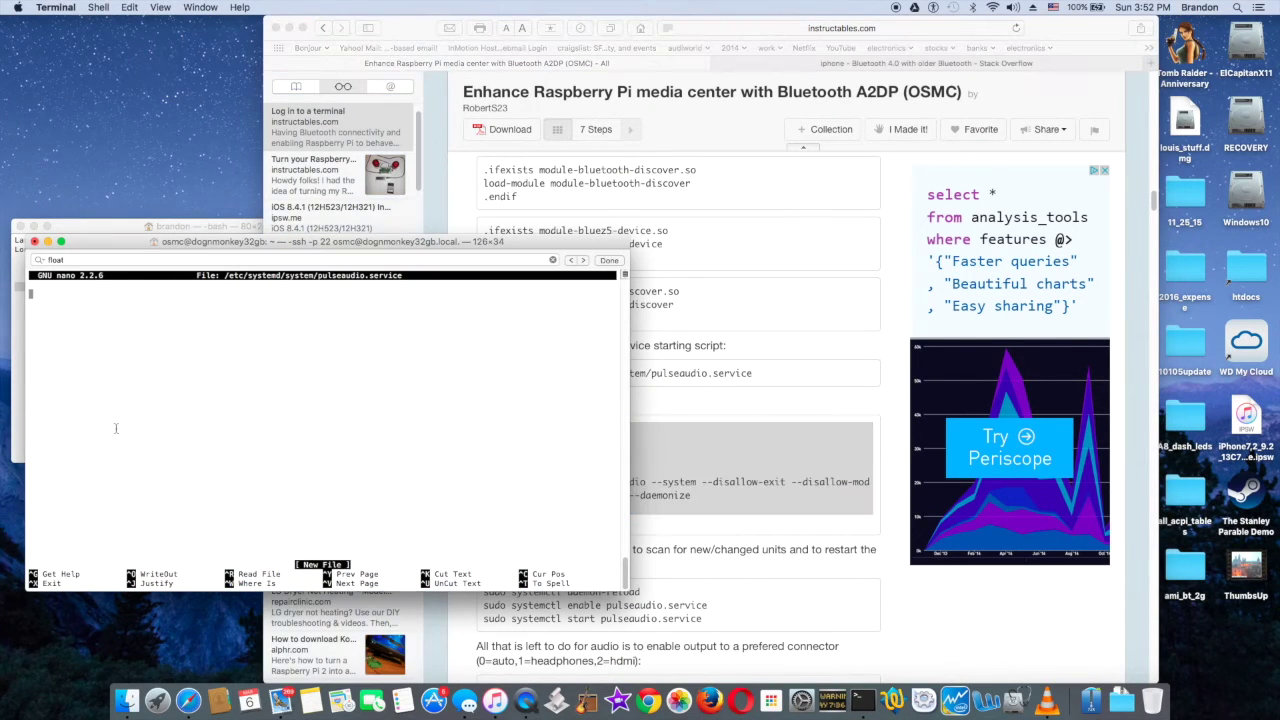
{"action": "key", "text": "super+v"}
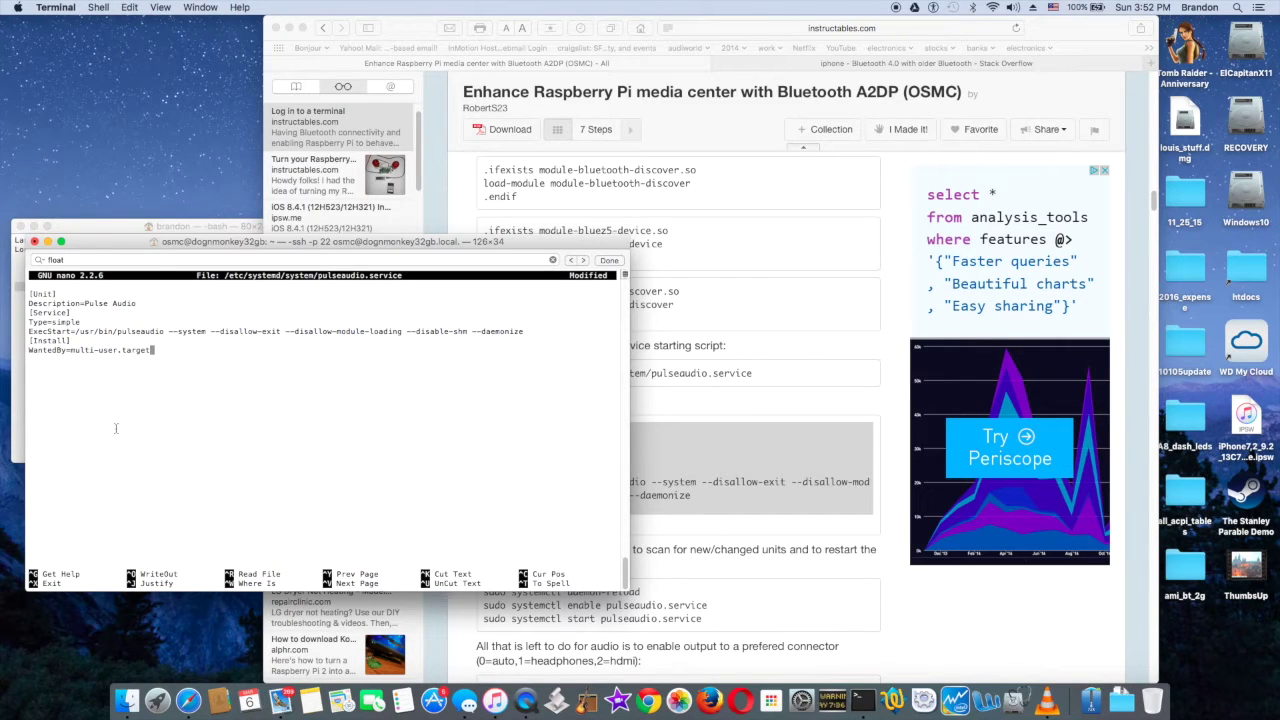
{"action": "key", "text": "ctrl+x"}
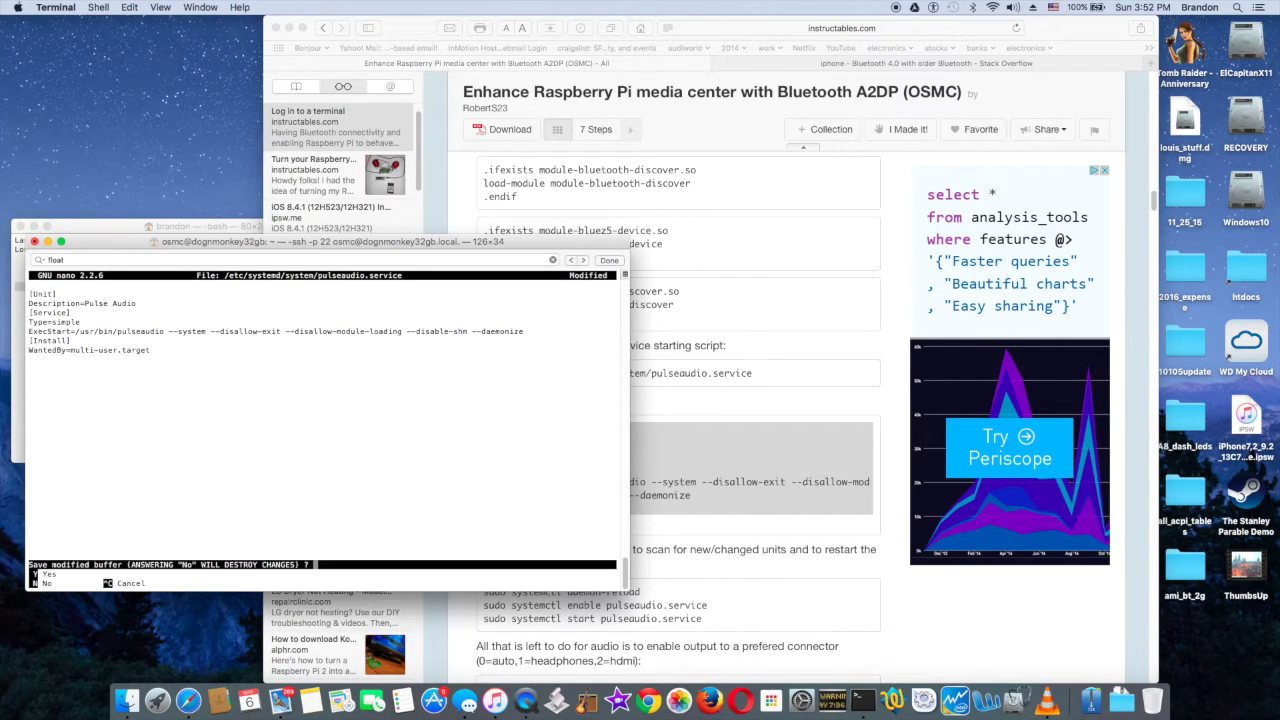
{"action": "key", "text": "y"}
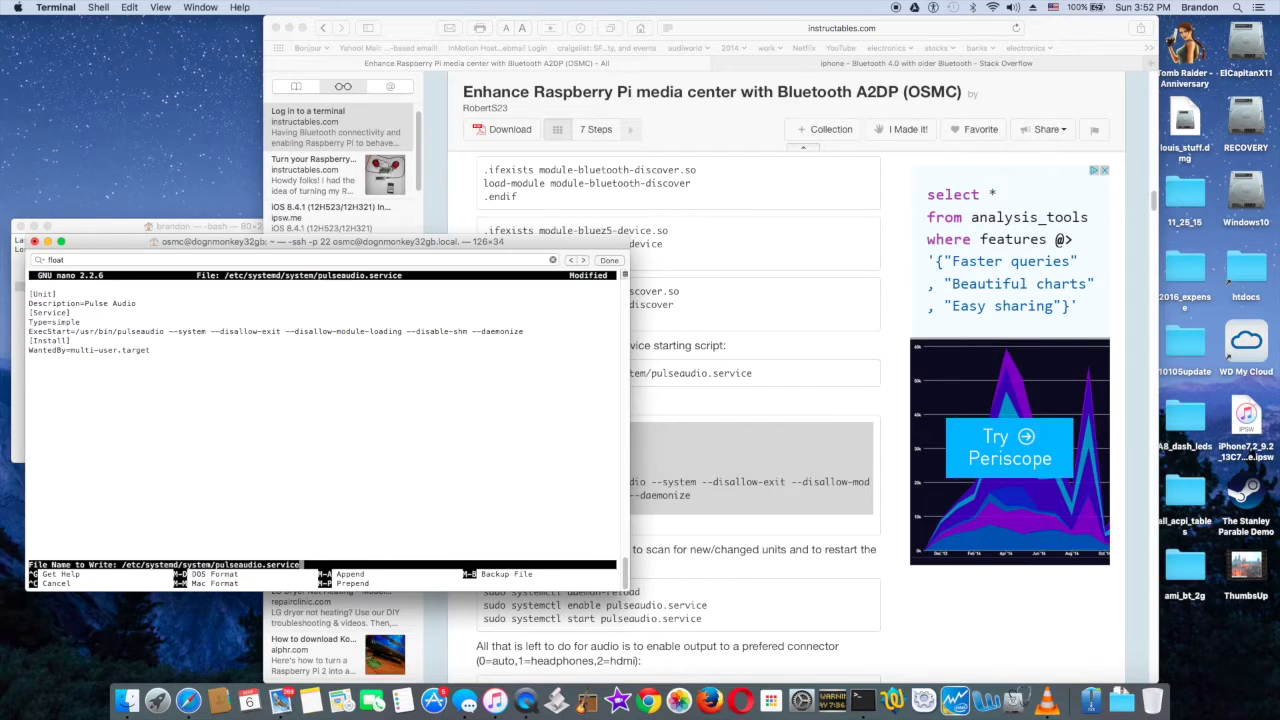
{"action": "key", "text": "Return"}
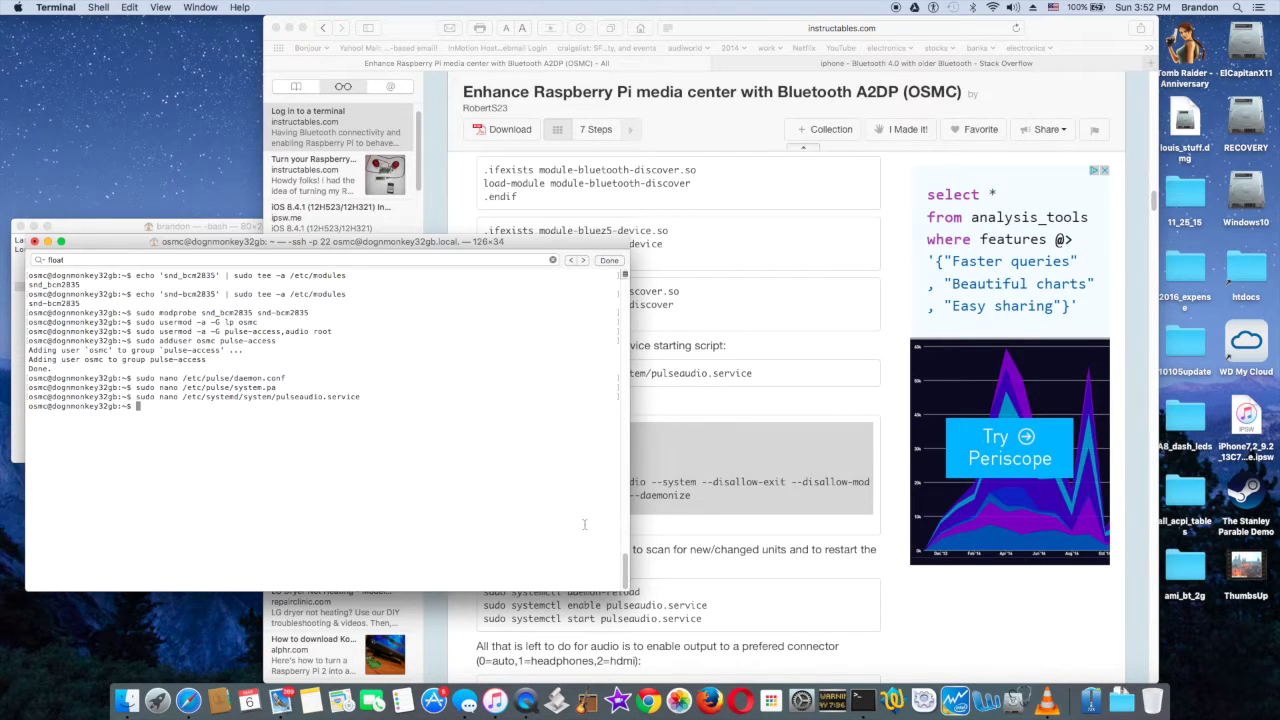
Step: Copy 'sudo systemctl daemon-reload' from the Safari guide and run it in Terminal
{"action": "left_click", "coordinate": [743, 574]}
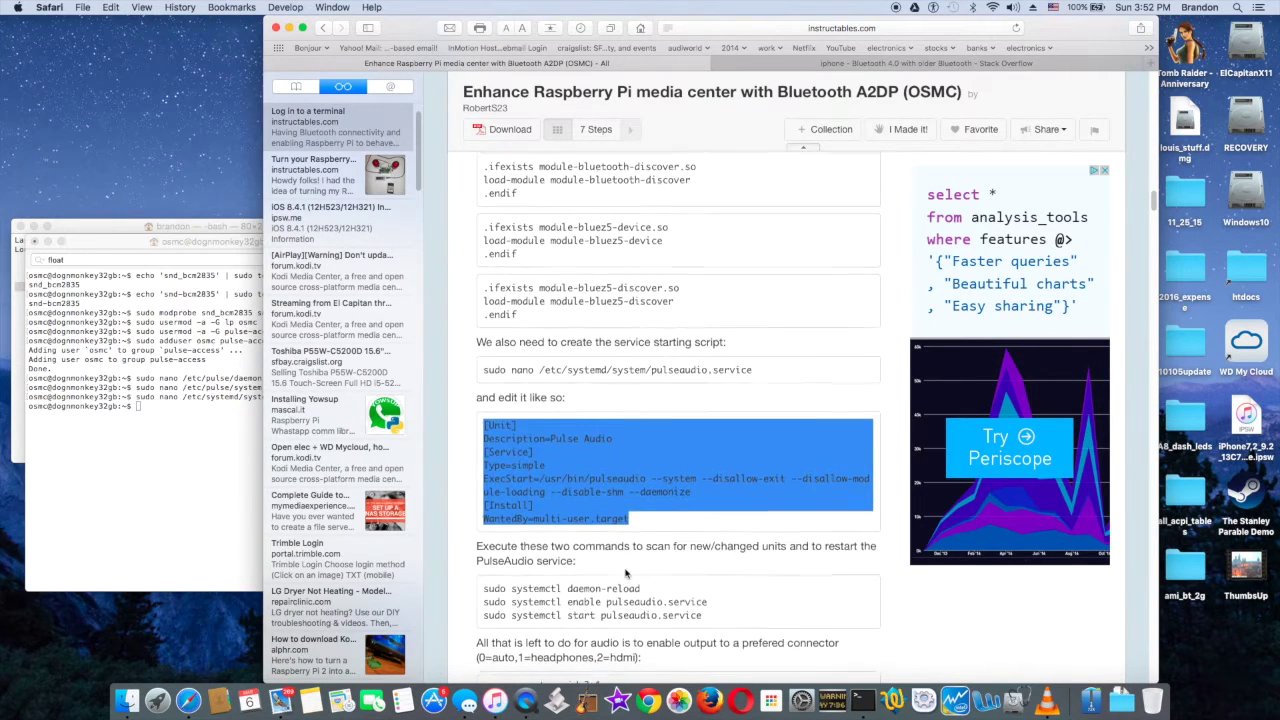
{"action": "scroll", "coordinate": [626, 573], "scroll_direction": "down", "scroll_amount": 1}
{"action": "left_click_drag", "start_coordinate": [485, 561], "coordinate": [649, 556]}
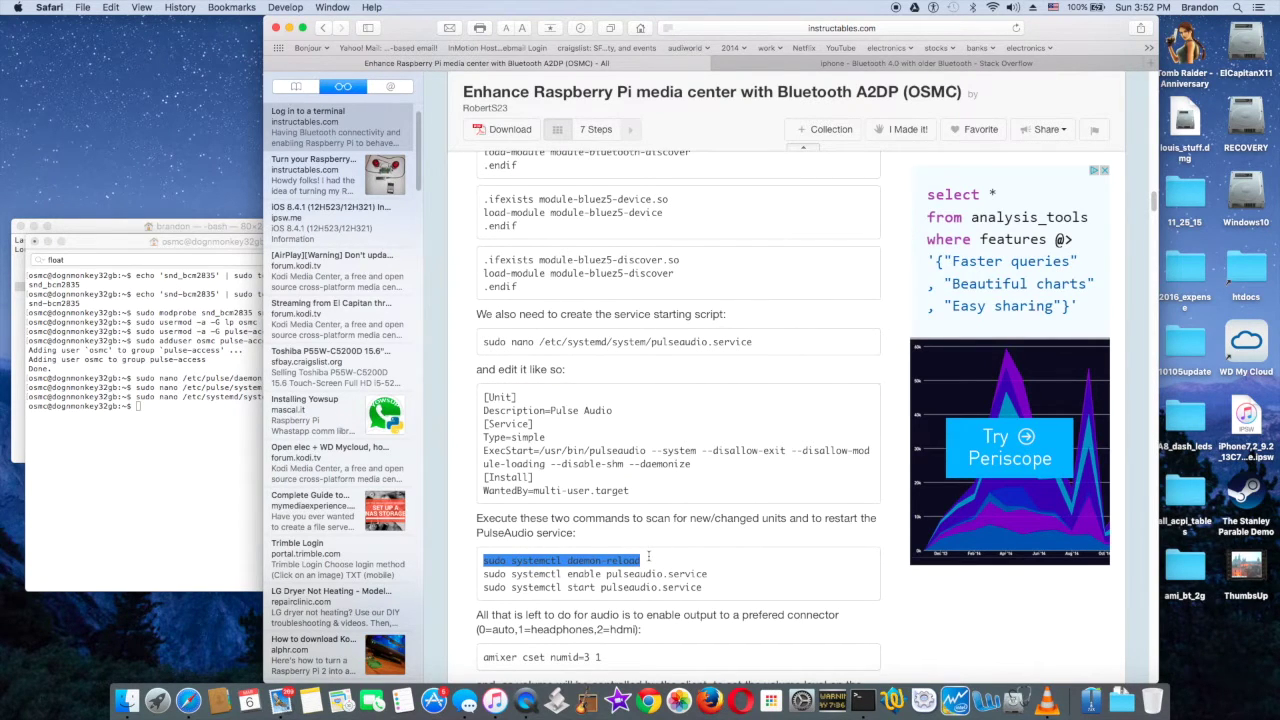
{"action": "key", "text": "super+c"}
{"action": "left_click", "coordinate": [156, 514]}
{"action": "key", "text": "super+v"}
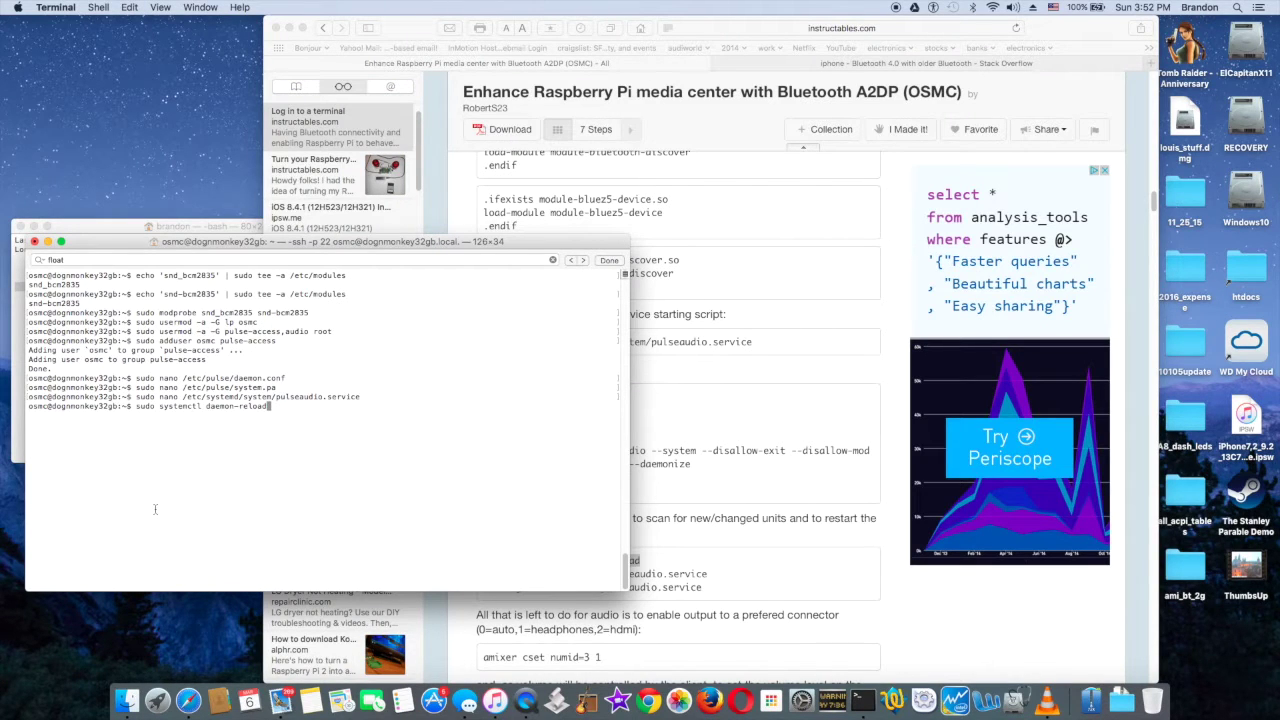
{"action": "key", "text": "Return"}
Step: Run 'sudo systemctl enable pulseaudio.service', then tile Terminal to the left half of the screen
{"action": "left_click", "coordinate": [667, 592]}
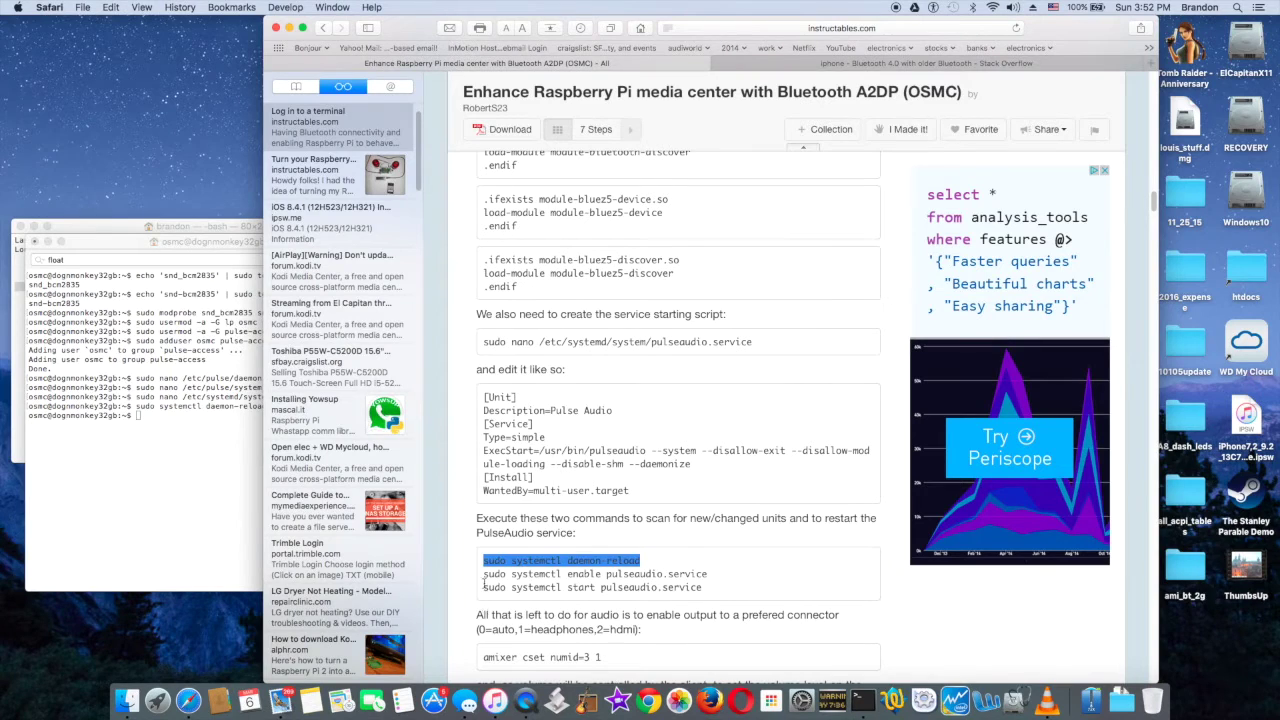
{"action": "left_click_drag", "start_coordinate": [485, 576], "coordinate": [710, 573]}
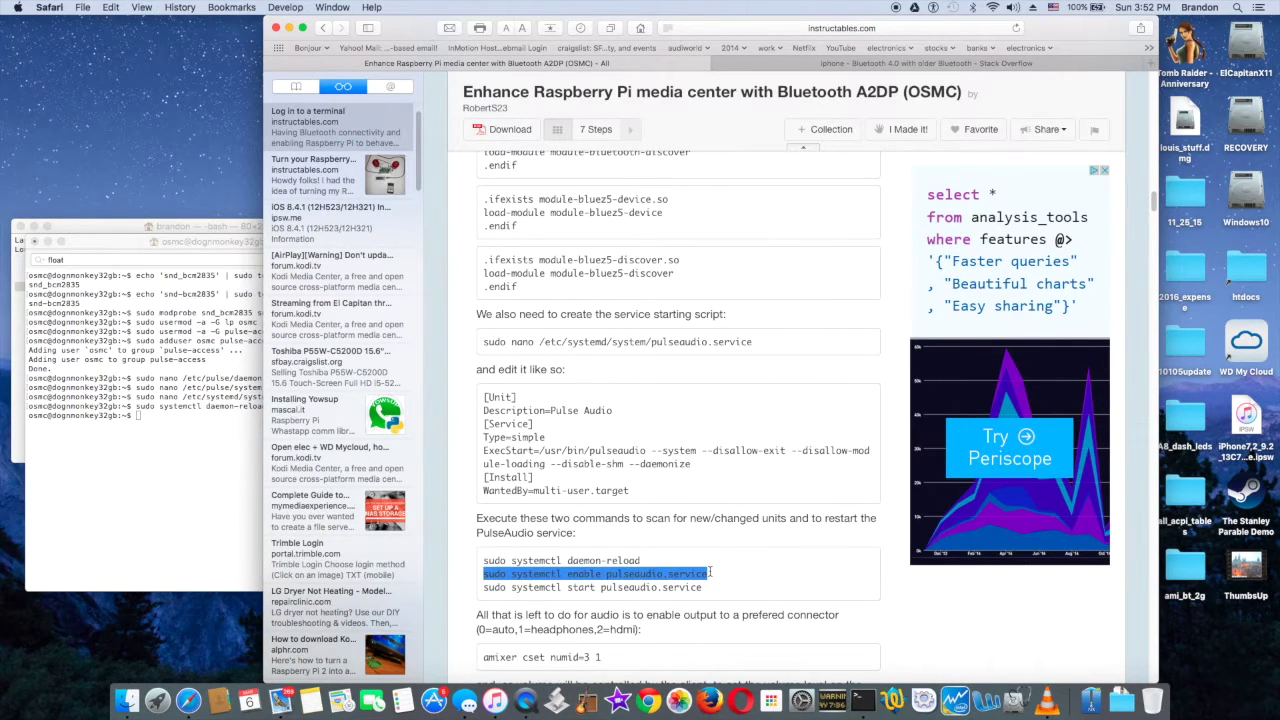
{"action": "left_click", "coordinate": [196, 457]}
{"action": "key", "text": "super+v"}
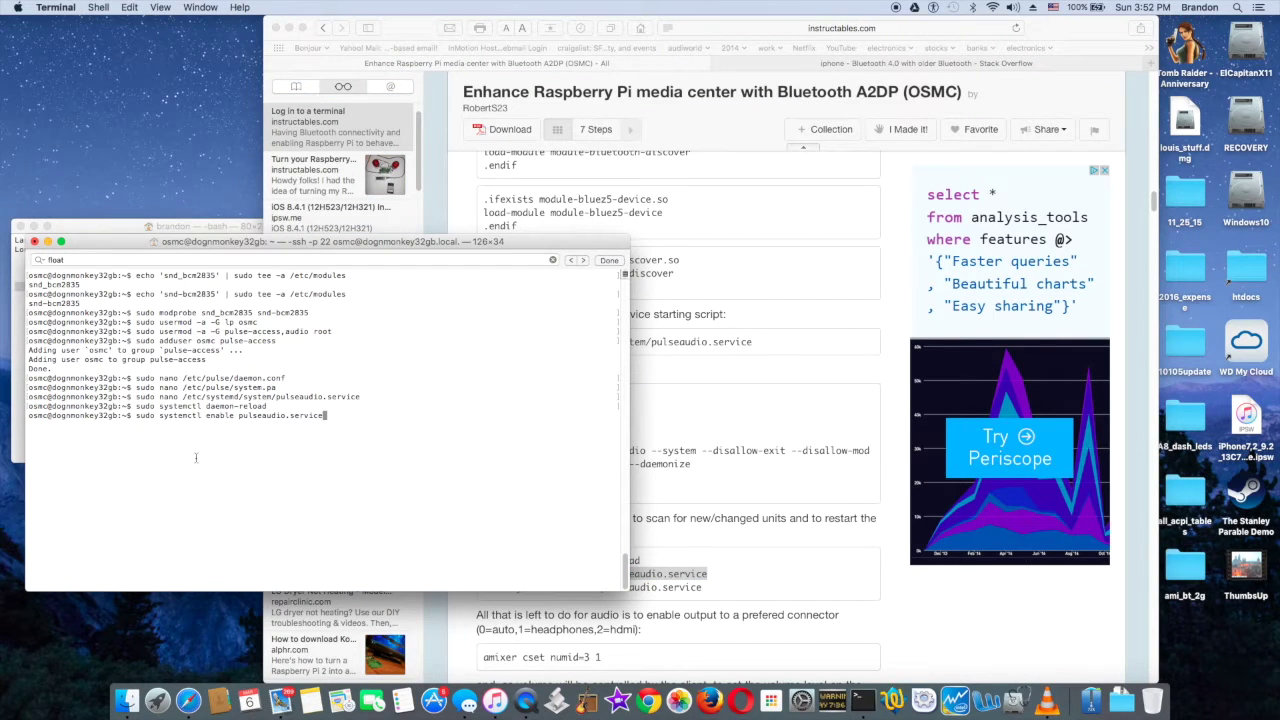
{"action": "key", "text": "Return"}
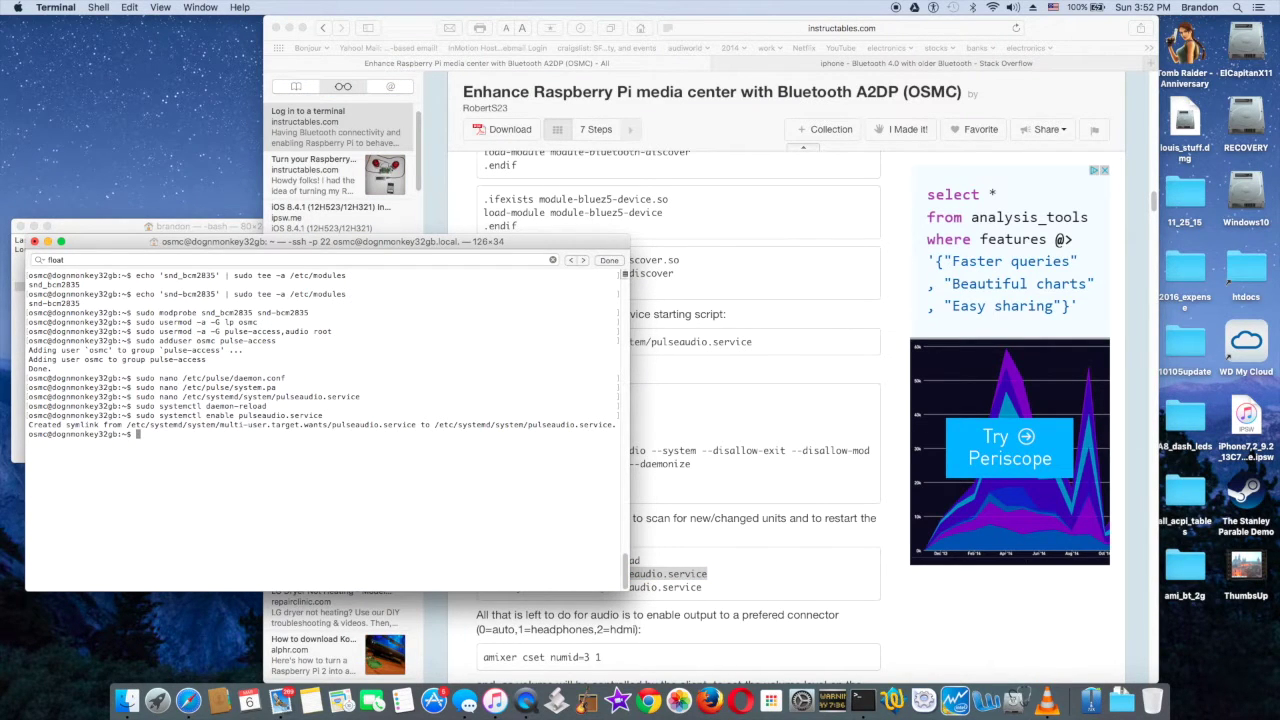
{"action": "left_click", "coordinate": [61, 242]}
{"action": "left_click_drag", "start_coordinate": [61, 242], "coordinate": [49, 226]}
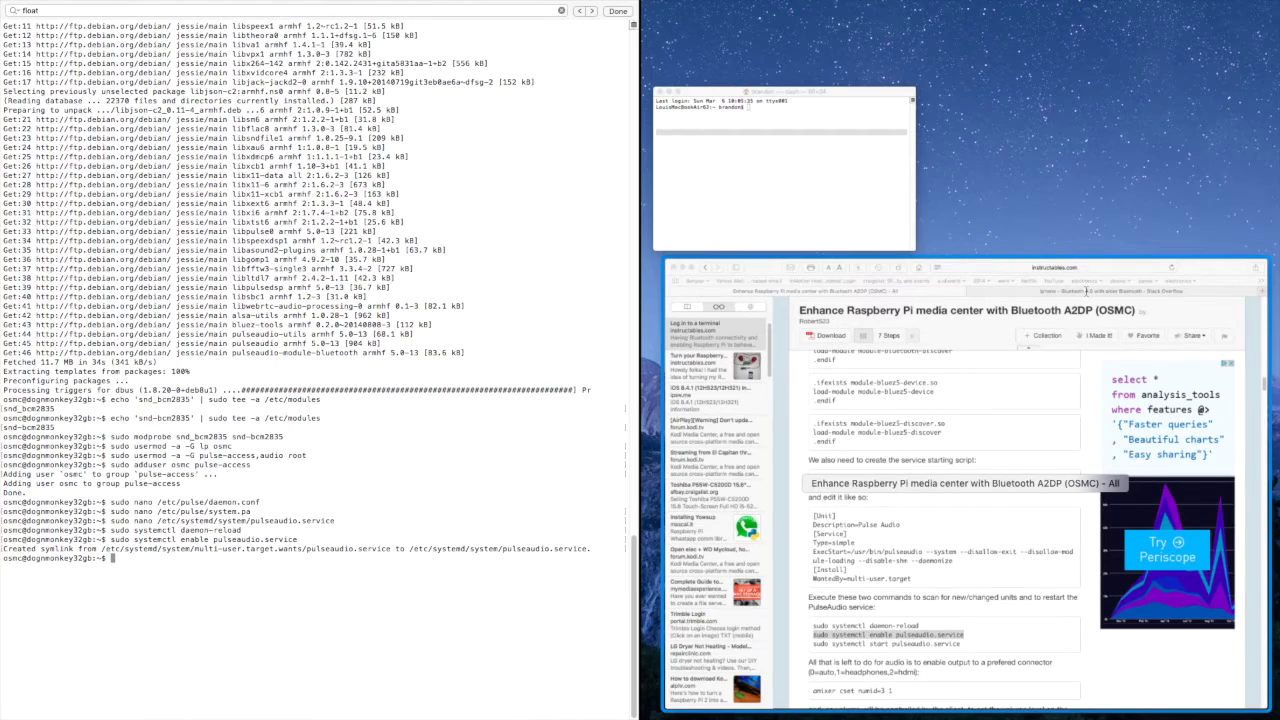
Step: With Safari in the right half, run 'sudo systemctl start pulseaudio.service' in Terminal
{"action": "left_click", "coordinate": [1077, 651]}
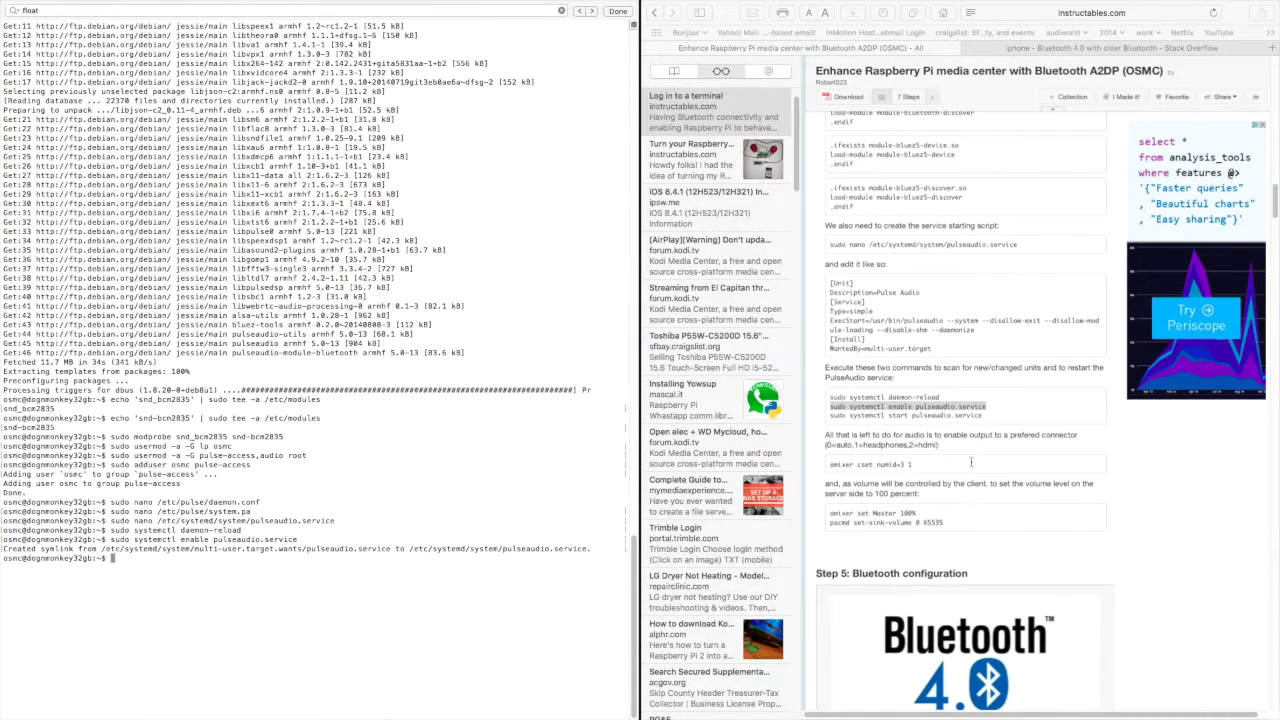
{"action": "left_click", "coordinate": [831, 416]}
{"action": "left_click_drag", "start_coordinate": [831, 416], "coordinate": [986, 418]}
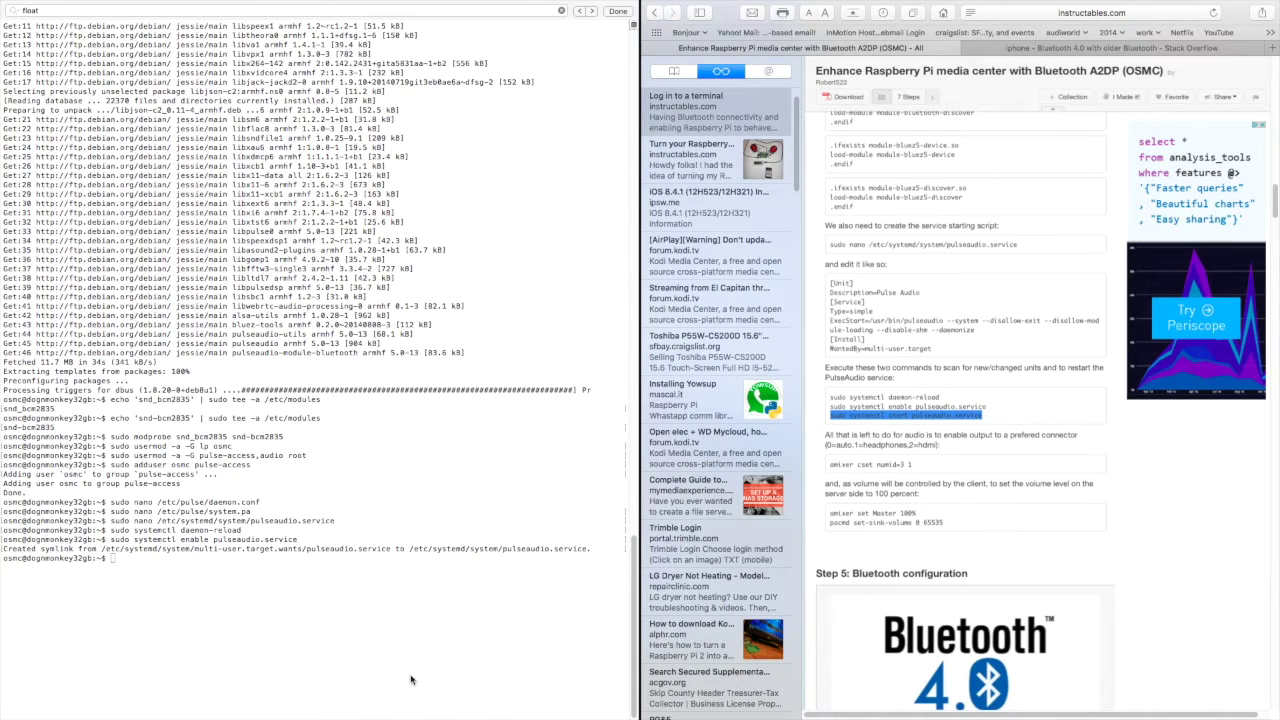
{"action": "left_click", "coordinate": [364, 616]}
{"action": "key", "text": "super+v"}
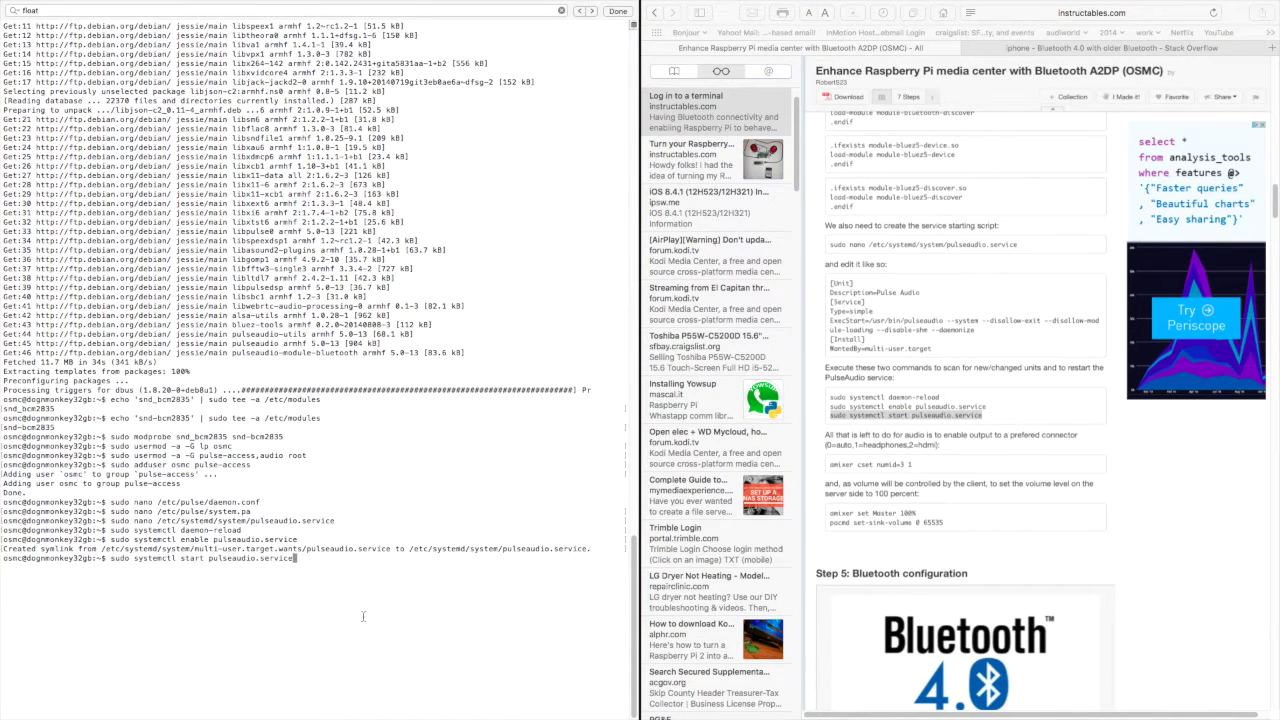
{"action": "key", "text": "Return"}
{"action": "left_click", "coordinate": [837, 470]}
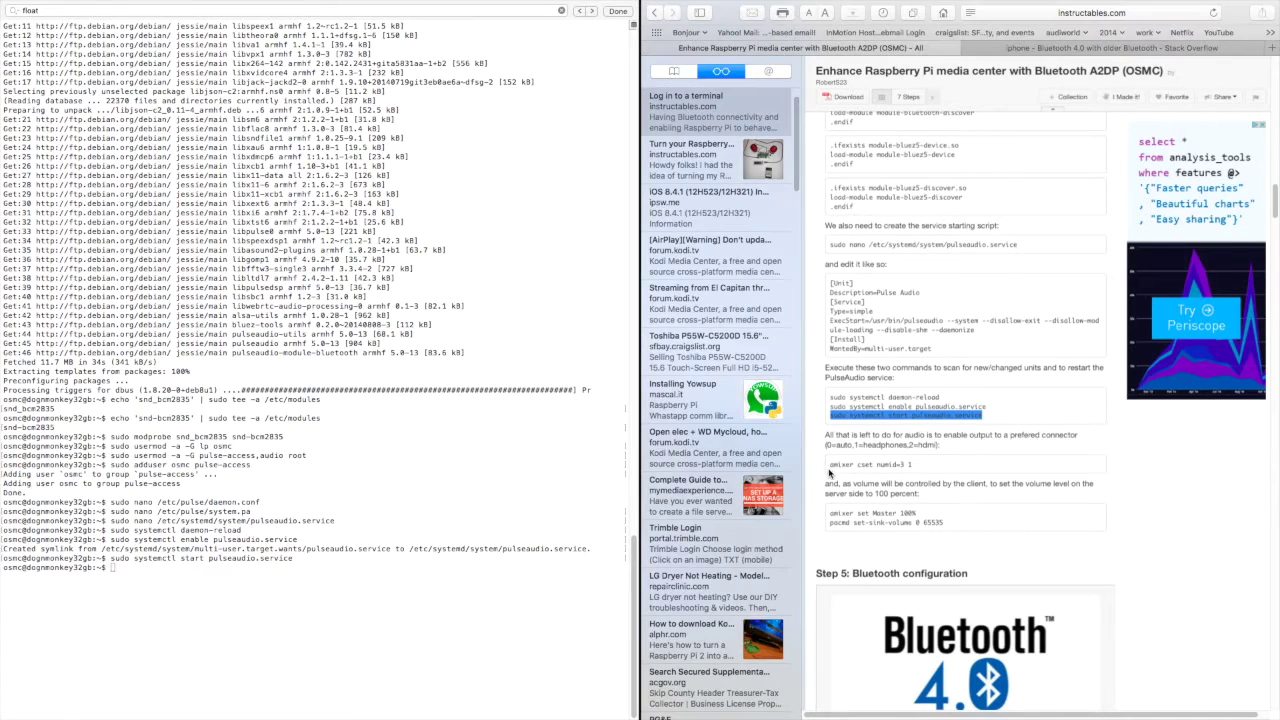
{"action": "left_click", "coordinate": [829, 470]}
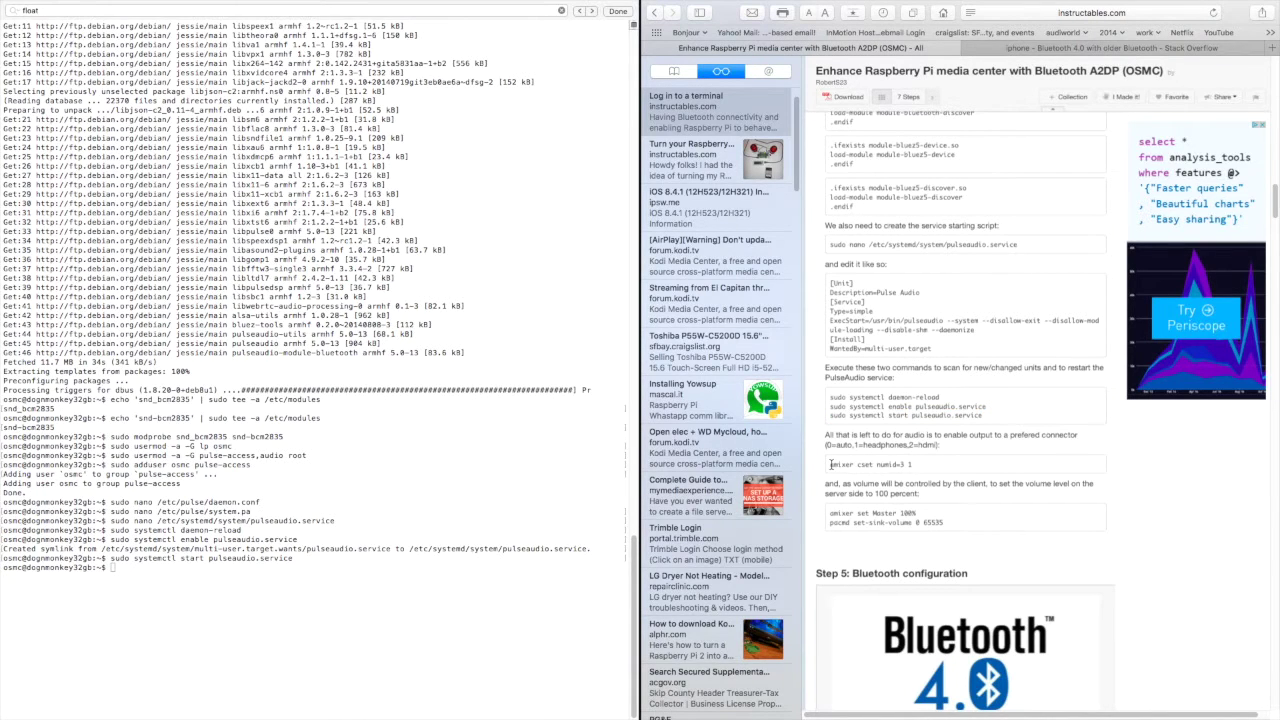
Step: Route the Pi's audio to the headphone output with 'amixer cset numid=3 1'
{"action": "left_click_drag", "start_coordinate": [829, 464], "coordinate": [912, 467]}
{"action": "key", "text": "super+c"}
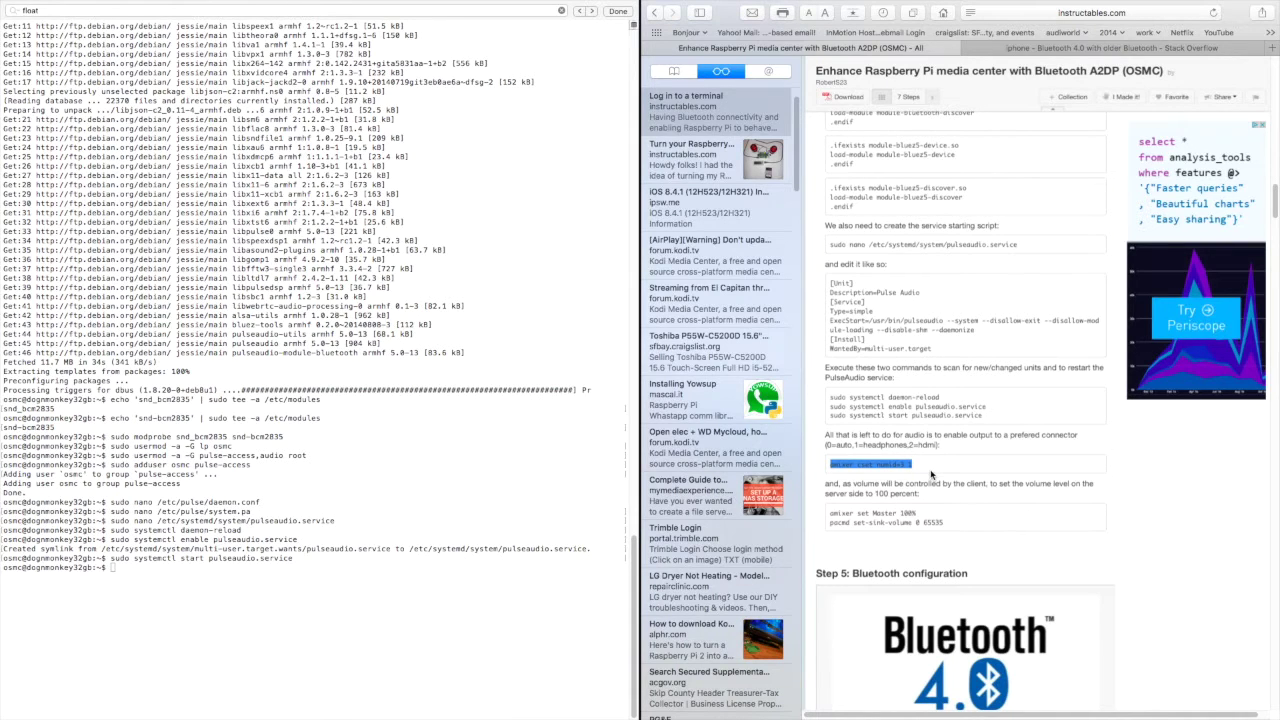
{"action": "left_click", "coordinate": [465, 582]}
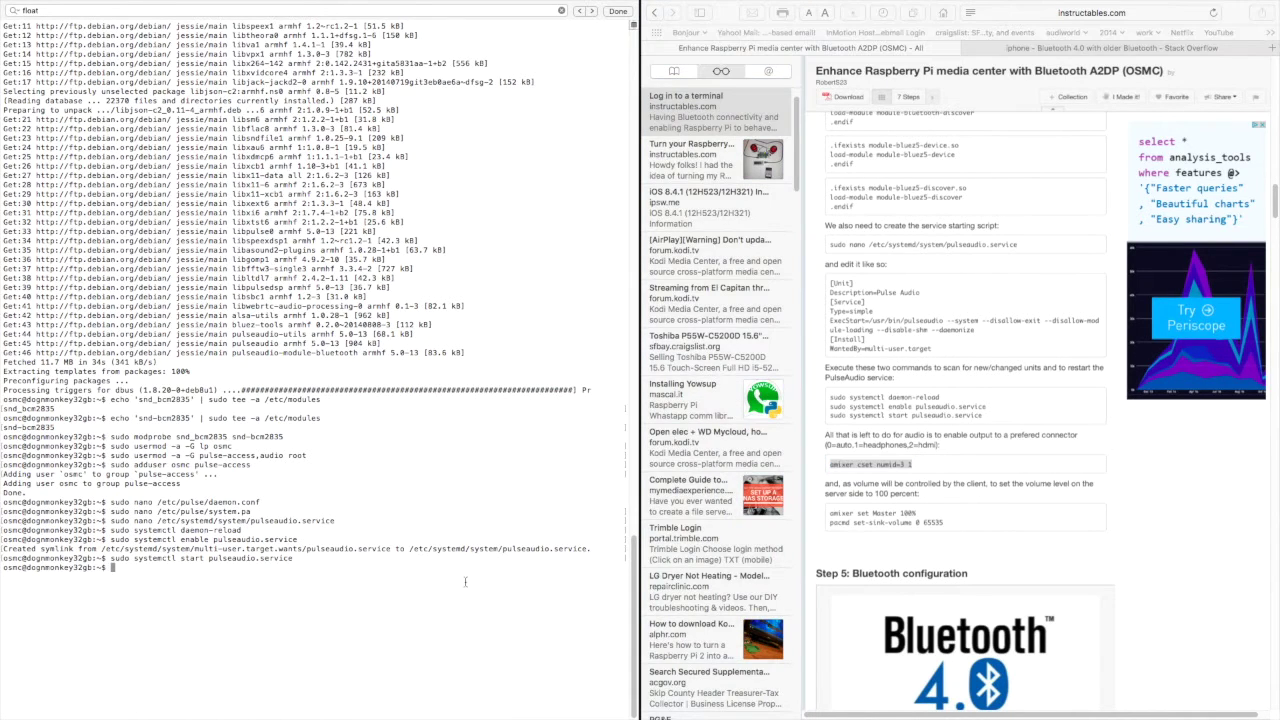
{"action": "key", "text": "super+v"}
{"action": "key", "text": "Return"}
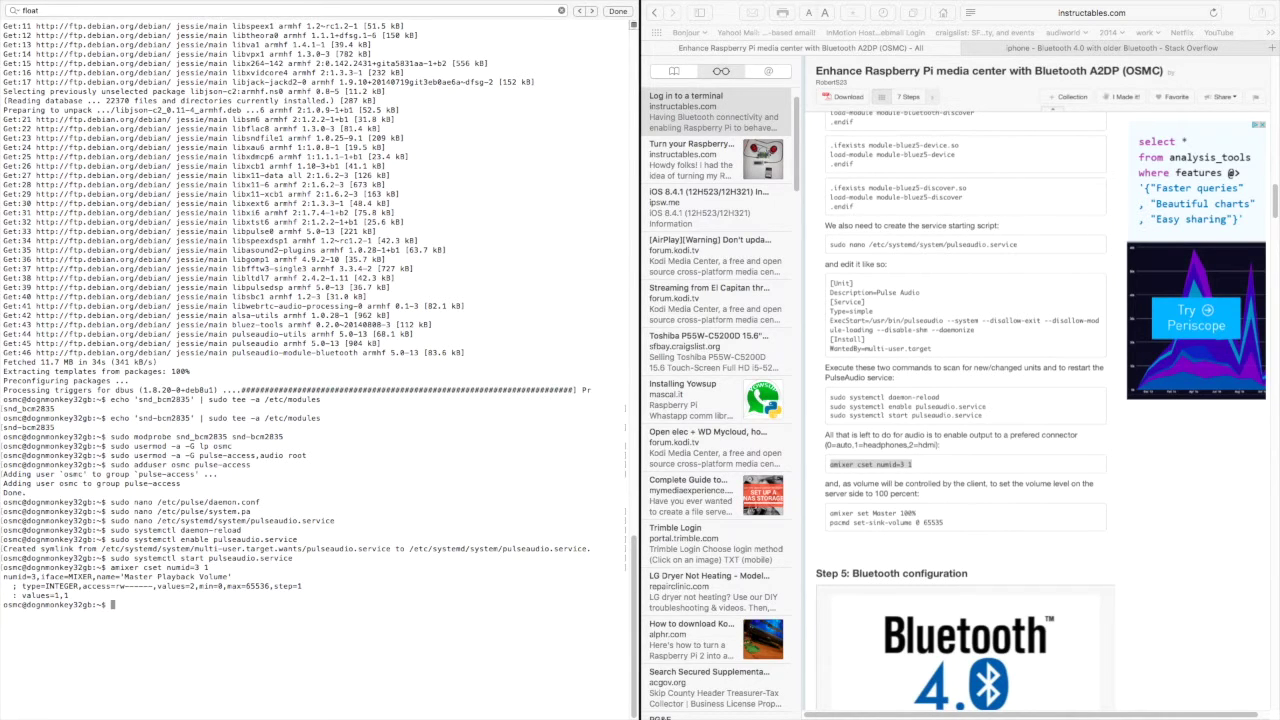
Step: Set Master volume to 100% and the PulseAudio sink volume to 65535 with amixer and pacmd
{"action": "left_click", "coordinate": [829, 516]}
{"action": "left_click_drag", "start_coordinate": [830, 513], "coordinate": [924, 513]}
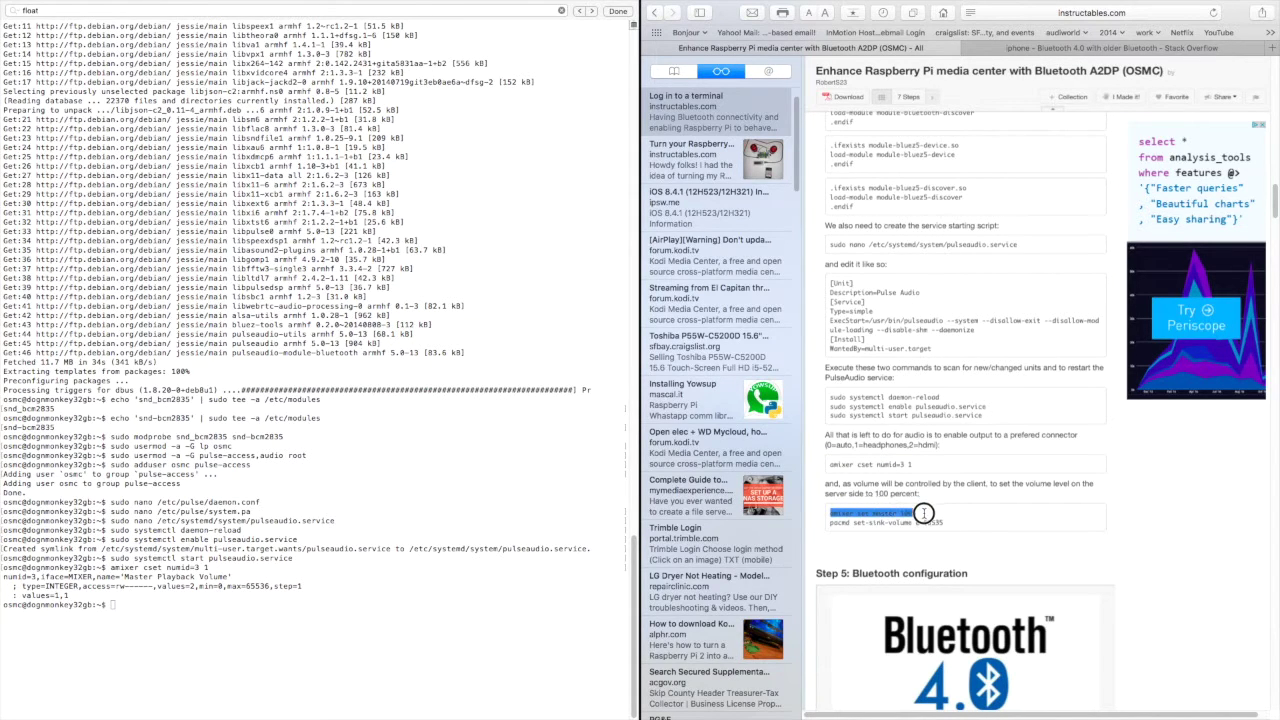
{"action": "left_click", "coordinate": [500, 611]}
{"action": "type", "text": "amixer set Master 100%"}
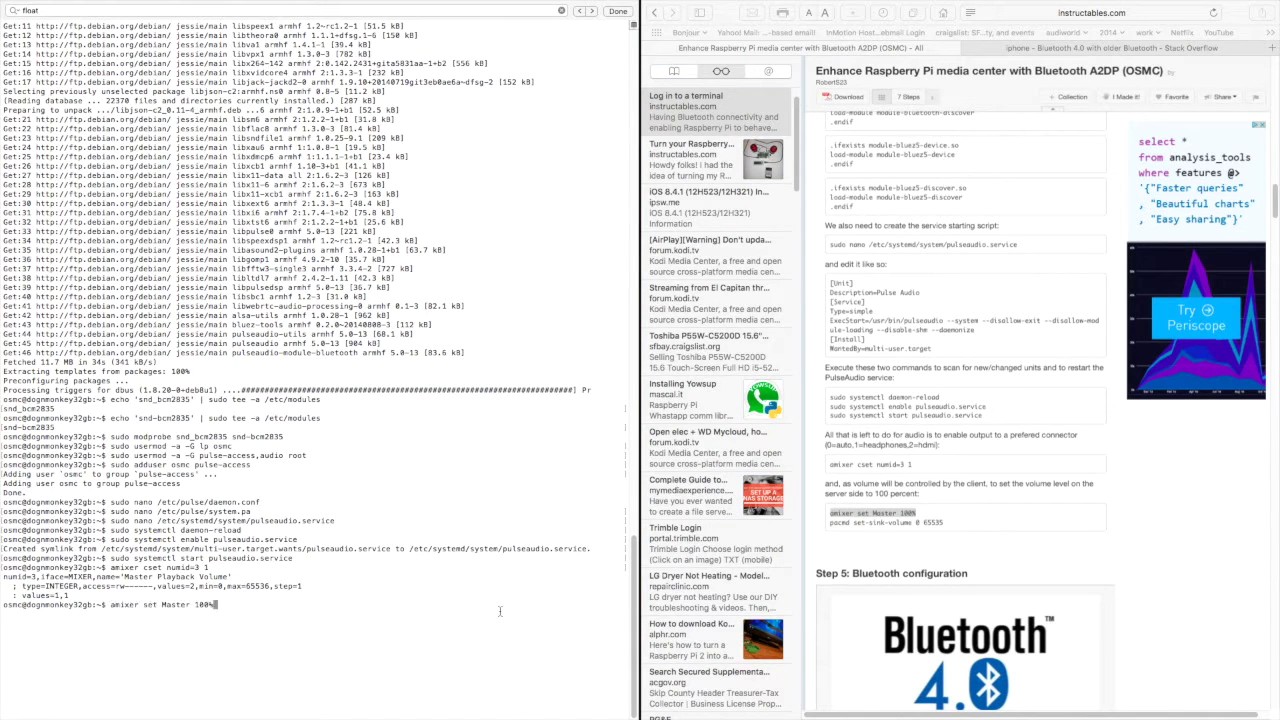
{"action": "key", "text": "Return"}
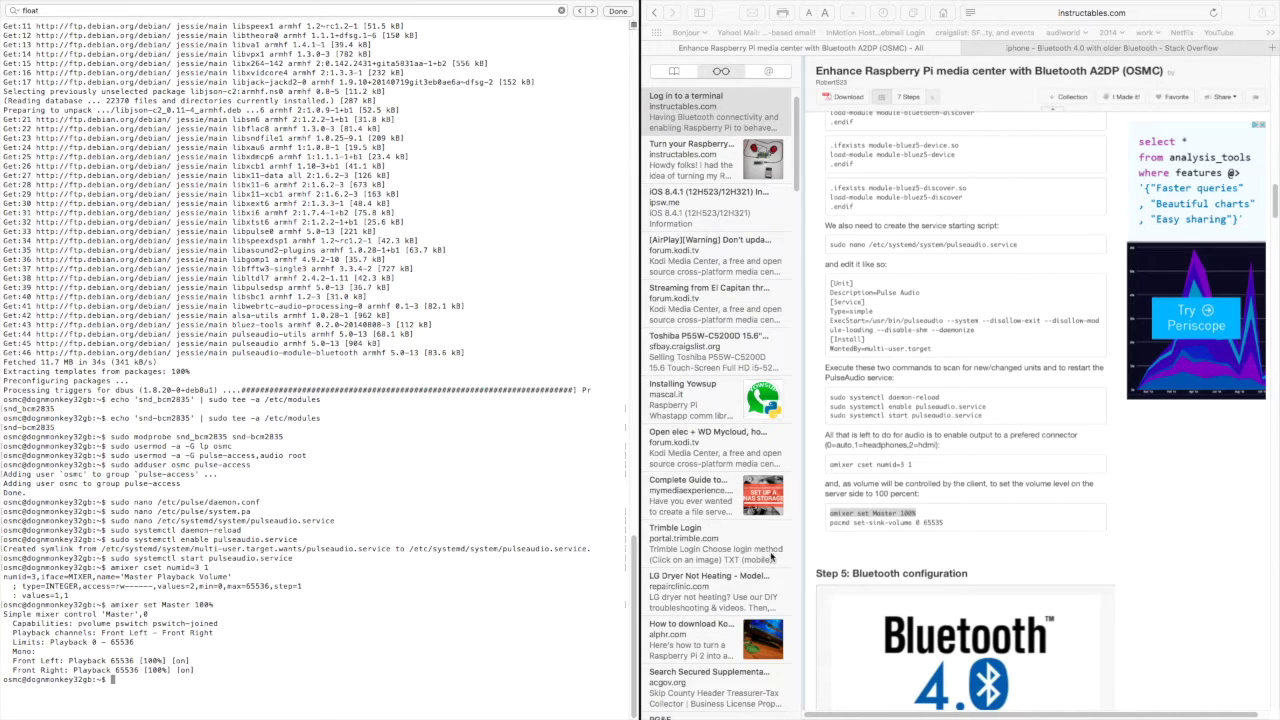
{"action": "left_click", "coordinate": [828, 522]}
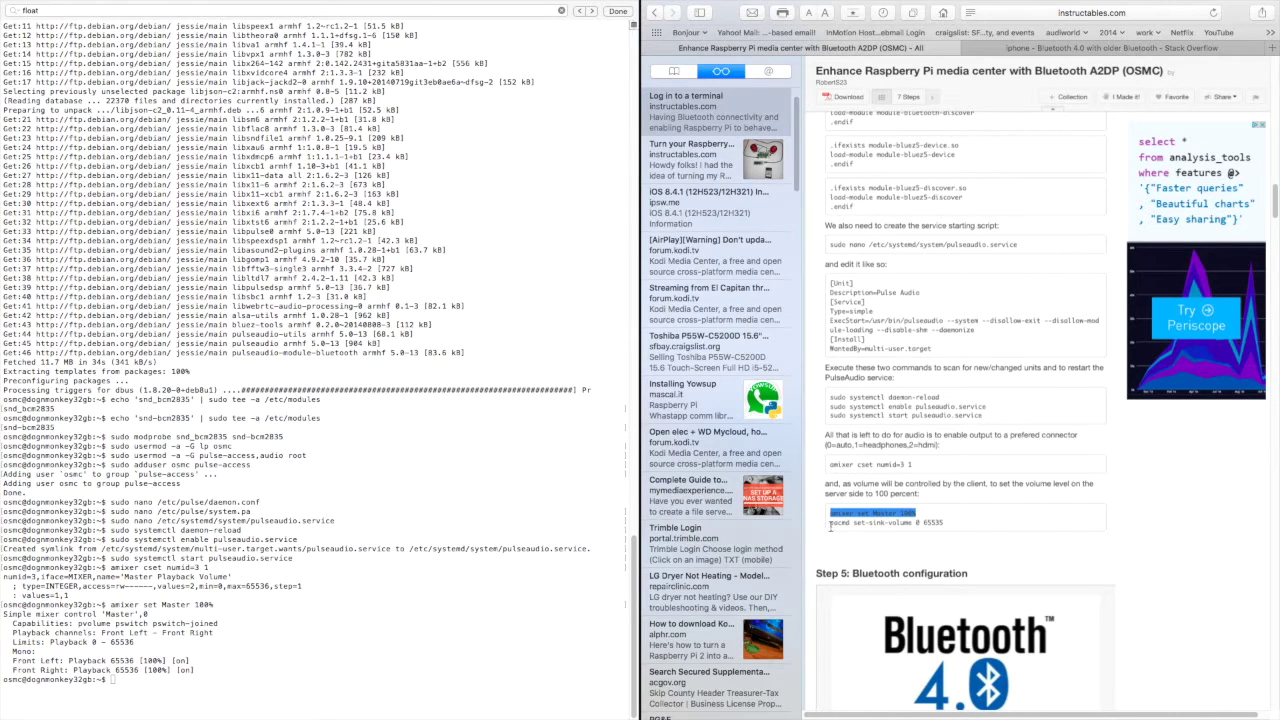
{"action": "left_click_drag", "start_coordinate": [828, 522], "coordinate": [948, 522]}
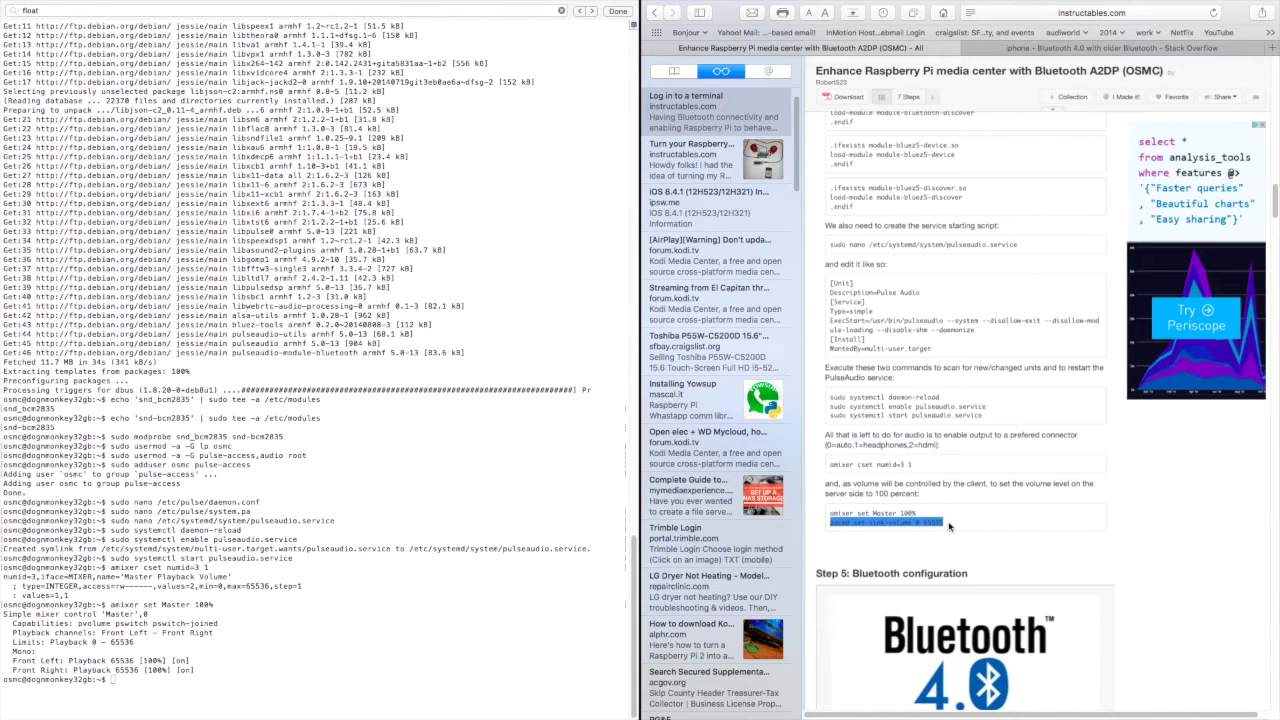
{"action": "left_click", "coordinate": [482, 644]}
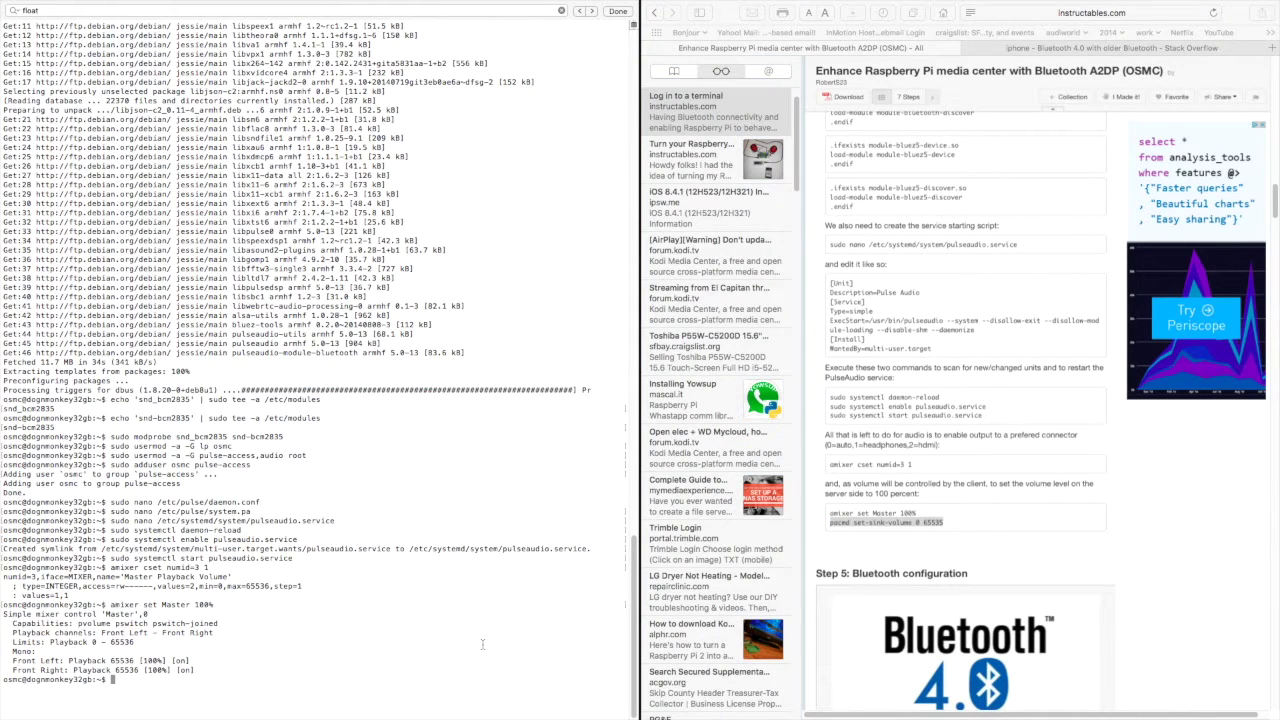
{"action": "type", "text": "pacmd set-sink-volume 0 65535"}
{"action": "key", "text": "Return"}
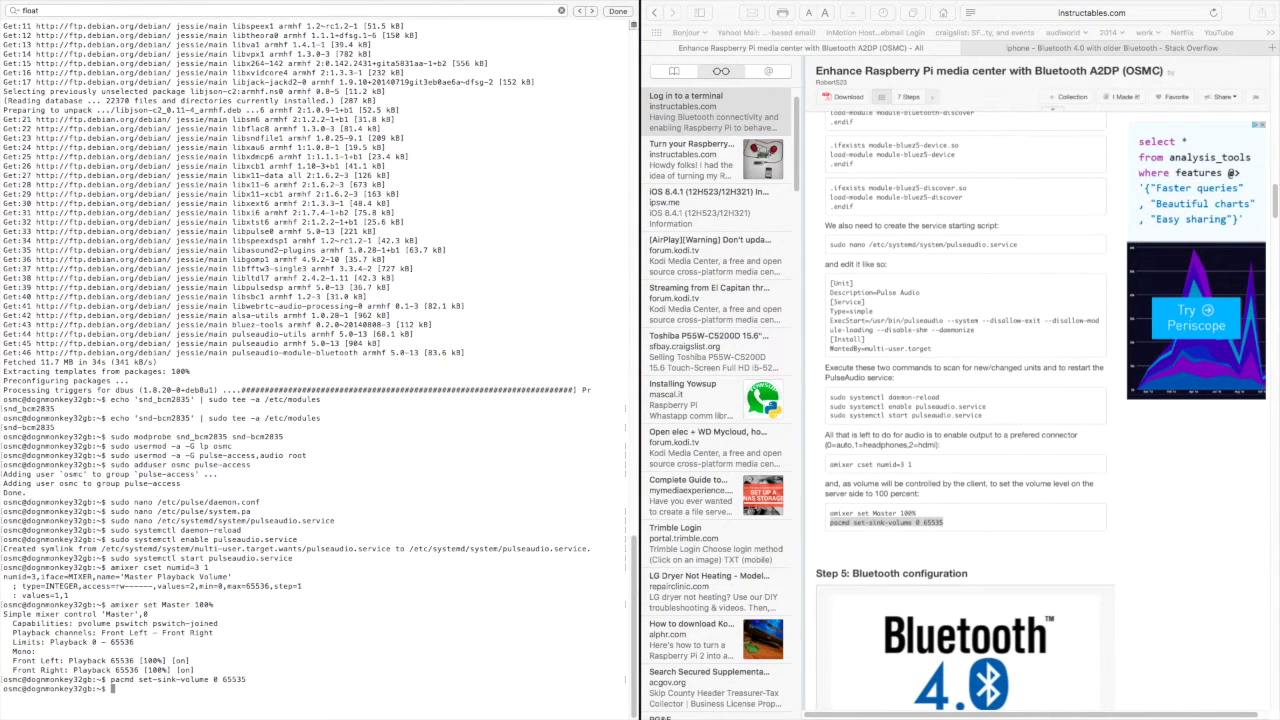
{"action": "scroll", "coordinate": [880, 640], "scroll_direction": "down", "scroll_amount": 1}
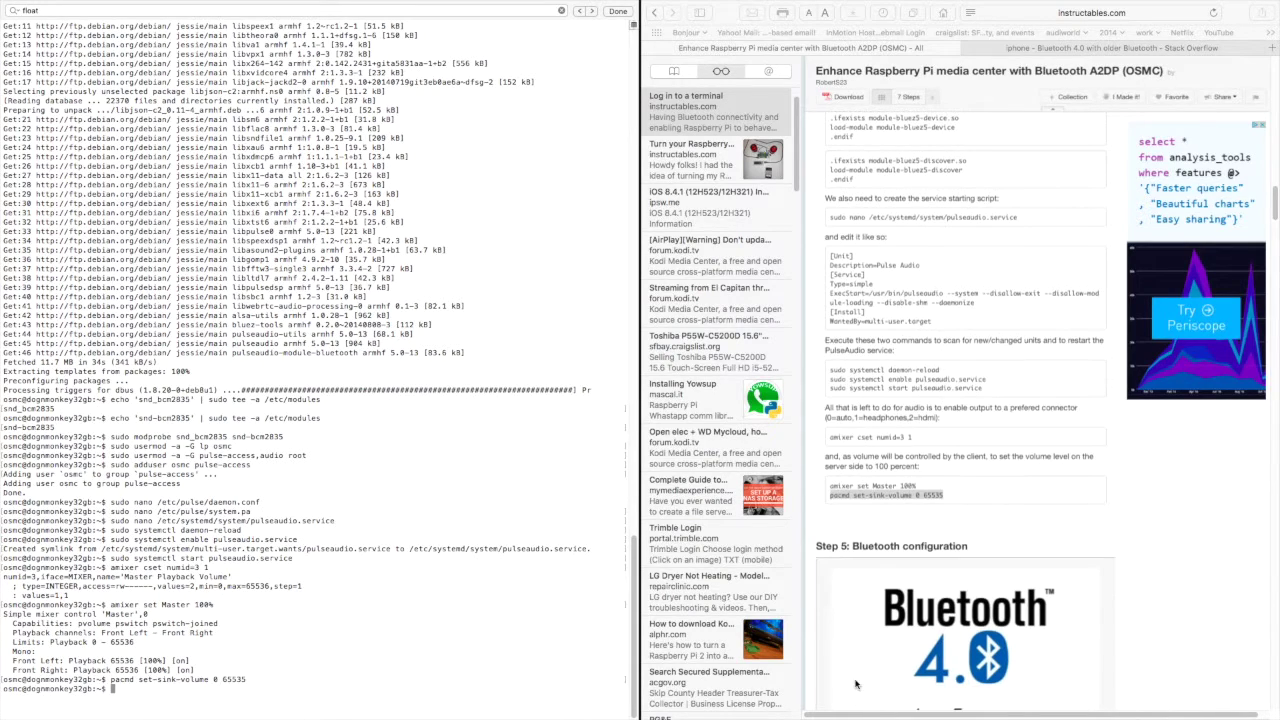
Step: Copy 'sudo nano /etc/bluetooth/main.conf' from the tutorial, ready for the Terminal prompt
{"action": "mouse_move", "coordinate": [797, 714]}
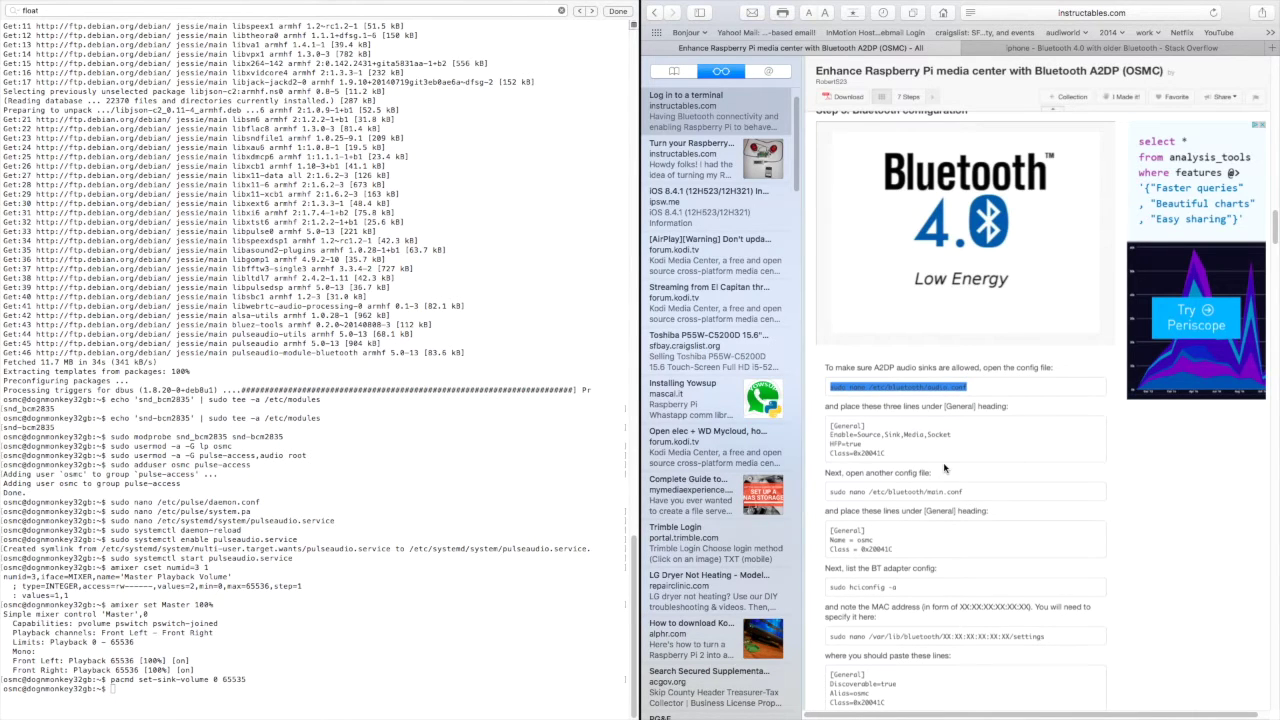
{"action": "left_click", "coordinate": [829, 492]}
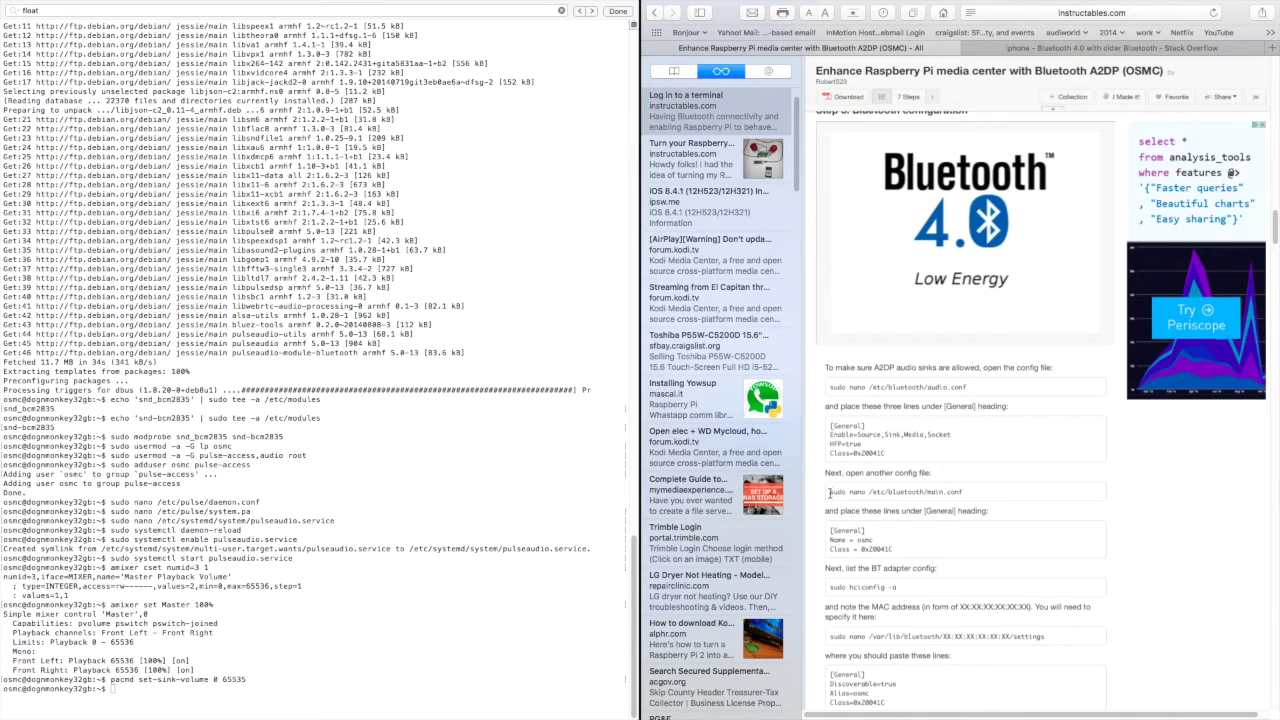
{"action": "left_click_drag", "start_coordinate": [829, 492], "coordinate": [977, 490]}
{"action": "key", "text": "super+c"}
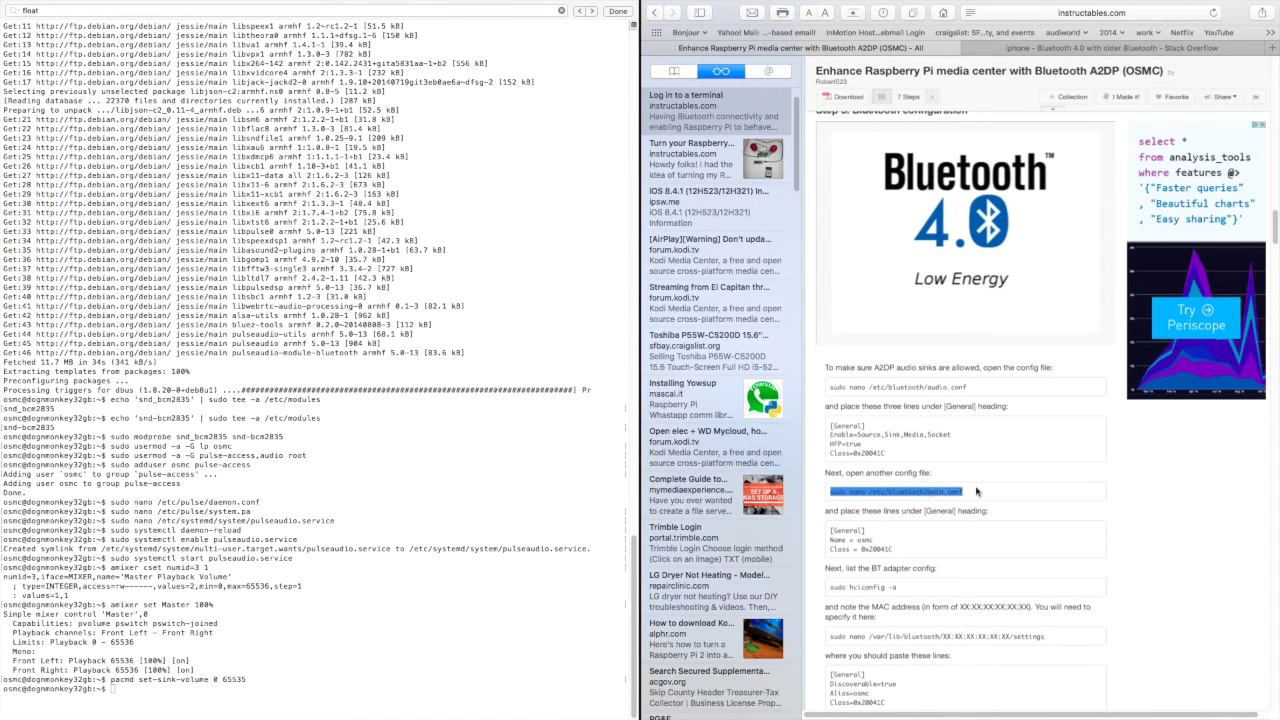
{"action": "left_click", "coordinate": [295, 690]}
Step: Open /etc/bluetooth/main.conf in nano and insert the Enable, HFP and Class lines under [General]
{"action": "key", "text": "super+v"}
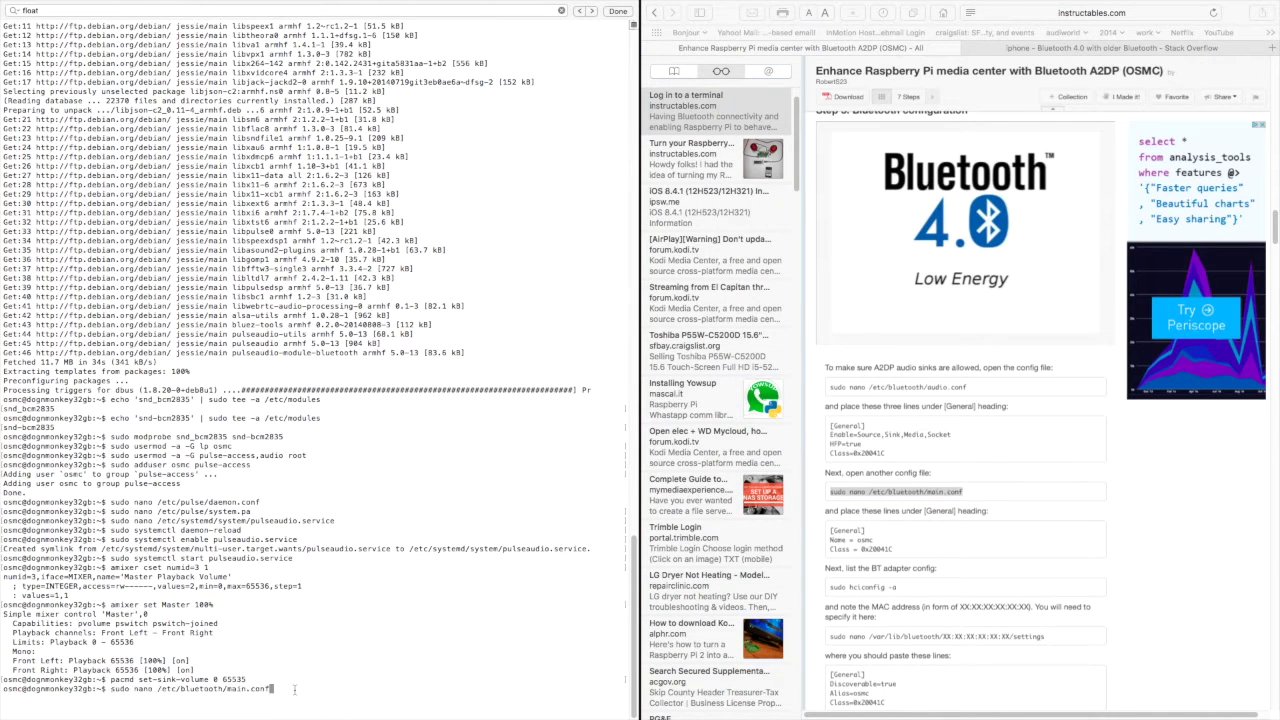
{"action": "key", "text": "Return"}
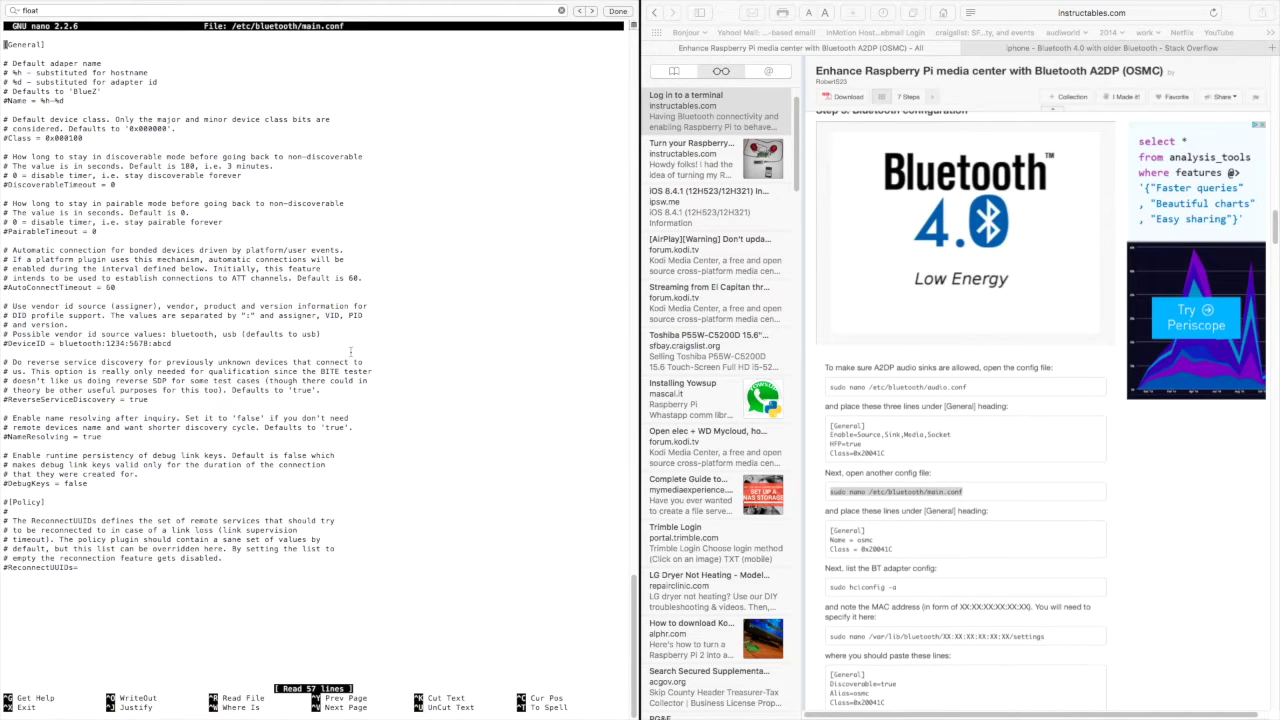
{"action": "key", "text": "Down"}
{"action": "left_click", "coordinate": [831, 437]}
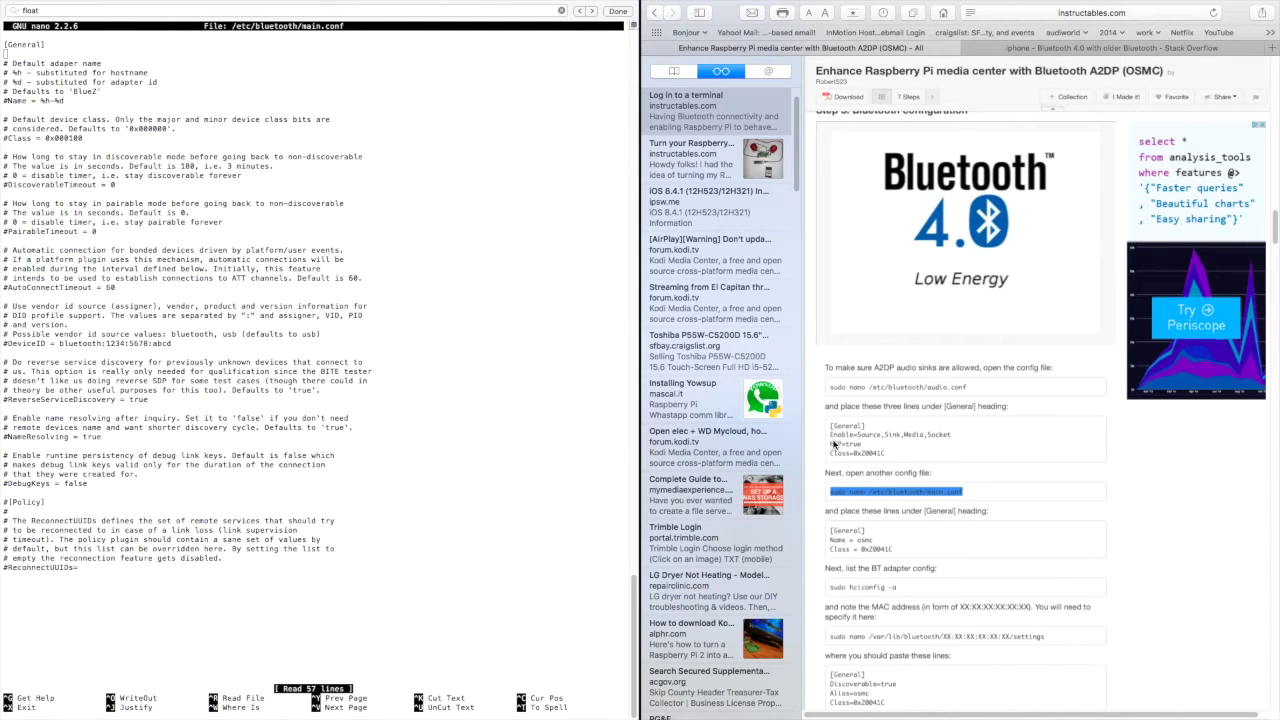
{"action": "left_click_drag", "start_coordinate": [831, 437], "coordinate": [897, 452]}
{"action": "key", "text": "super+c"}
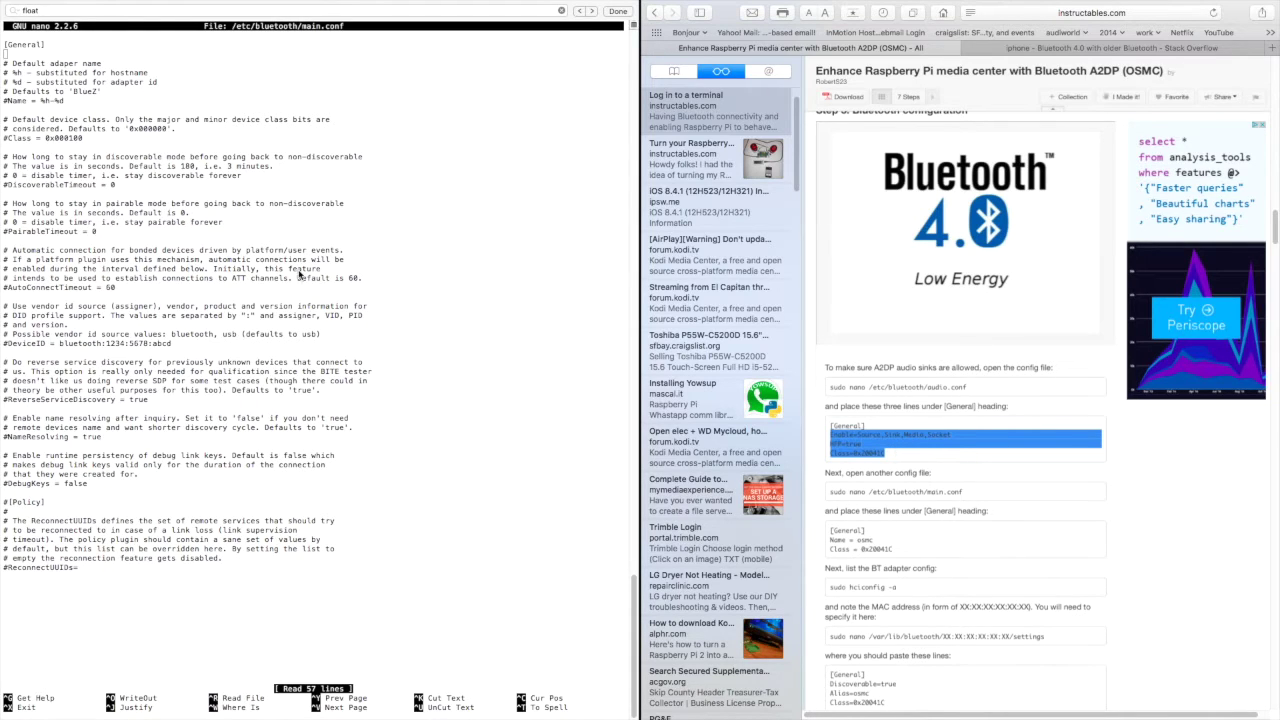
{"action": "left_click", "coordinate": [83, 52]}
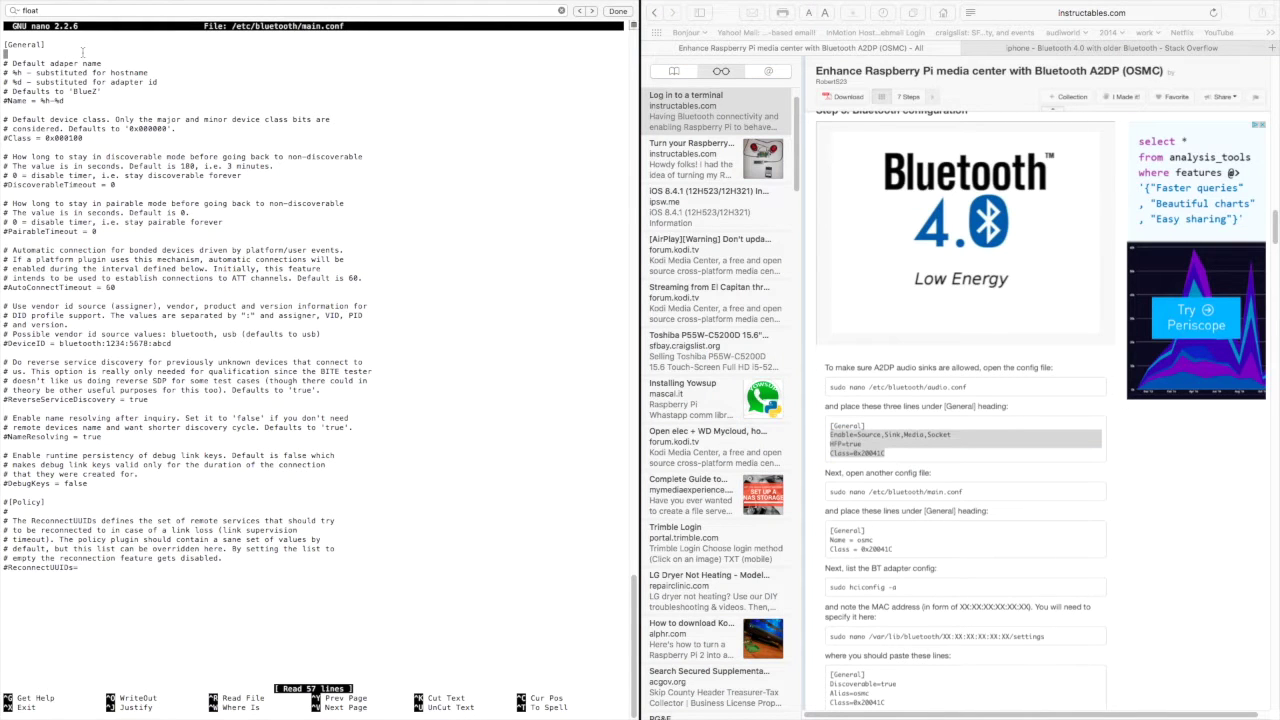
{"action": "key", "text": "super+v"}
{"action": "key", "text": "Return"}
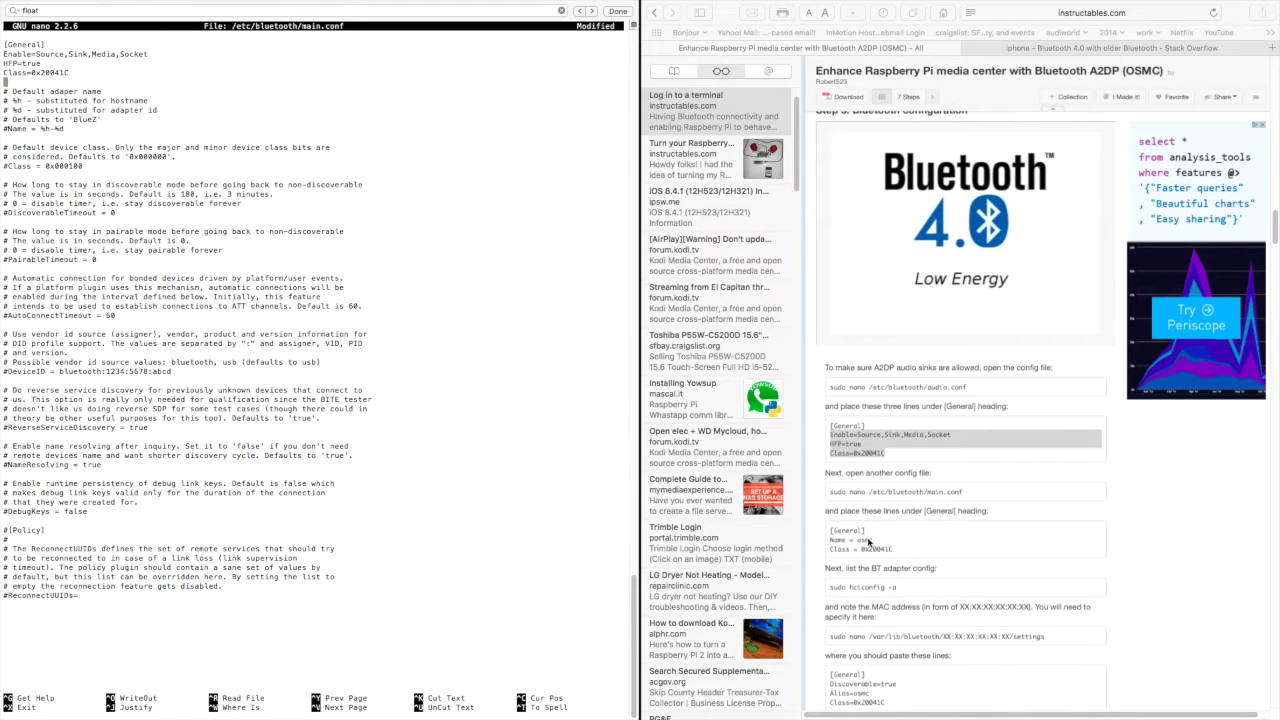
Step: Add 'Name = osmc' below the Class setting and save main.conf
{"action": "left_click", "coordinate": [832, 541]}
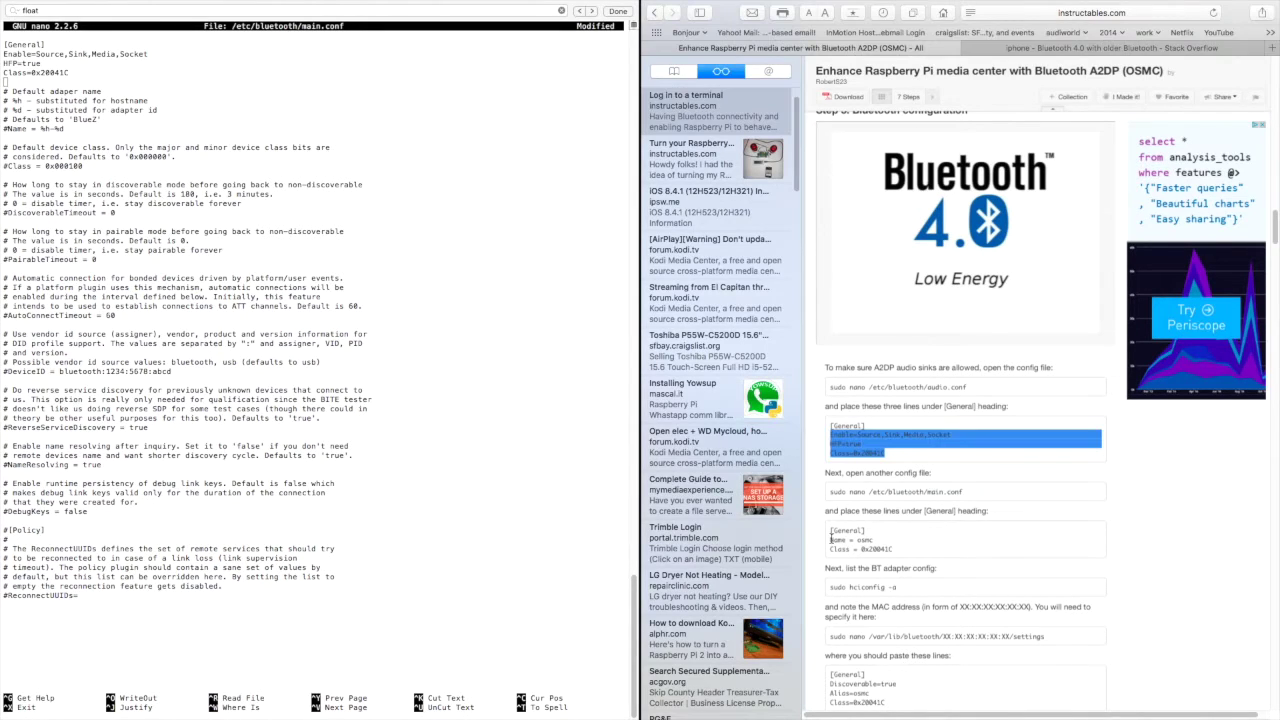
{"action": "mouse_move", "coordinate": [830, 533]}
{"action": "left_mouse_down"}
{"action": "mouse_move", "coordinate": [851, 540]}
{"action": "mouse_move", "coordinate": [831, 537]}
{"action": "left_mouse_up"}
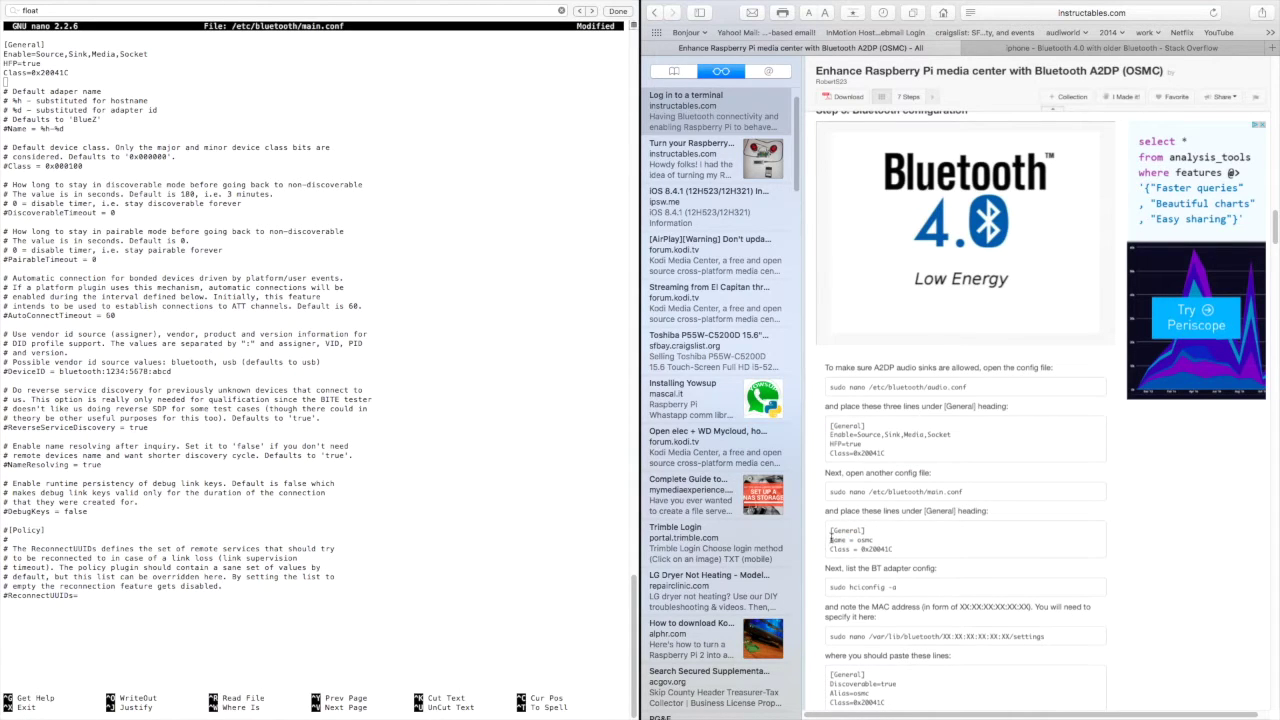
{"action": "left_click", "coordinate": [845, 537]}
{"action": "left_click_drag", "start_coordinate": [845, 537], "coordinate": [886, 537]}
{"action": "left_click_drag", "start_coordinate": [831, 539], "coordinate": [879, 540]}
{"action": "key", "text": "super+c"}
{"action": "left_click", "coordinate": [68, 78]}
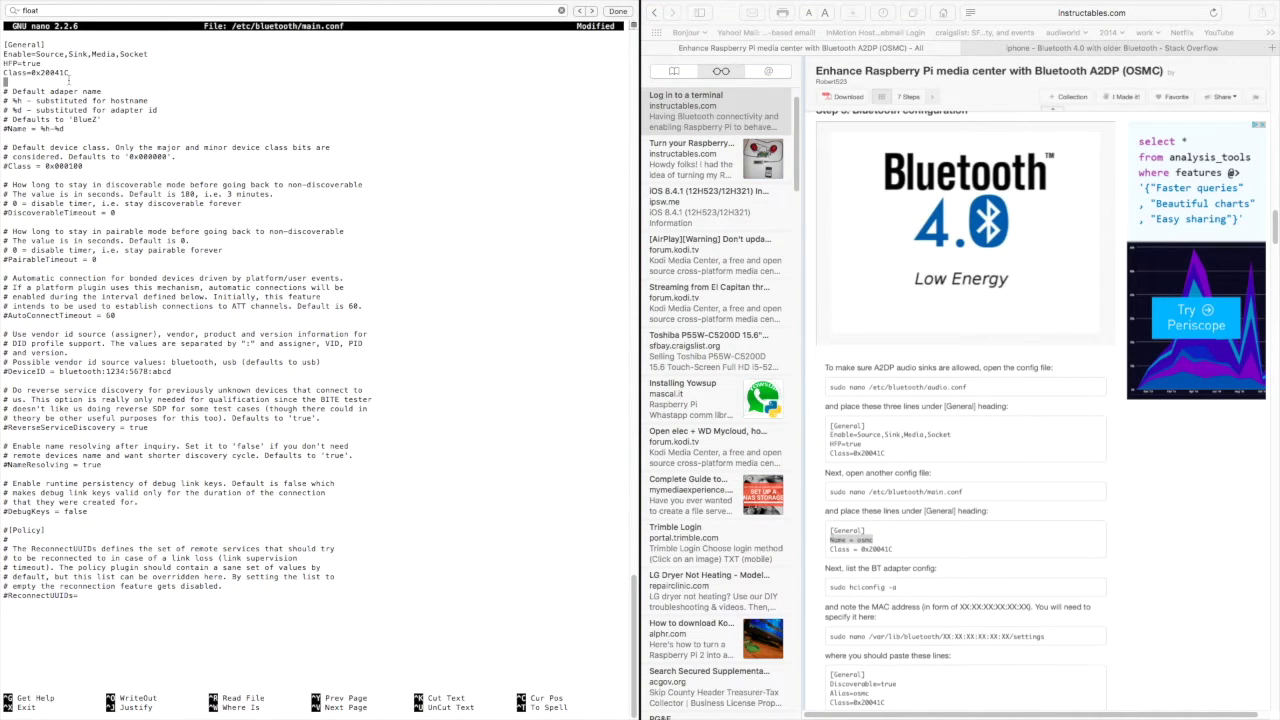
{"action": "key", "text": "super+v"}
{"action": "key", "text": "ctrl+x"}
{"action": "key", "text": "y"}
{"action": "key", "text": "Return"}
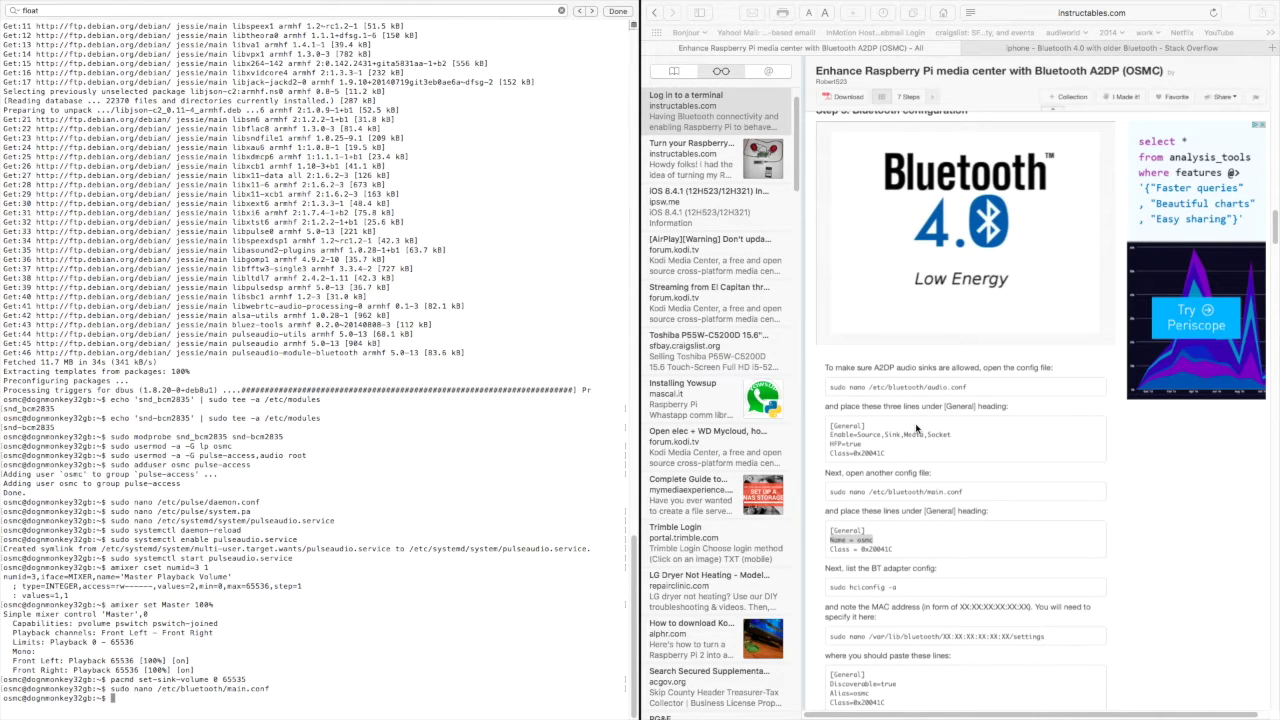
Step: List the Bluetooth adapter's details with 'sudo hciconfig -a', showing hci0 UP RUNNING
{"action": "left_click_drag", "start_coordinate": [829, 583], "coordinate": [904, 583]}
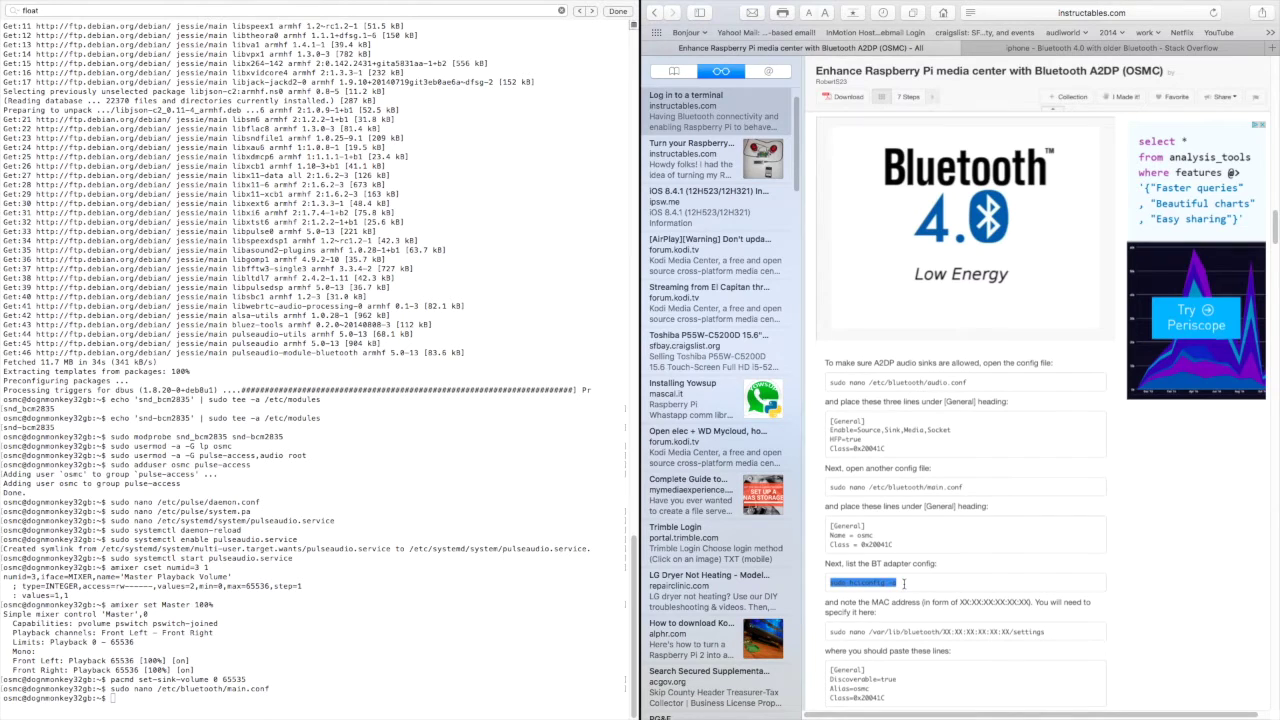
{"action": "double_click", "coordinate": [529, 641]}
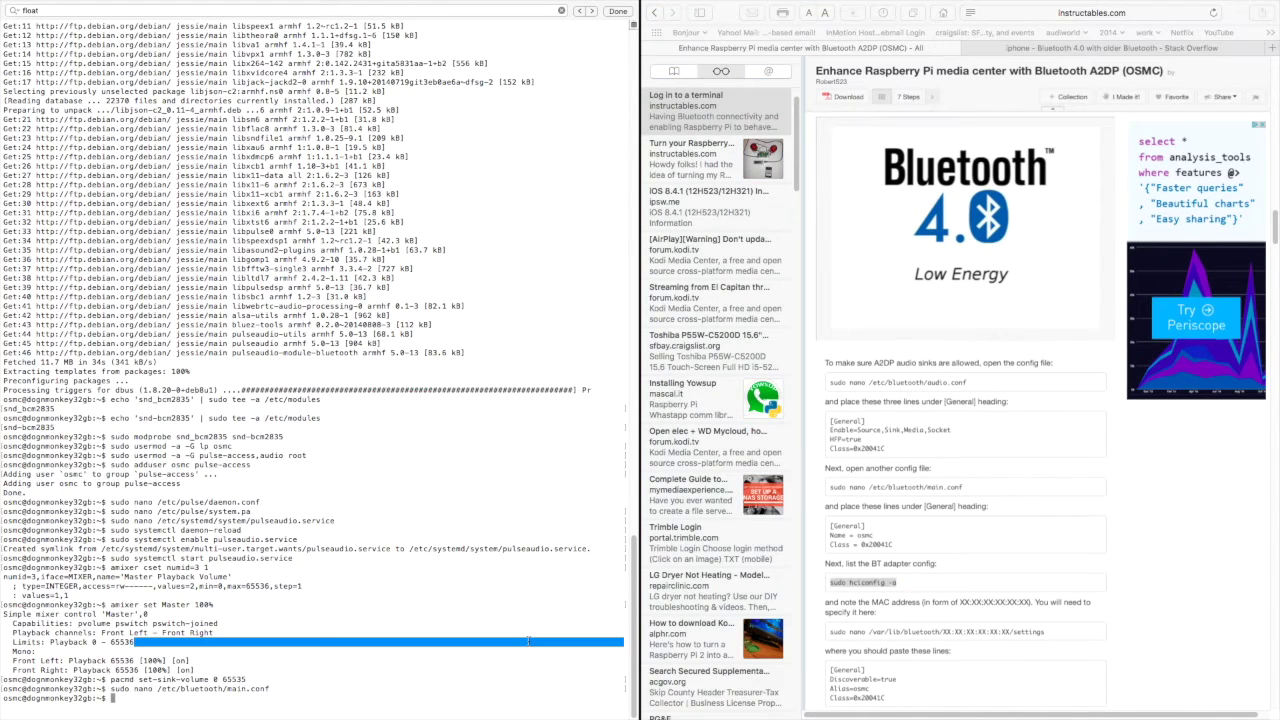
{"action": "key", "text": "super+v"}
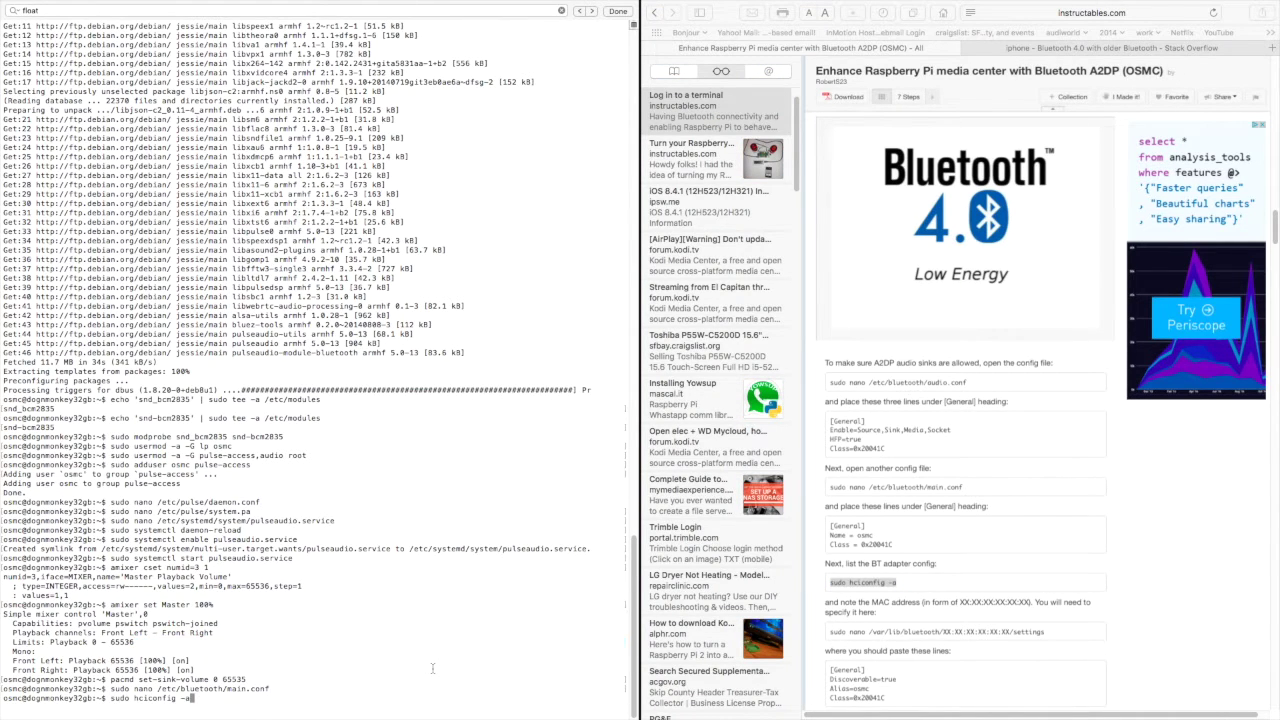
{"action": "key", "text": "Return"}
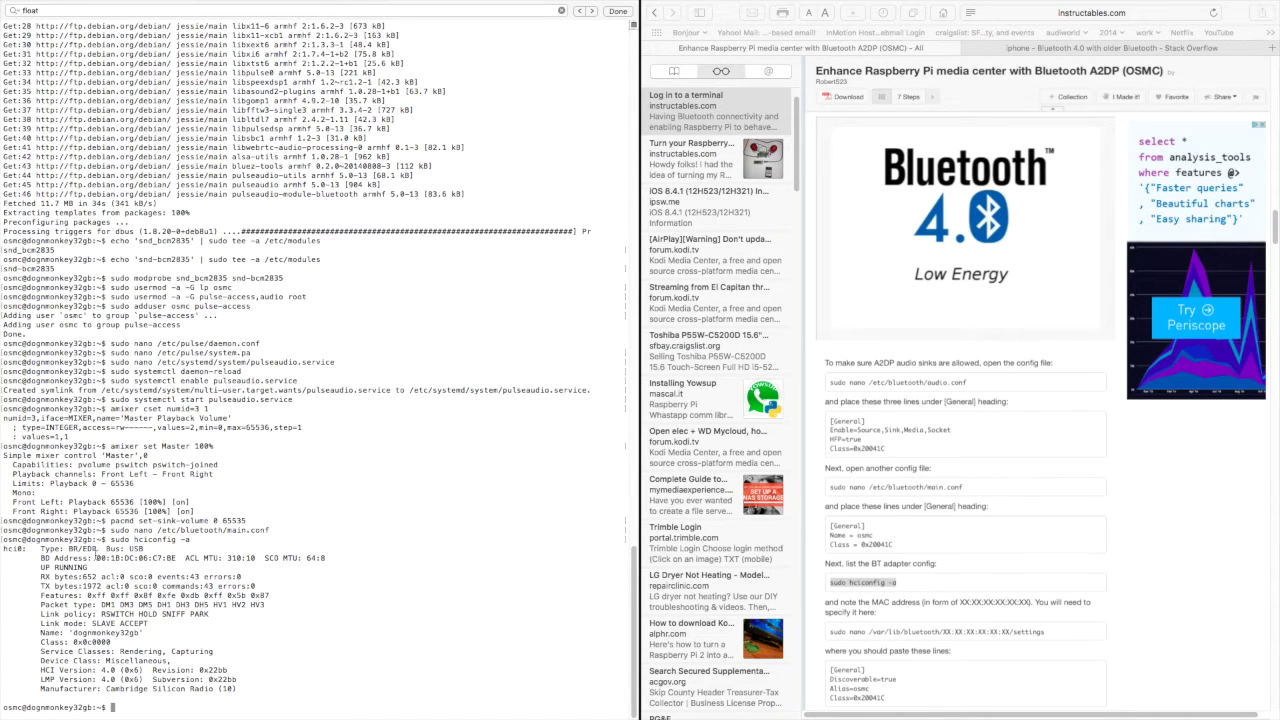
Step: Start typing 'sudo nano /var/lib/bluetooth/' followed by the adapter's MAC address
{"action": "left_click_drag", "start_coordinate": [96, 558], "coordinate": [181, 558]}
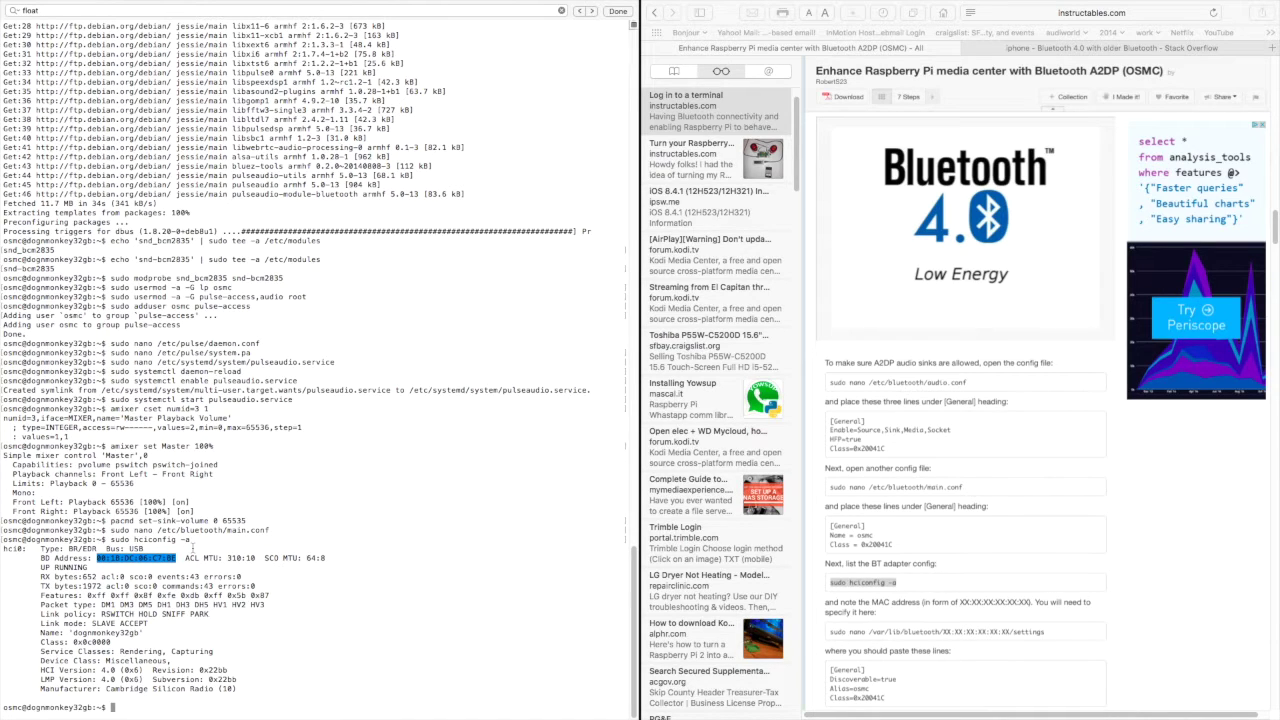
{"action": "left_click", "coordinate": [215, 699]}
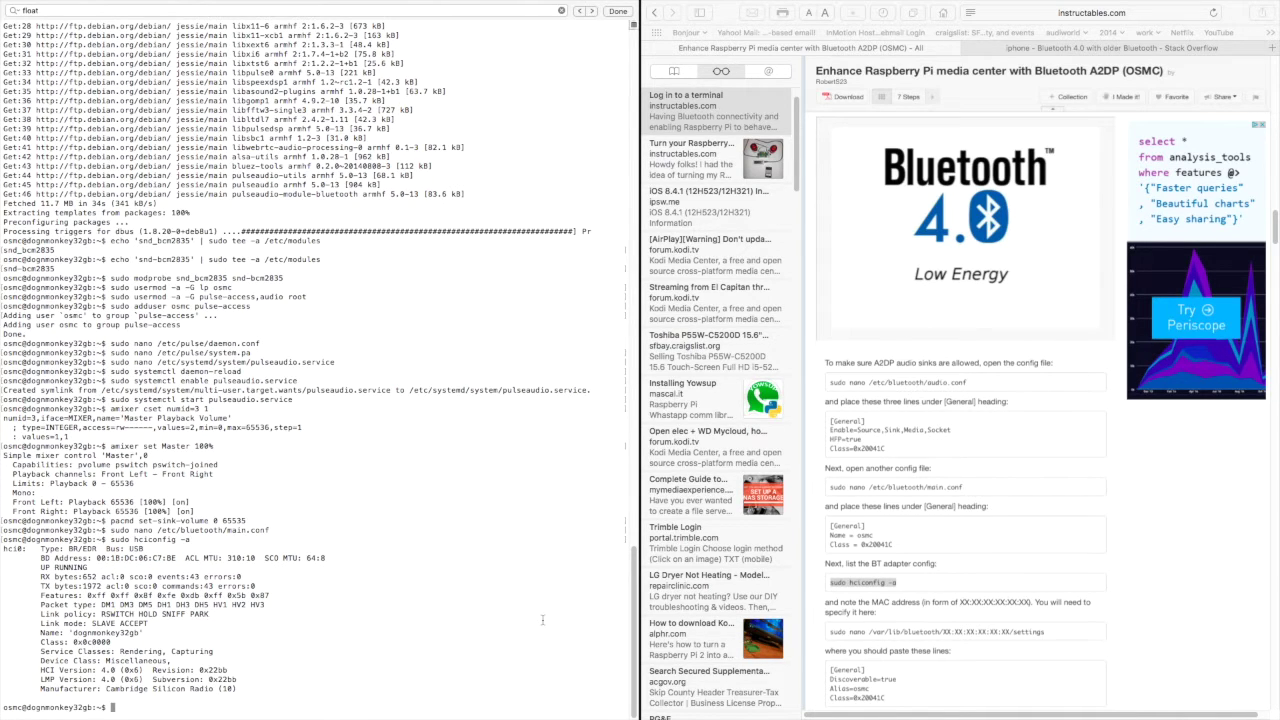
{"action": "type", "text": "sudo "}
{"action": "type", "text": "nano"}
{"action": "type", "text": " /var/l"}
{"action": "type", "text": "ib/"}
{"action": "type", "text": "bluet"}
{"action": "type", "text": "ooth/"}
{"action": "type", "text": "00:1B:DC:06:C7:8E"}
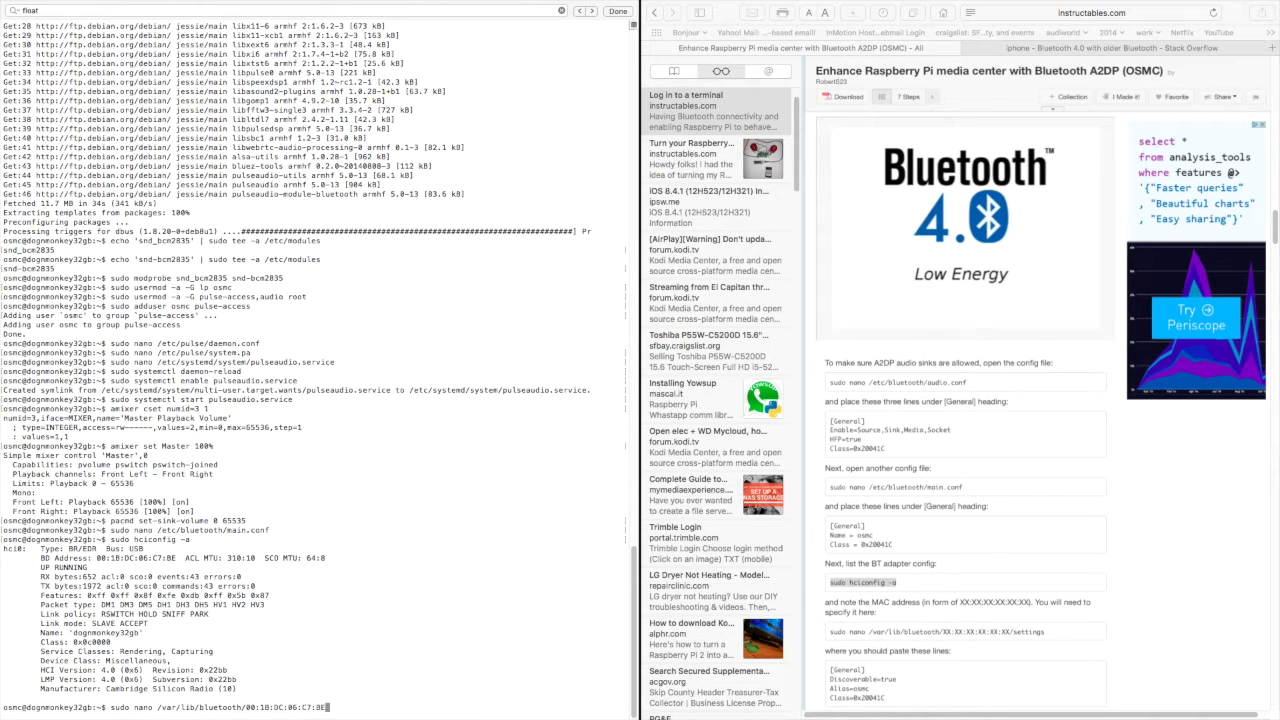
{"action": "type", "text": "."}
Step: Open the adapter's /settings file and save [General] with Discoverable=true, Alias=osmc, Class=0x20041C
{"action": "key", "text": "BackSpace"}
{"action": "type", "text": "/"}
{"action": "type", "text": "settings"}
{"action": "key", "text": "Return"}
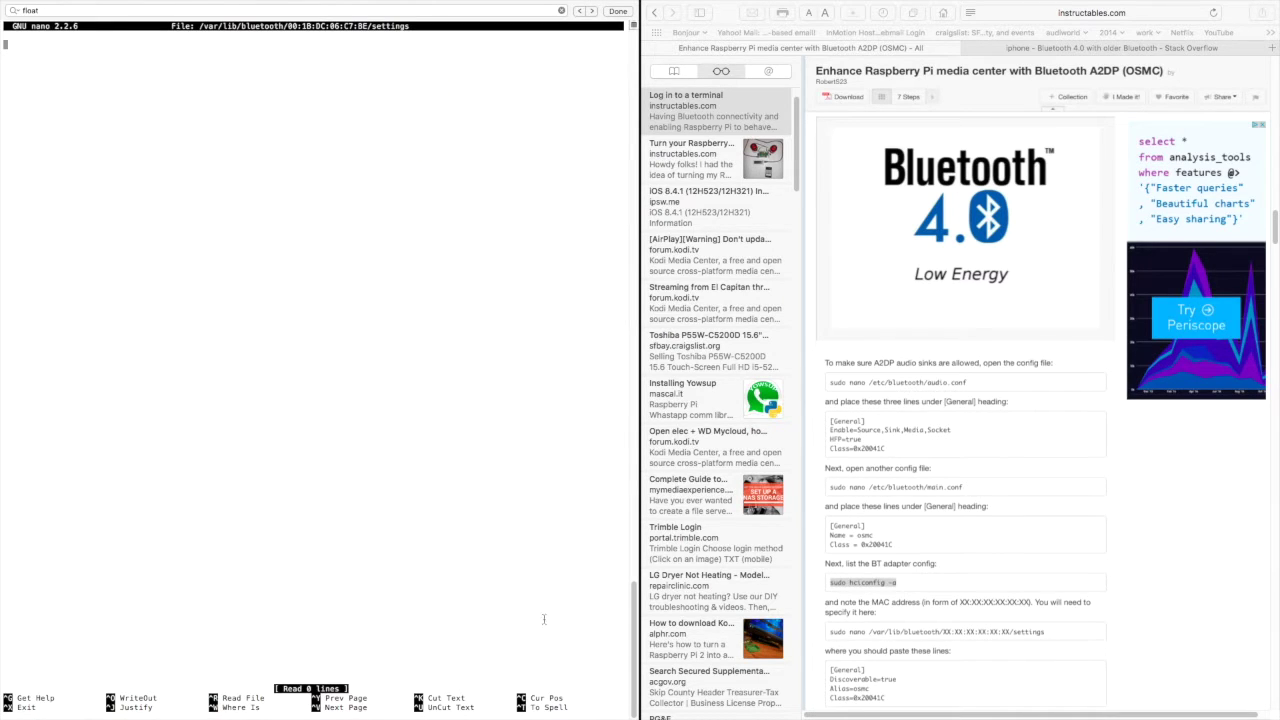
{"action": "scroll", "coordinate": [950, 578], "scroll_direction": "down", "scroll_amount": 1}
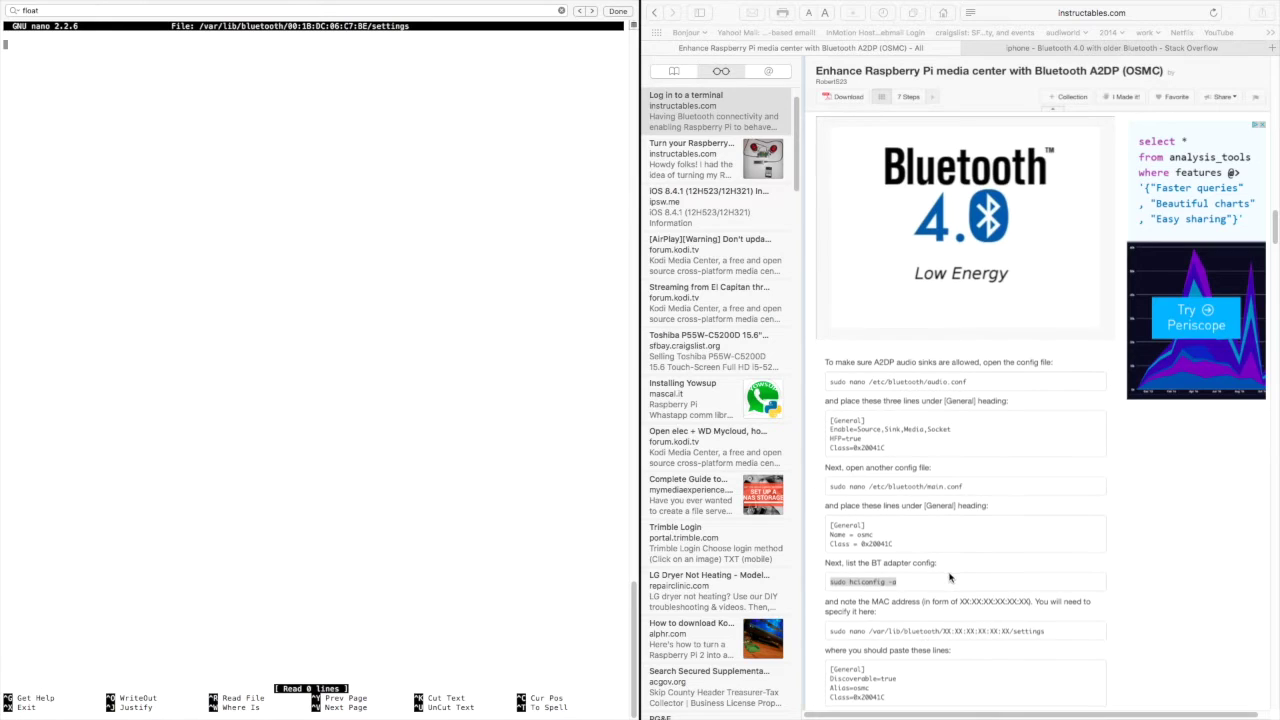
{"action": "scroll", "coordinate": [950, 578], "scroll_direction": "down", "scroll_amount": 10}
{"action": "mouse_move", "coordinate": [832, 263]}
{"action": "left_mouse_down"}
{"action": "mouse_move", "coordinate": [874, 289]}
{"action": "mouse_move", "coordinate": [904, 281]}
{"action": "left_mouse_up"}
{"action": "key", "text": "super+c"}
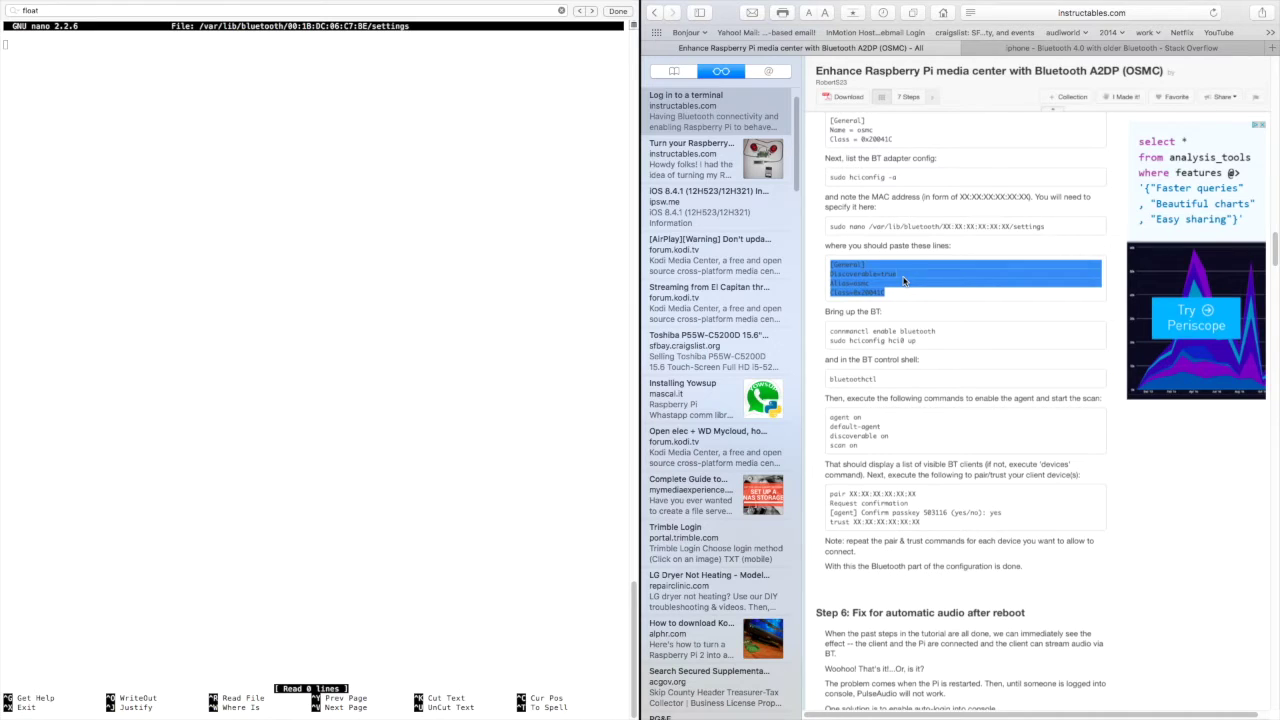
{"action": "left_click", "coordinate": [298, 108]}
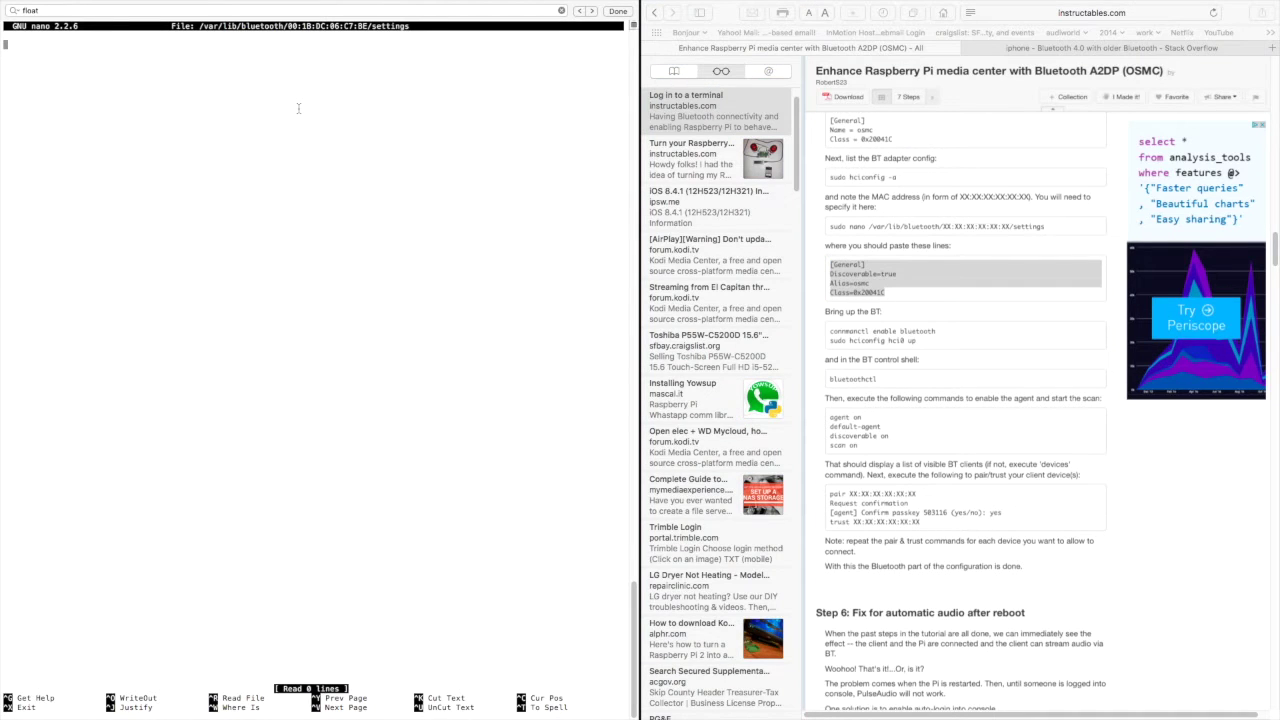
{"action": "key", "text": "super+v"}
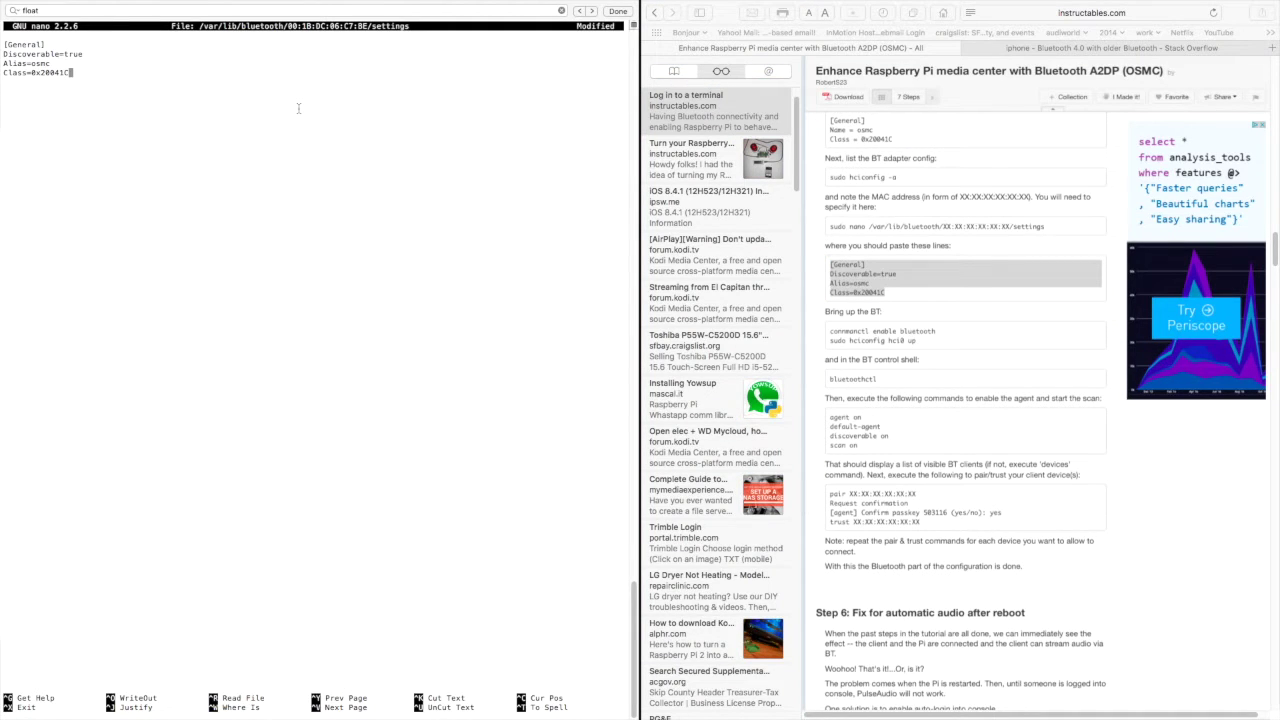
{"action": "key", "text": "ctrl+x"}
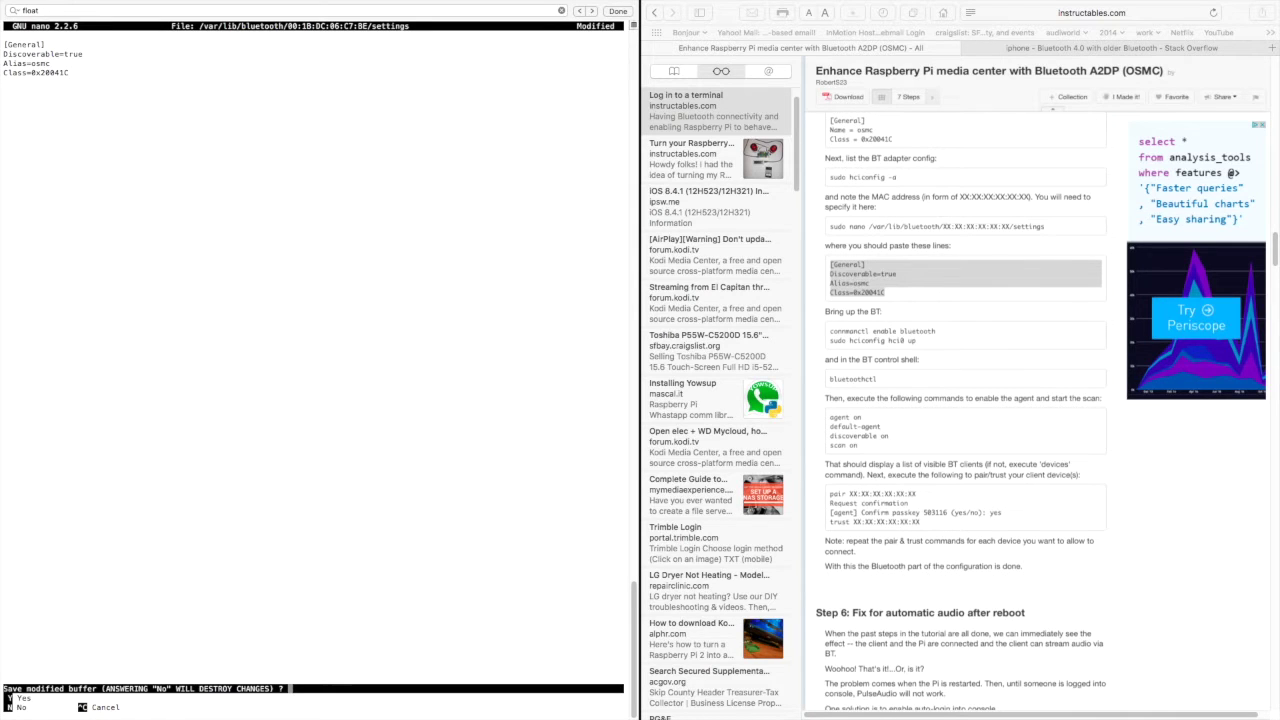
{"action": "key", "text": "y"}
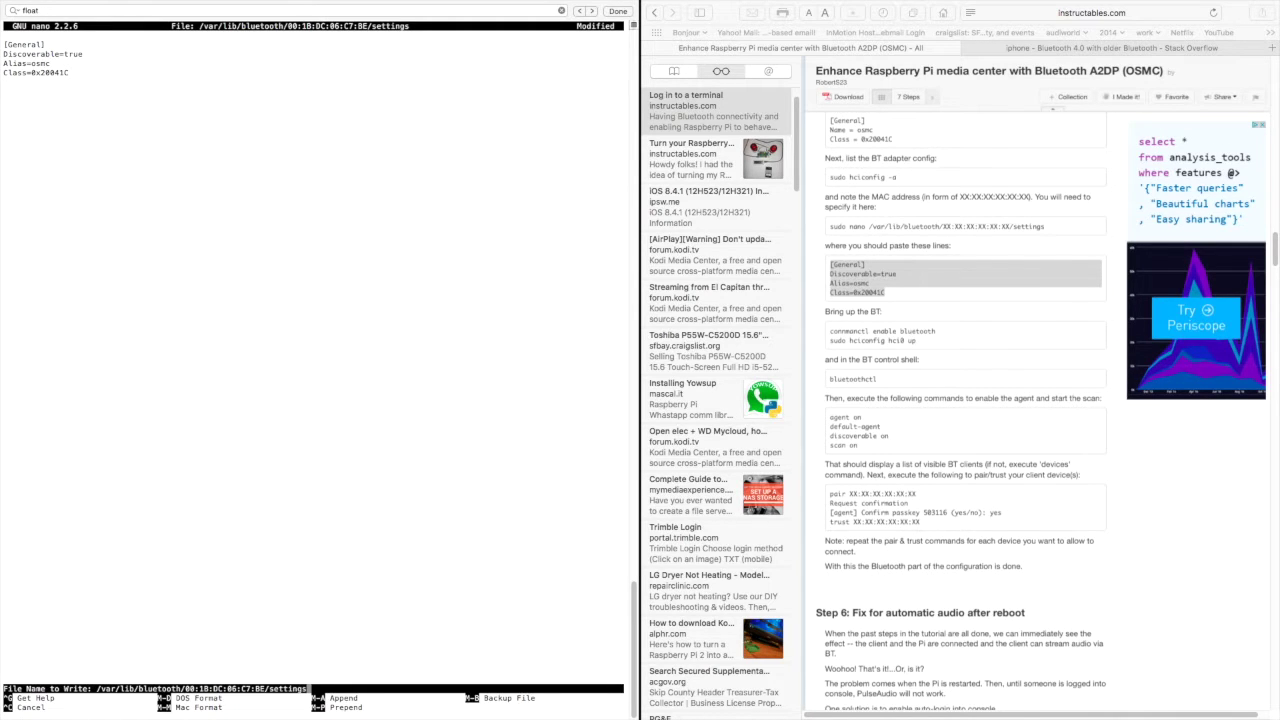
{"action": "key", "text": "Return"}
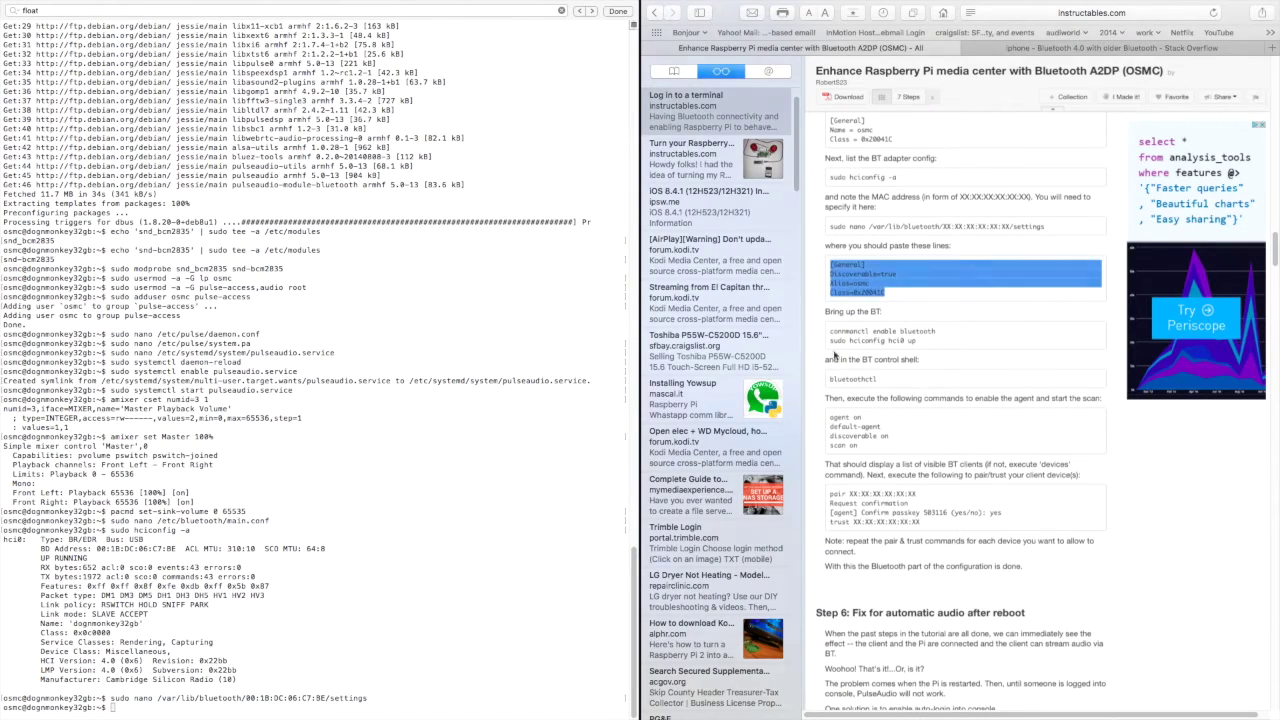
Step: Run 'connmanctl enable bluetooth', which reports Bluetooth already enabled
{"action": "left_click_drag", "start_coordinate": [830, 341], "coordinate": [917, 343]}
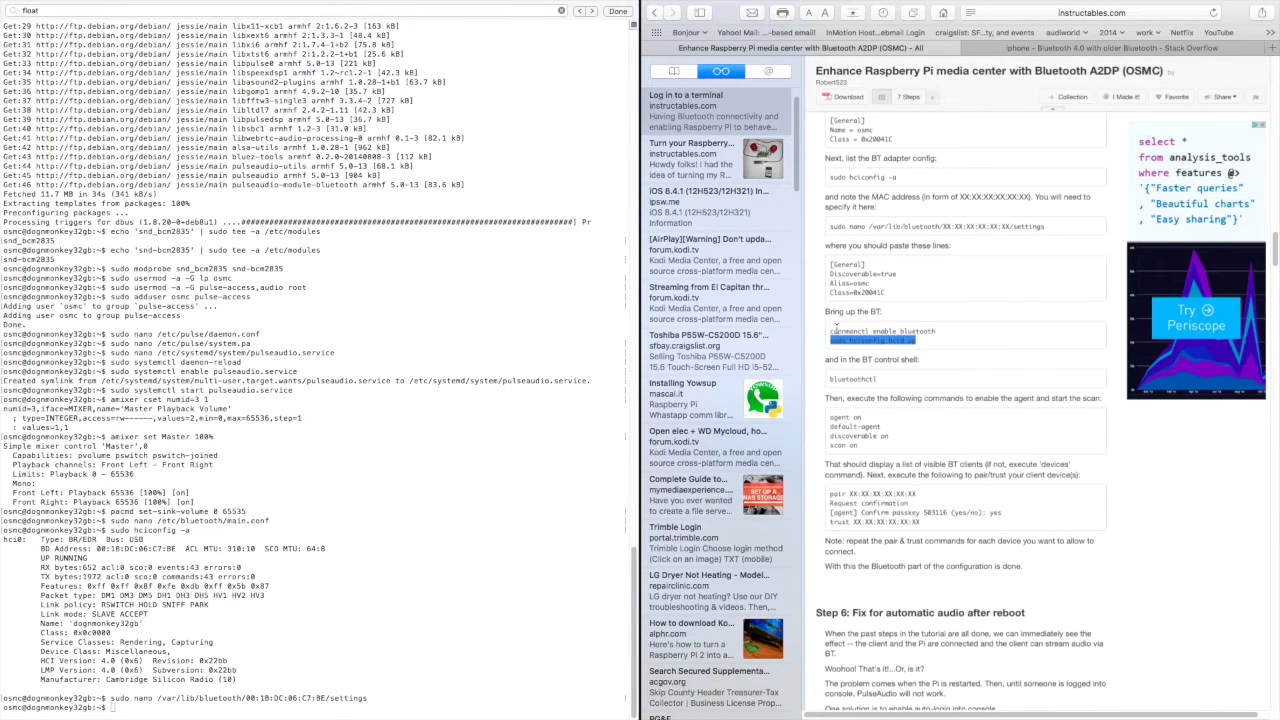
{"action": "left_click_drag", "start_coordinate": [832, 331], "coordinate": [940, 332]}
{"action": "key", "text": "super+c"}
{"action": "left_click", "coordinate": [372, 532]}
{"action": "key", "text": "super+v"}
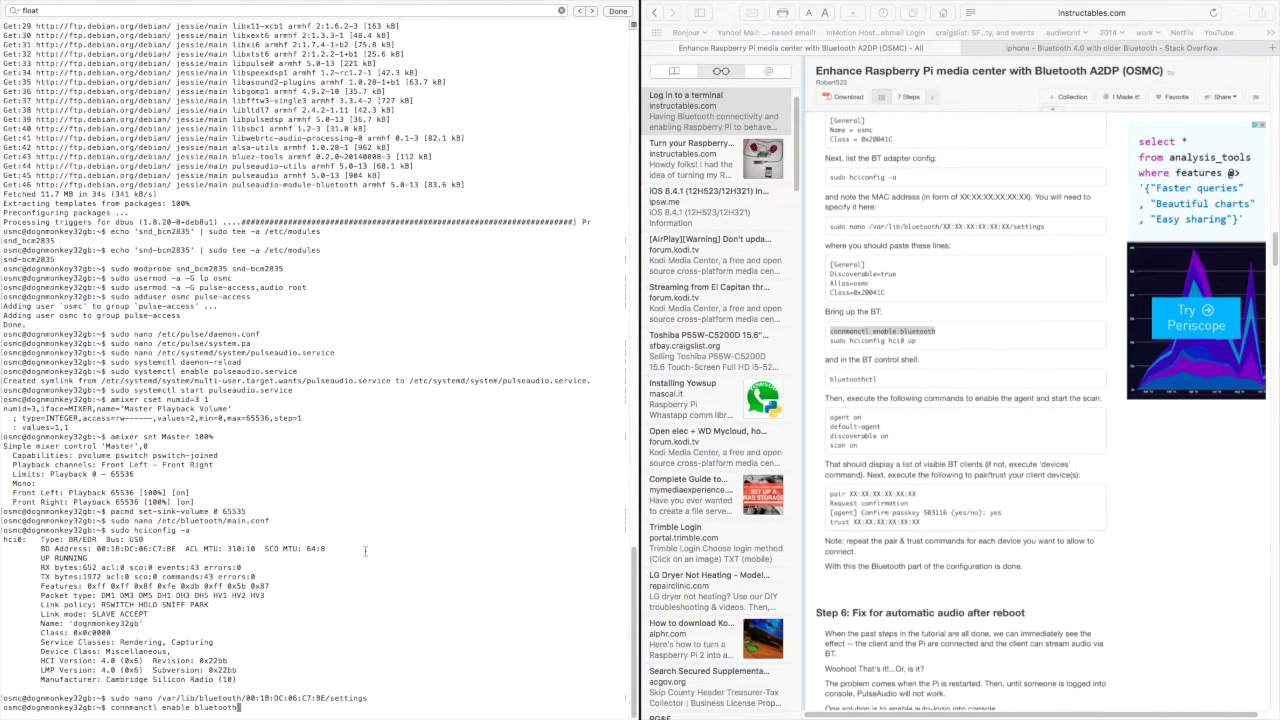
{"action": "key", "text": "Return"}
Step: Bring the hci0 adapter up with 'sudo hciconfig hci0 up'
{"action": "left_click_drag", "start_coordinate": [829, 341], "coordinate": [926, 342]}
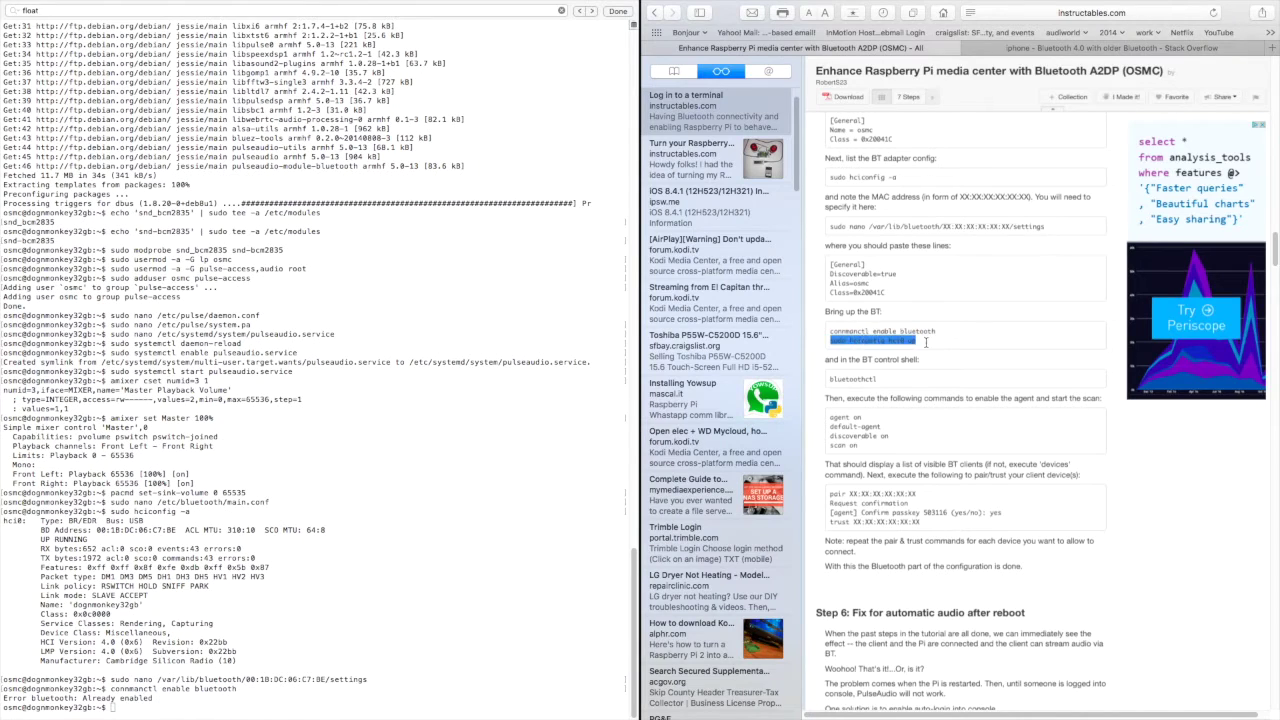
{"action": "key", "text": "super+c"}
{"action": "left_click", "coordinate": [449, 626]}
{"action": "key", "text": "super+v"}
{"action": "key", "text": "Return"}
Step: Start the bluetoothctl control shell in Terminal
{"action": "left_click", "coordinate": [829, 380]}
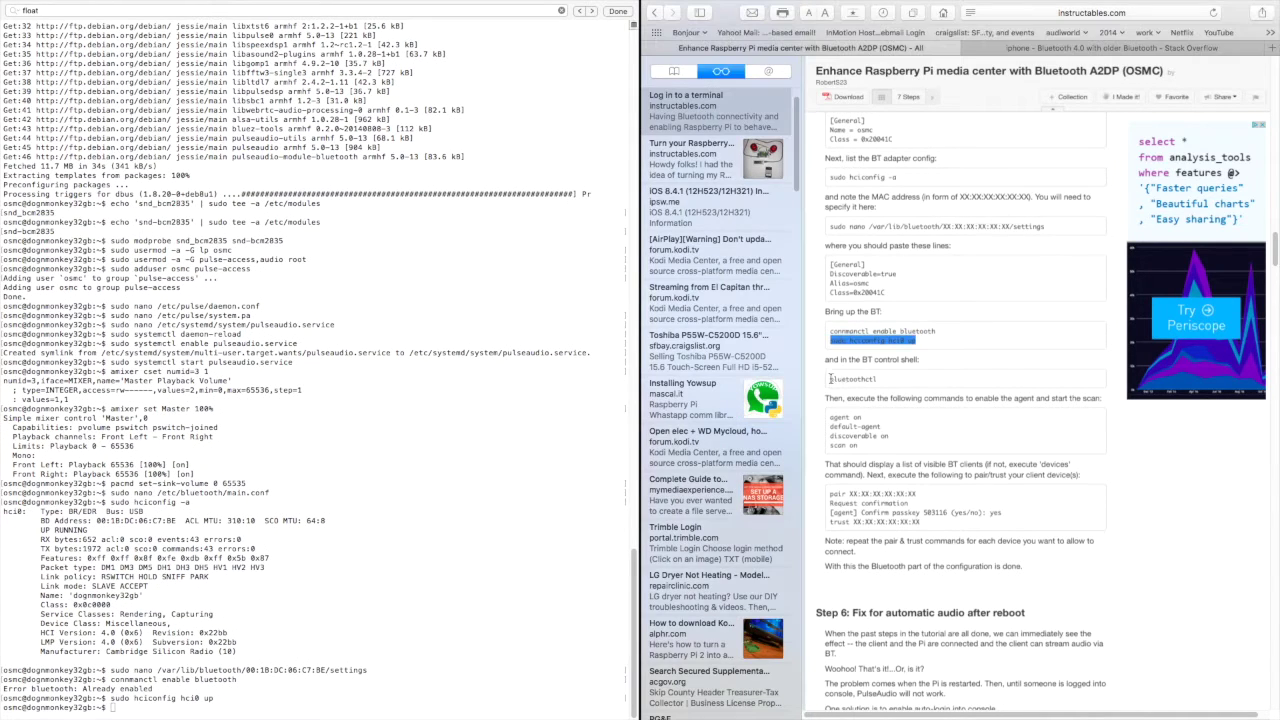
{"action": "left_click_drag", "start_coordinate": [829, 380], "coordinate": [878, 380]}
{"action": "key", "text": "super+c"}
{"action": "left_click", "coordinate": [560, 480]}
{"action": "key", "text": "super+v"}
{"action": "key", "text": "Return"}
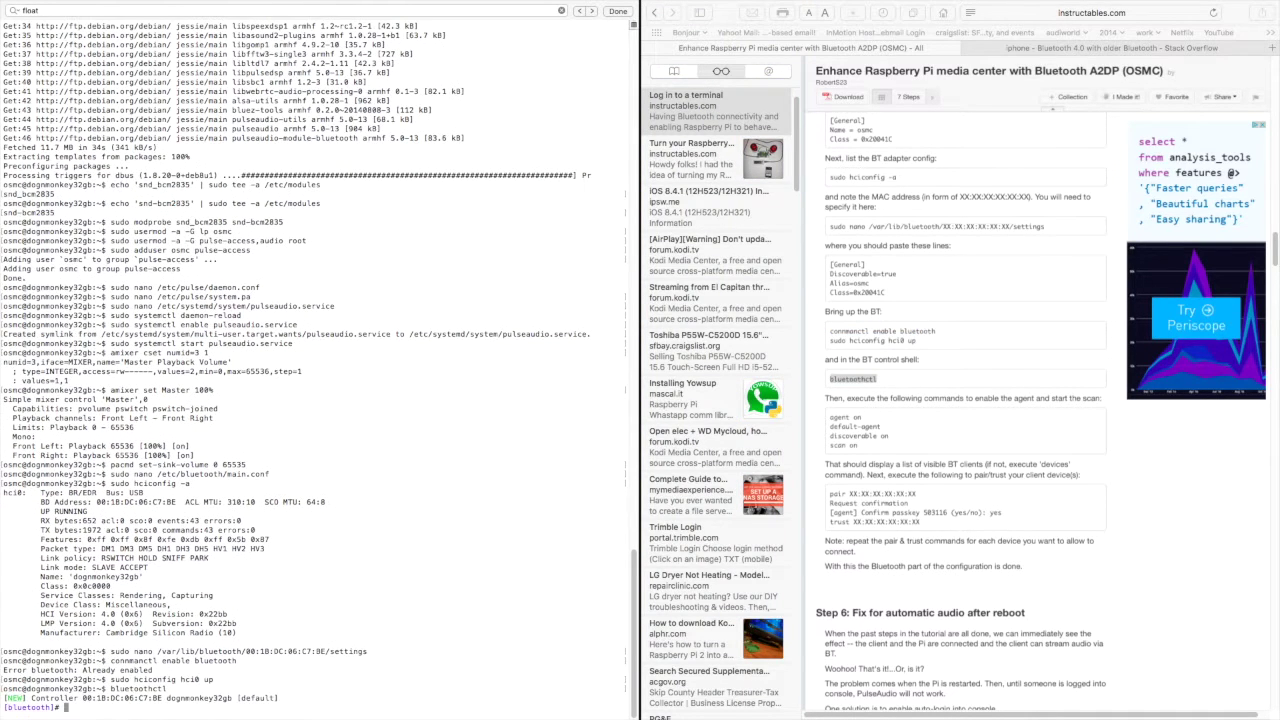
Step: Register the pairing agent with 'agent on' and make it the default with 'default-agent'
{"action": "mouse_move", "coordinate": [830, 413]}
{"action": "left_mouse_down"}
{"action": "mouse_move", "coordinate": [890, 430]}
{"action": "mouse_move", "coordinate": [862, 447]}
{"action": "left_mouse_up"}
{"action": "key", "text": "super+c"}
{"action": "left_click", "coordinate": [398, 702]}
{"action": "key", "text": "super+v"}
{"action": "key", "text": "Return"}
{"action": "key", "text": "super+c"}
{"action": "left_click", "coordinate": [429, 640]}
{"action": "key", "text": "super+v"}
{"action": "key", "text": "Return"}
Step: Make the adapter discoverable with 'discoverable on'
{"action": "key", "text": "super+c"}
{"action": "left_click", "coordinate": [510, 617]}
{"action": "key", "text": "super+v"}
{"action": "key", "text": "Return"}
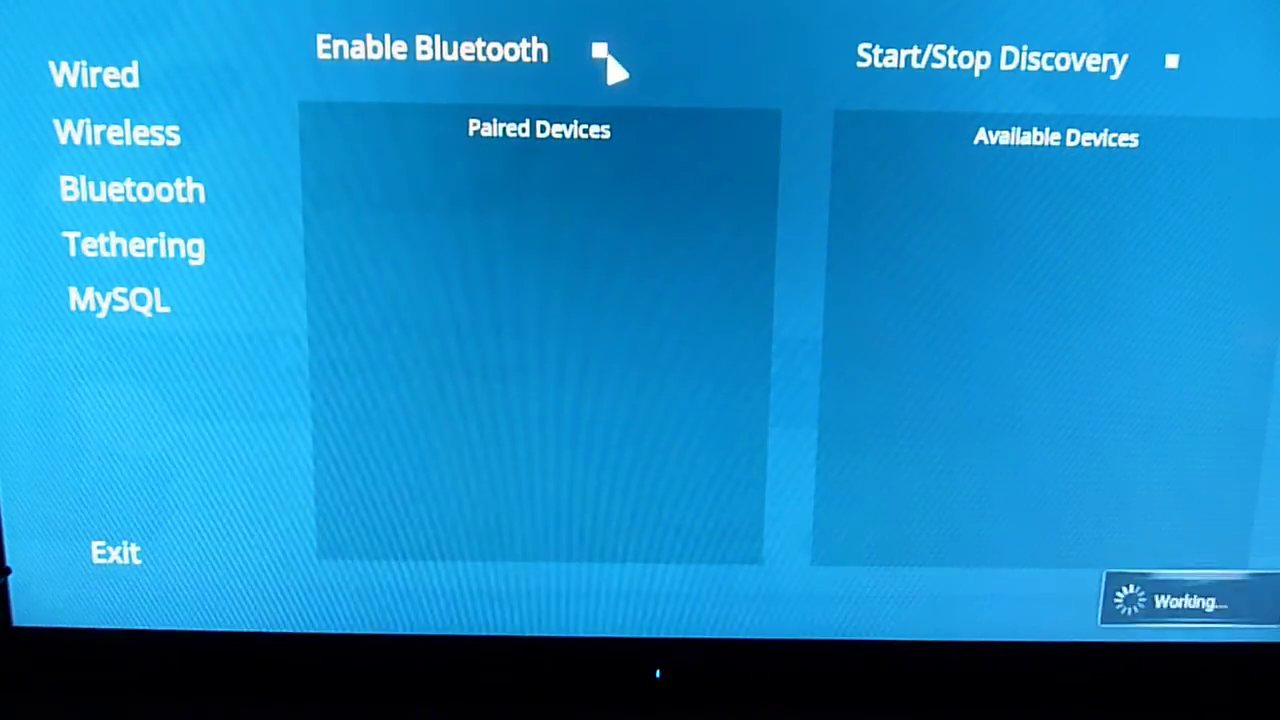
Step: Tick Enable Bluetooth on OSMC's Network settings Bluetooth page
{"action": "left_click", "coordinate": [1170, 62]}
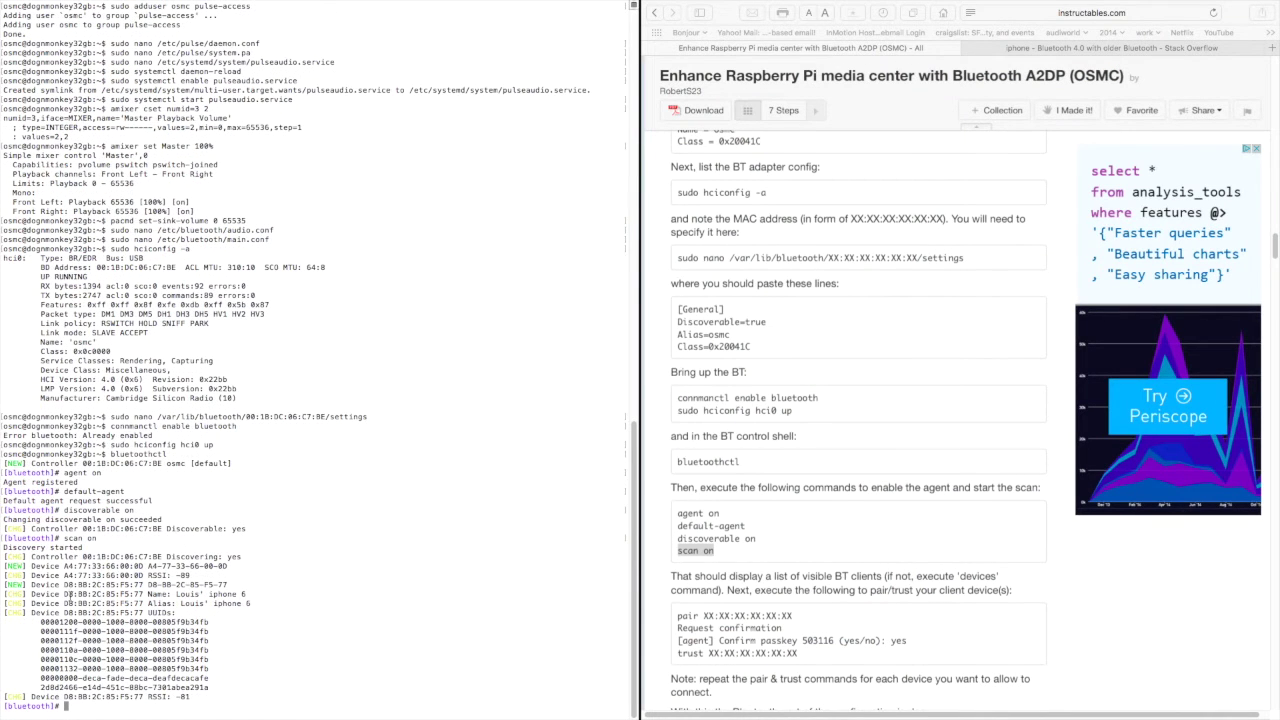
Step: Pair the iPhone 6 (D8:8B:2C:85:F5:77), confirm the passkey with yes, and trust it
{"action": "left_click_drag", "start_coordinate": [65, 594], "coordinate": [143, 585]}
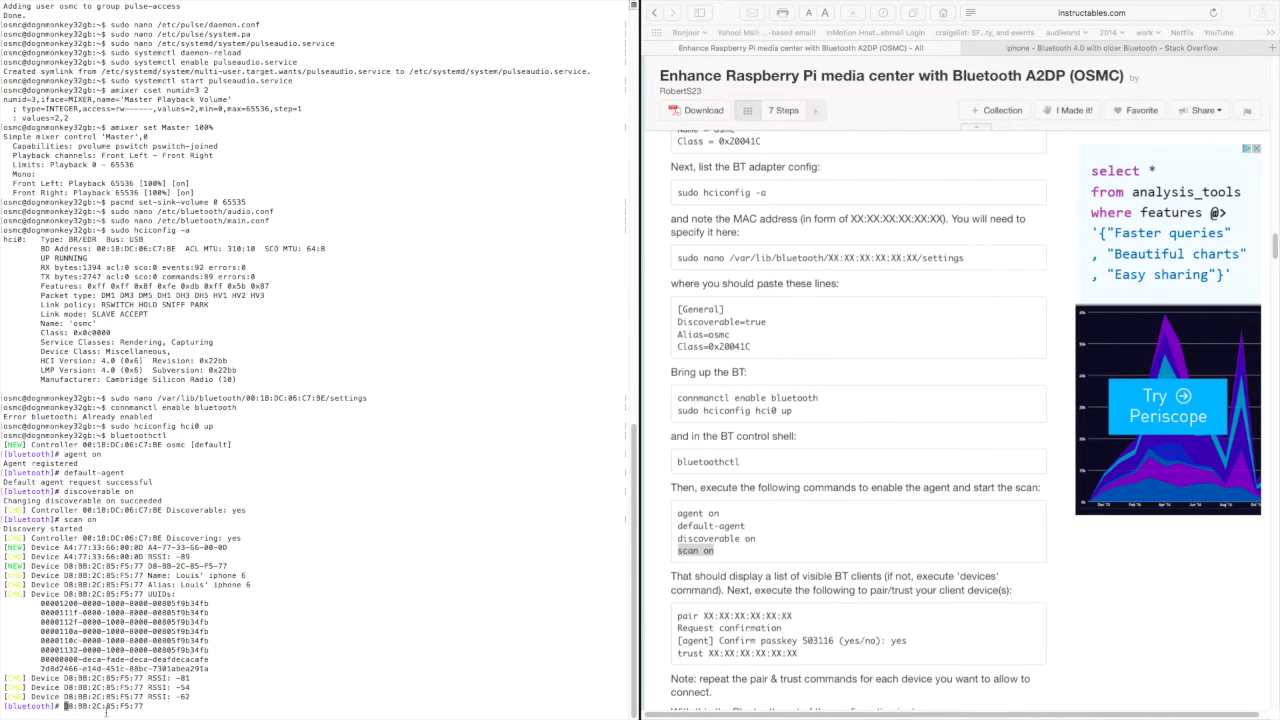
{"action": "key", "text": "super+v"}
{"action": "key", "text": "ctrl+a"}
{"action": "type", "text": "pair"}
{"action": "key", "text": "Return"}
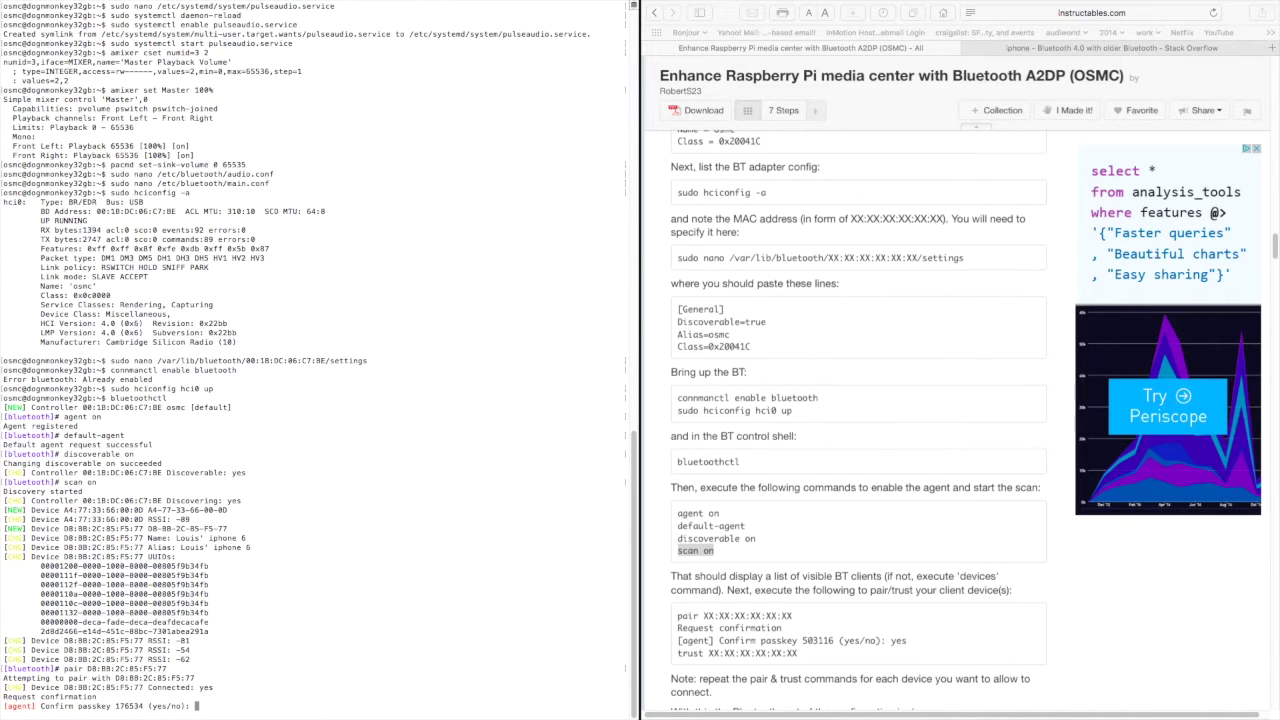
{"action": "type", "text": "y"}
{"action": "type", "text": "es"}
{"action": "key", "text": "Return"}
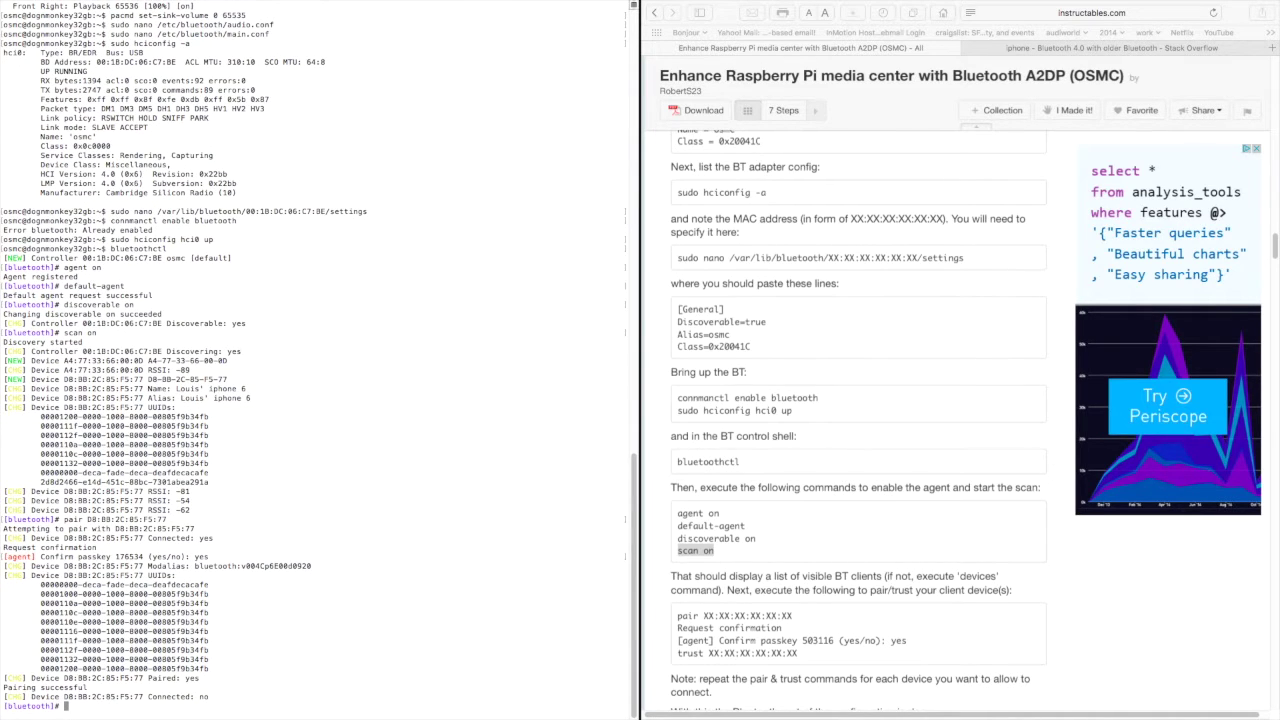
{"action": "type", "text": "trust "}
{"action": "type", "text": "D8:8B:2C:85:F5:77"}
{"action": "key", "text": "Return"}
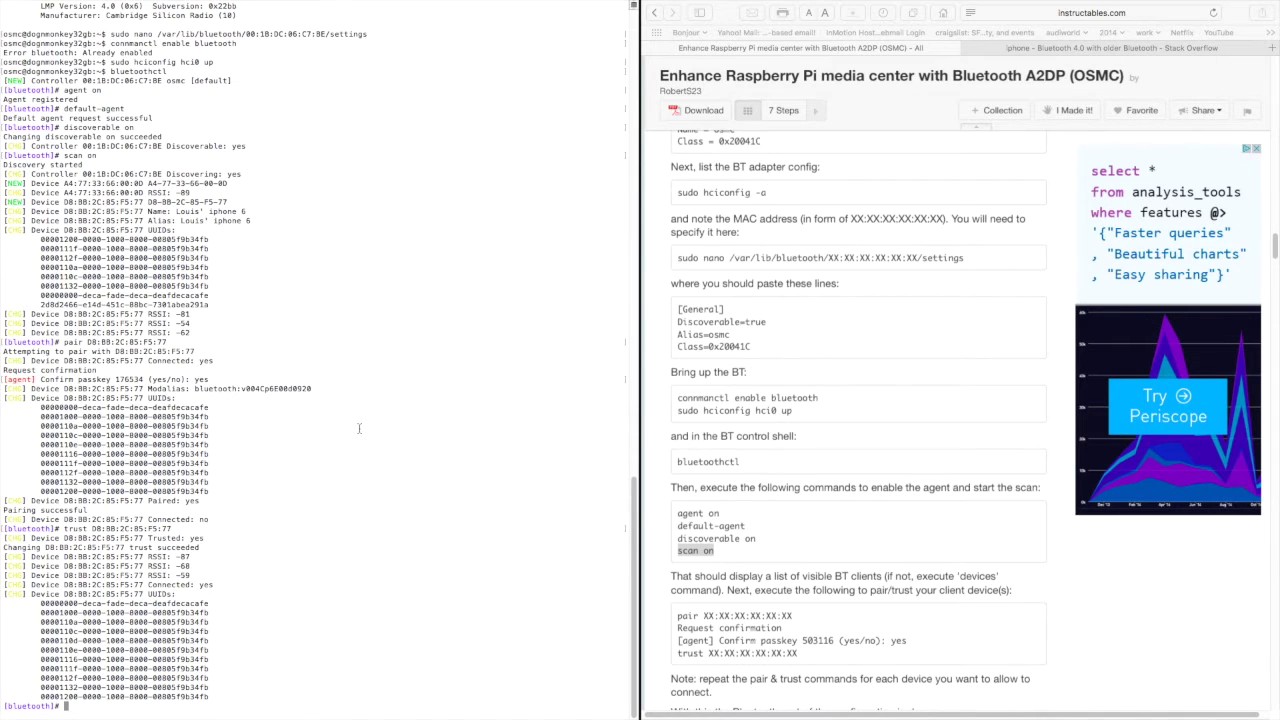
Step: Pair the iPod at 00:C6:10:E1:B8:A1, confirm the passkey with yes, and trust it
{"action": "type", "text": "pair 00:C6:10:E1:B8:A1"}
{"action": "key", "text": "Return"}
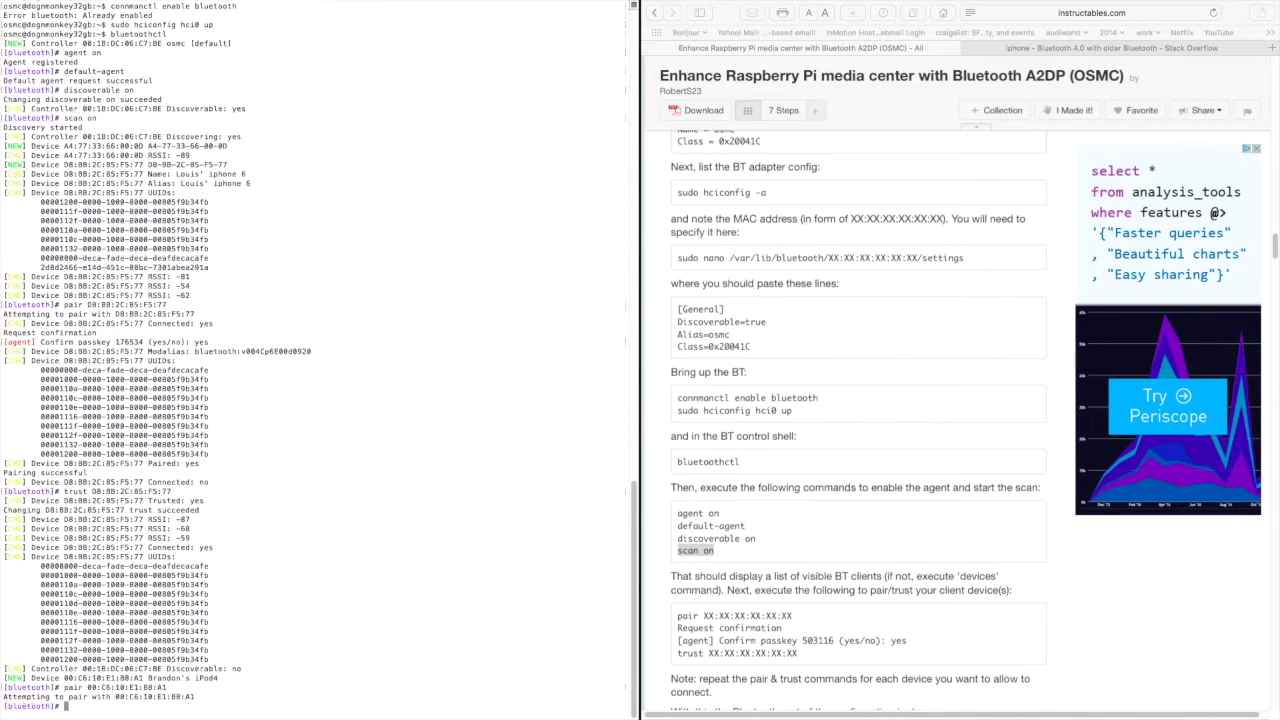
{"action": "type", "text": "yes"}
{"action": "key", "text": "Return"}
{"action": "type", "text": "trust 00:C6:10:E1:B8:A1"}
{"action": "key", "text": "Return"}
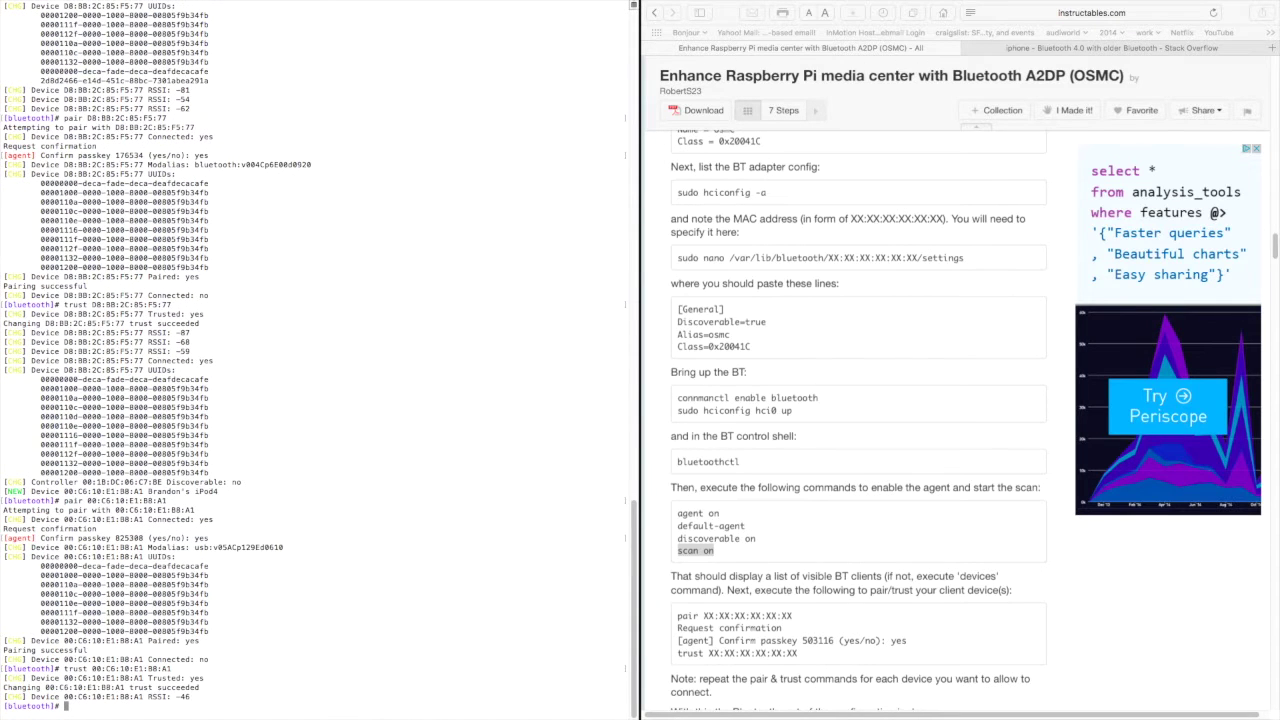
{"action": "type", "text": "pair EC:35:86:E8:EA:FD"}
{"action": "key", "text": "Return"}
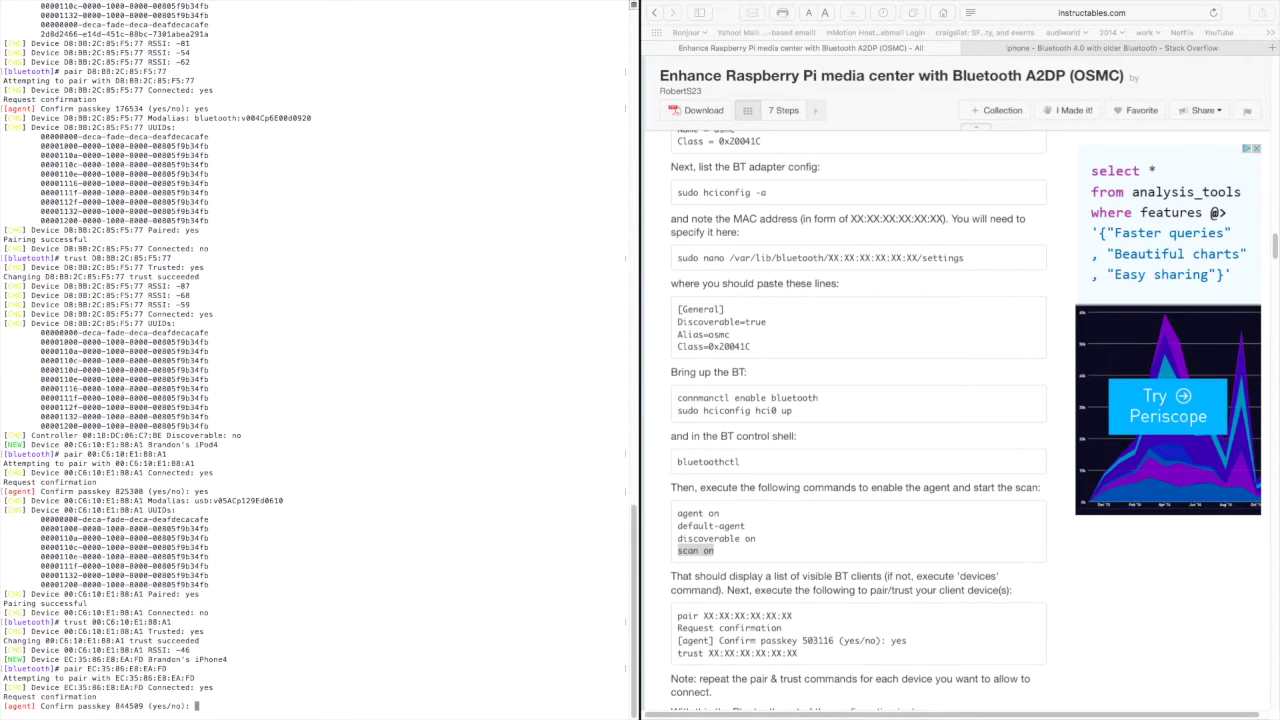
{"action": "type", "text": "yes"}
{"action": "key", "text": "Return"}
{"action": "type", "text": "trust EC:35:86:E8:EA:FD"}
{"action": "key", "text": "Return"}
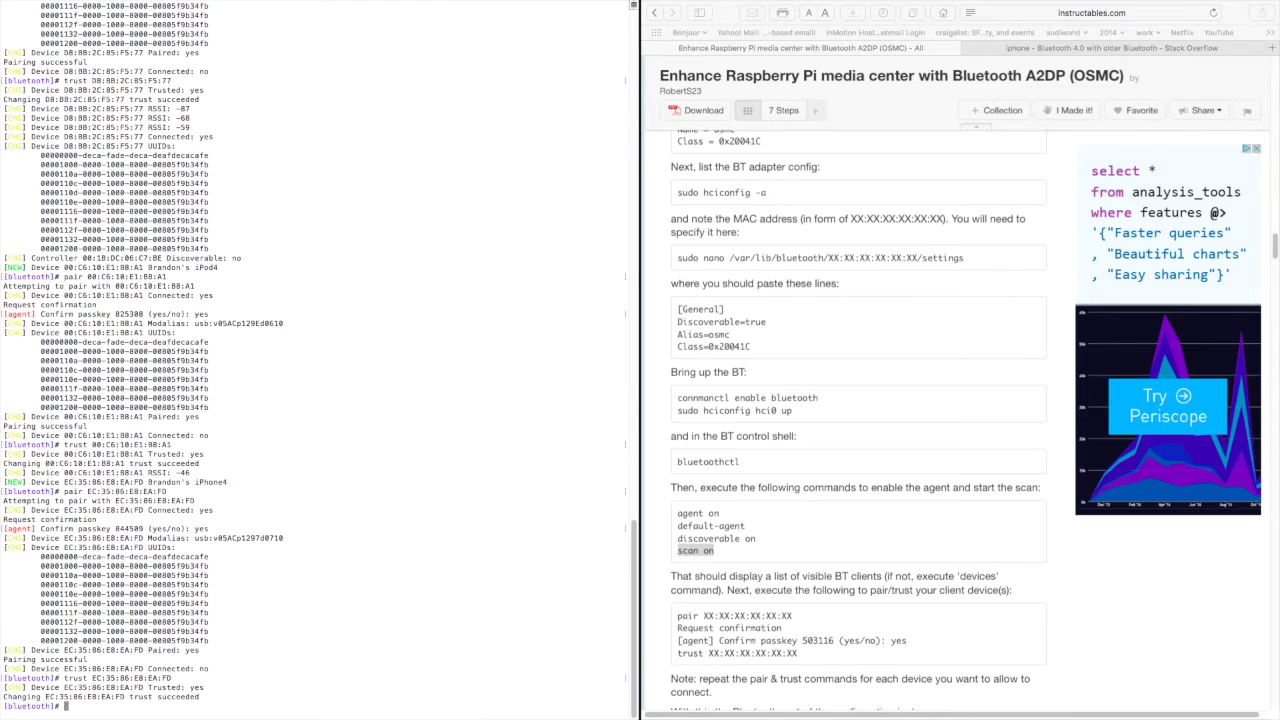
{"action": "type", "text": "pair 58:A2:B5:0E:85:91"}
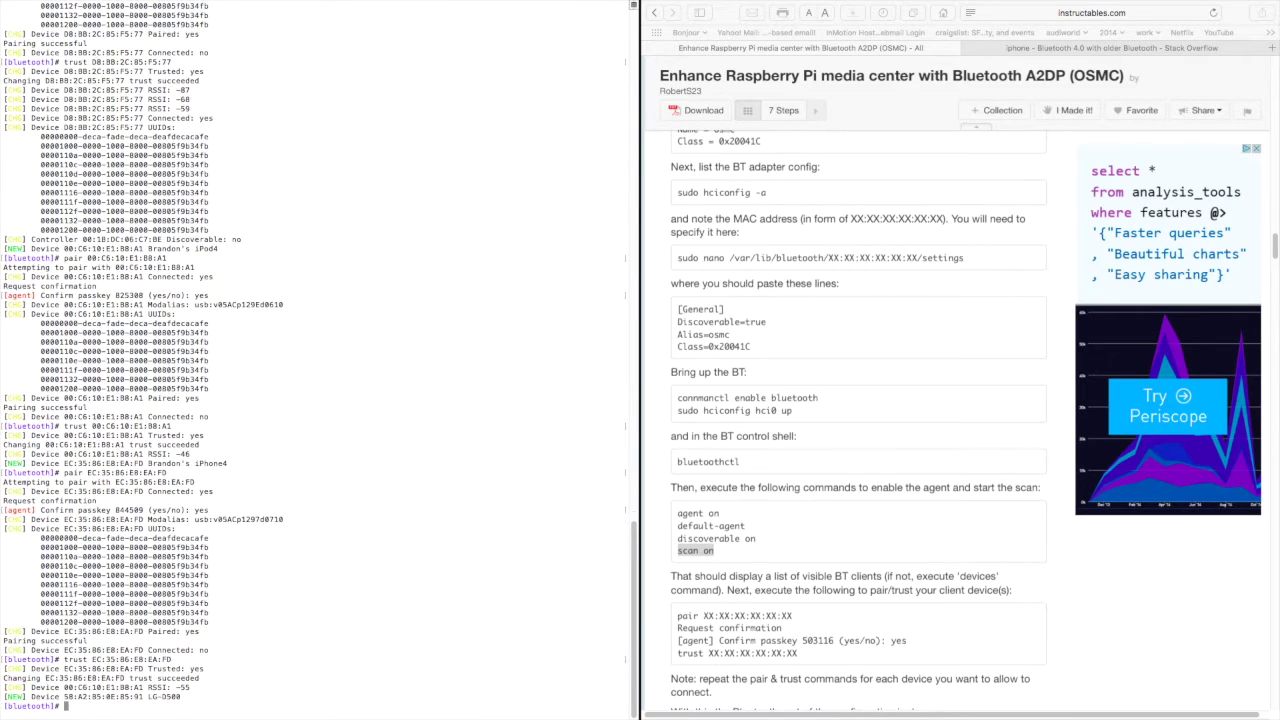
{"action": "key", "text": "Return"}
{"action": "type", "text": "yes"}
{"action": "key", "text": "Return"}
{"action": "type", "text": "trust 58:A2:B5:0E:85:91"}
{"action": "key", "text": "Return"}
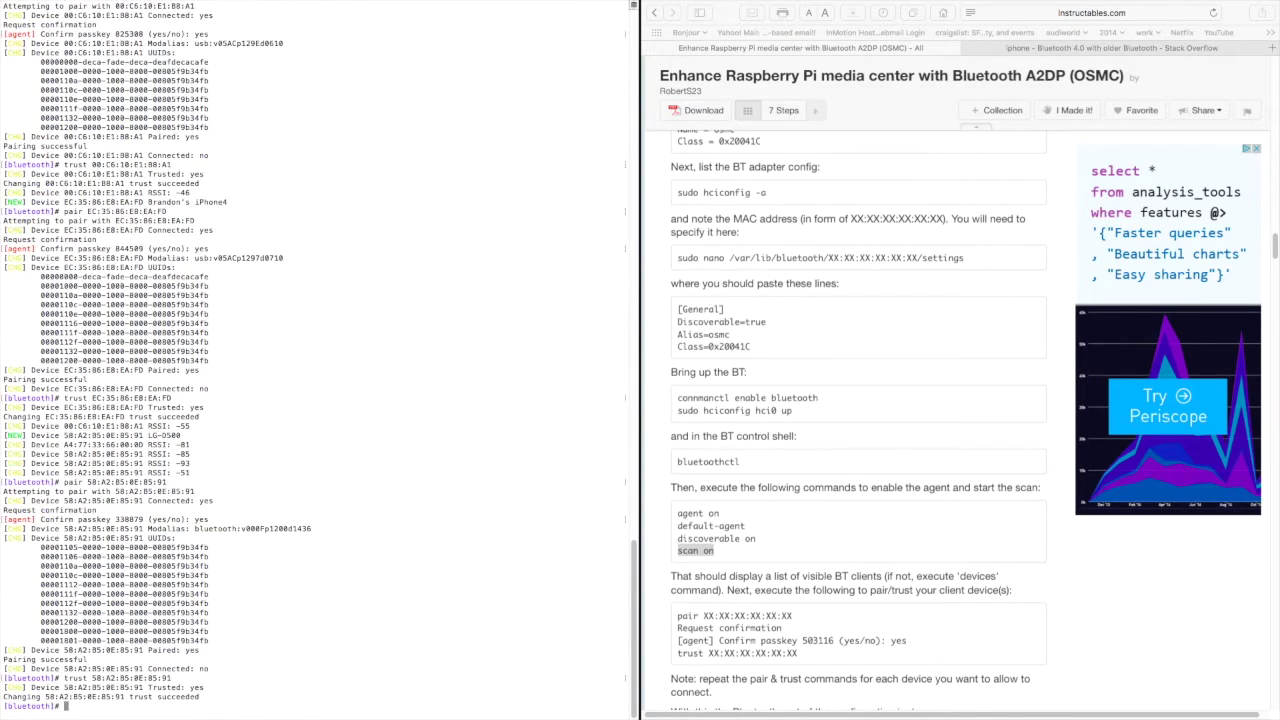
{"action": "scroll", "coordinate": [858, 420], "scroll_direction": "down", "scroll_amount": 3}
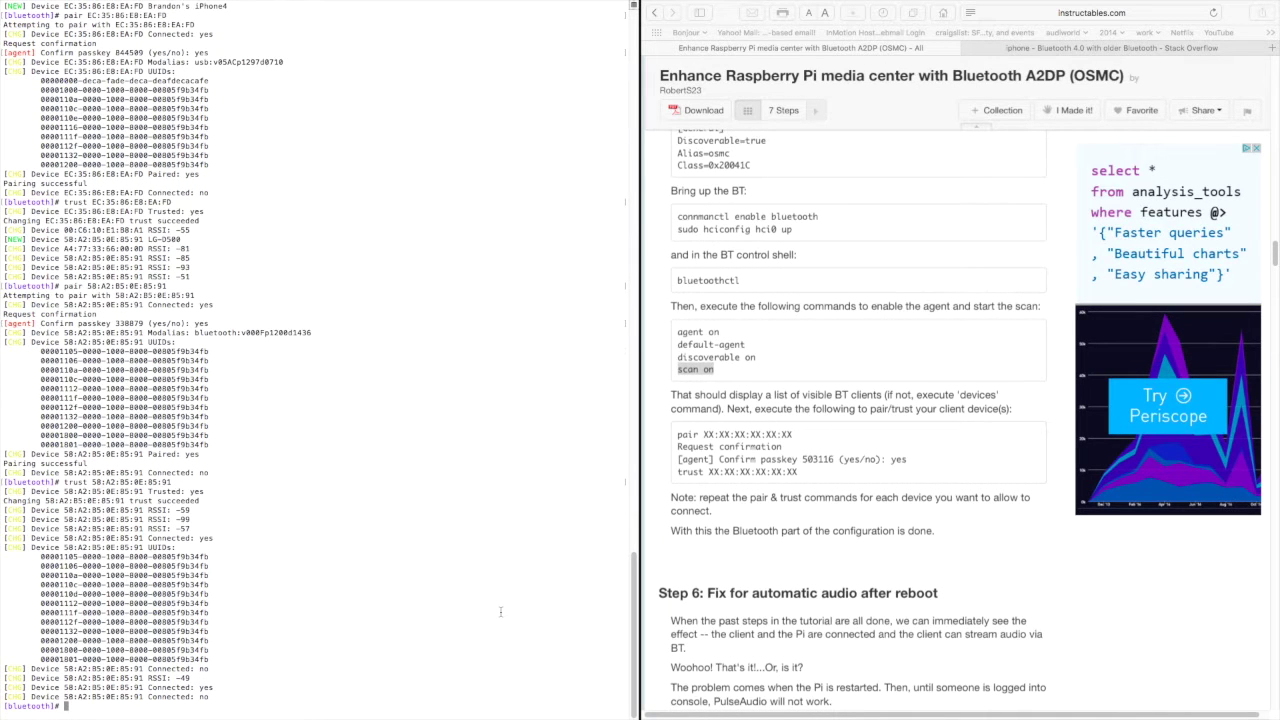
{"action": "type", "text": "exit"}
{"action": "key", "text": "Return"}
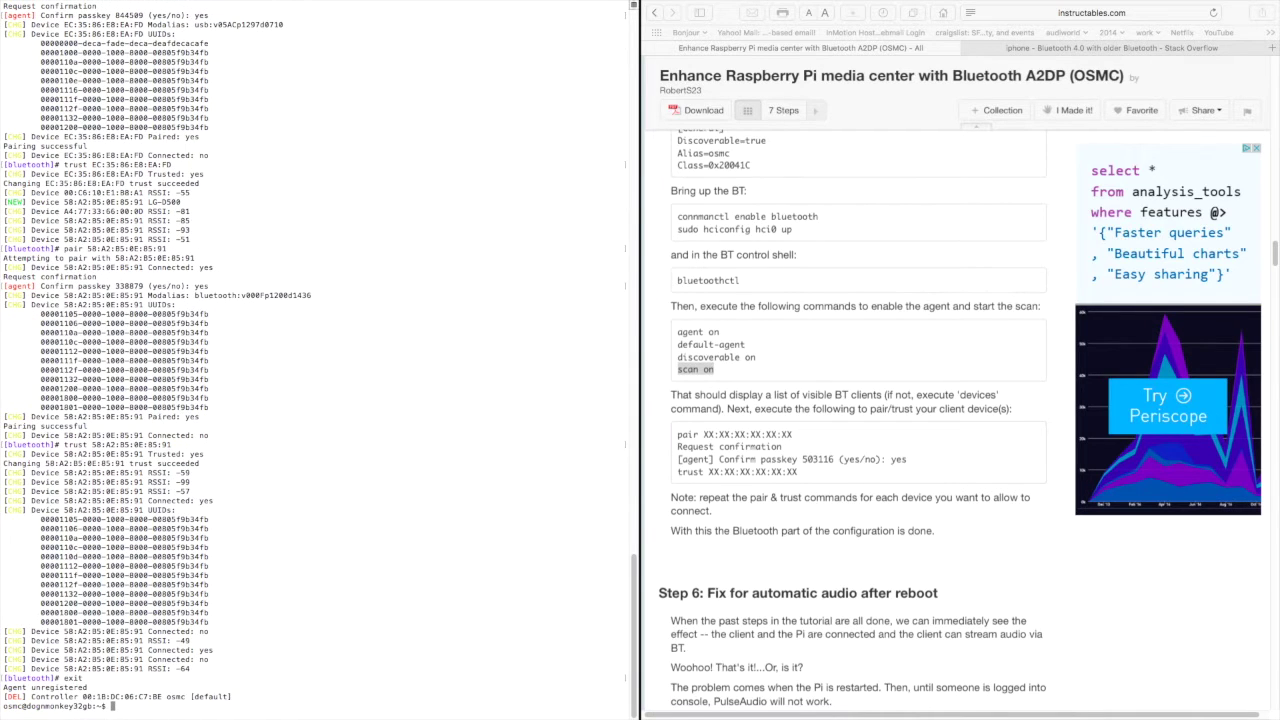
Step: Run the article's sudo cp command to create autologin@.service from the getty service
{"action": "scroll", "coordinate": [746, 592], "scroll_direction": "down", "scroll_amount": 3}
{"action": "left_click_drag", "start_coordinate": [678, 579], "coordinate": [746, 592]}
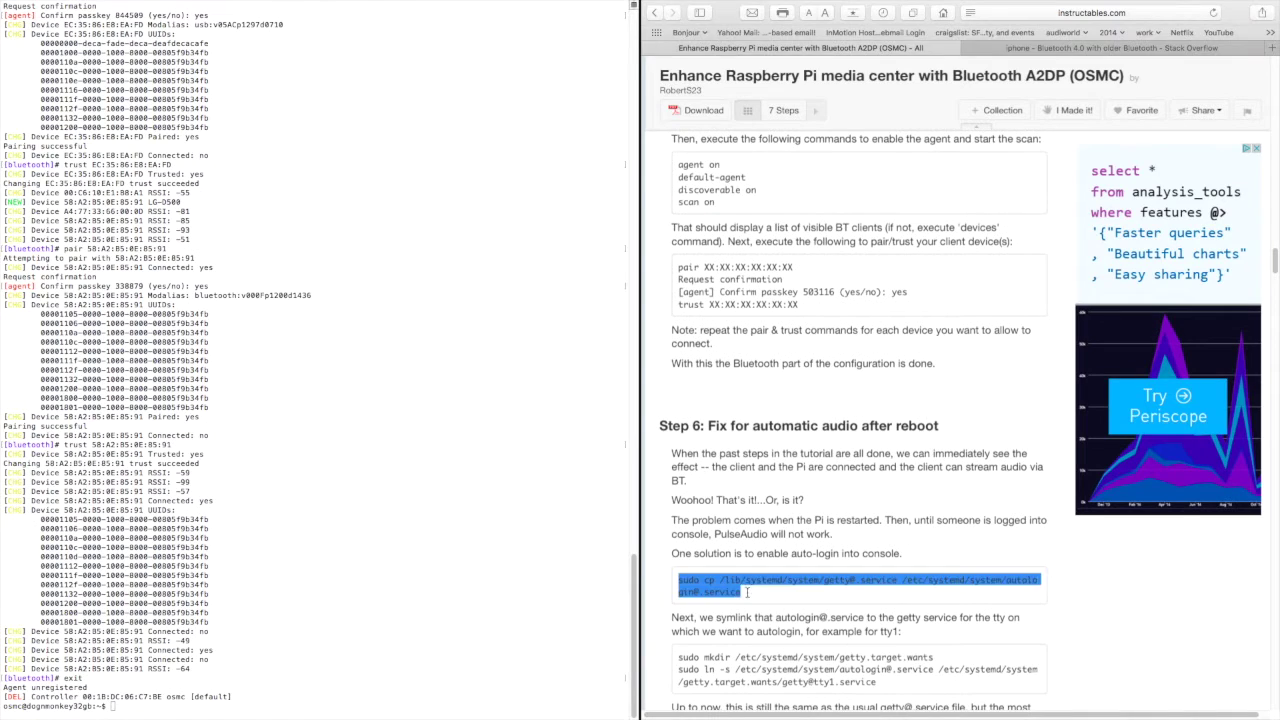
{"action": "key", "text": "super+c"}
{"action": "key", "text": "super+Tab"}
{"action": "key", "text": "super+v"}
{"action": "key", "text": "Return"}
Step: Run the article's sudo mkdir command to create the getty.target.wants folder
{"action": "scroll", "coordinate": [800, 560], "scroll_direction": "down", "scroll_amount": 2}
{"action": "left_click", "coordinate": [830, 552]}
{"action": "left_click_drag", "start_coordinate": [678, 557], "coordinate": [940, 557]}
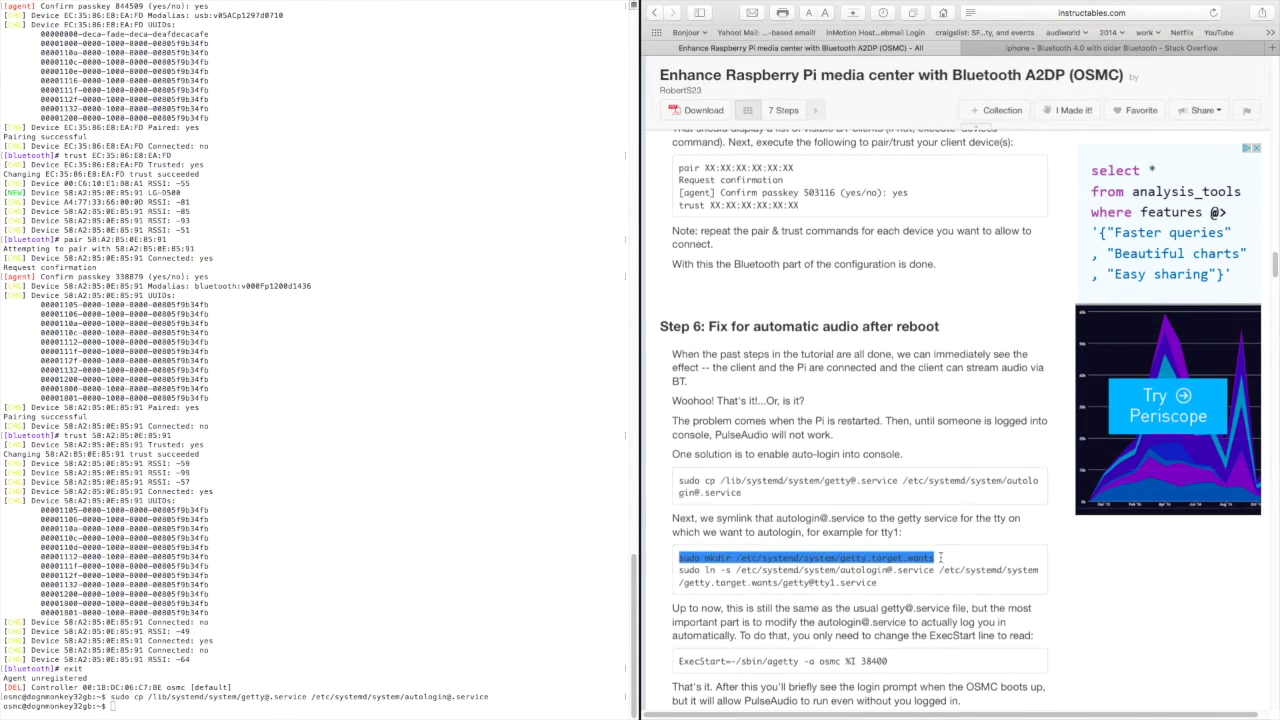
{"action": "key", "text": "super+c"}
{"action": "key", "text": "super+Tab"}
{"action": "key", "text": "super+v"}
{"action": "key", "text": "Return"}
{"action": "key", "text": "super+Tab"}
{"action": "left_click_drag", "start_coordinate": [678, 569], "coordinate": [893, 580]}
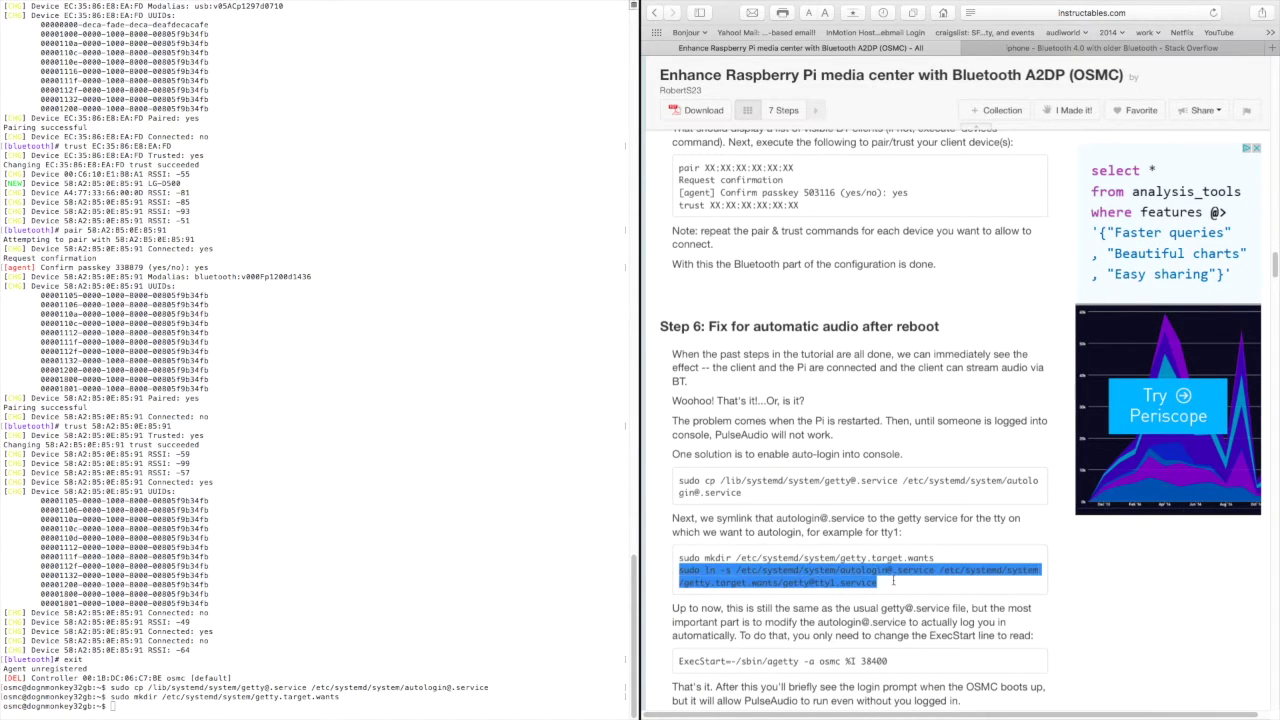
{"action": "key", "text": "super+c"}
{"action": "key", "text": "super+Tab"}
{"action": "key", "text": "super+v"}
{"action": "key", "text": "Return"}
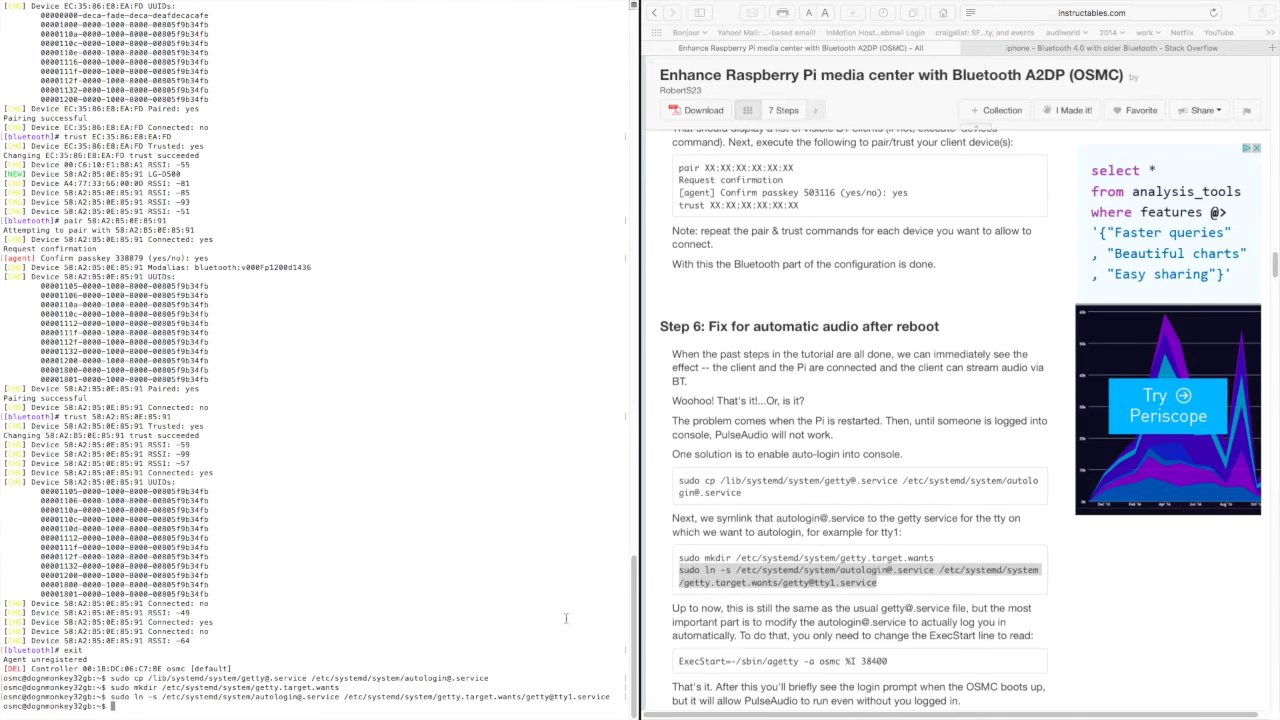
{"action": "left_click", "coordinate": [754, 606]}
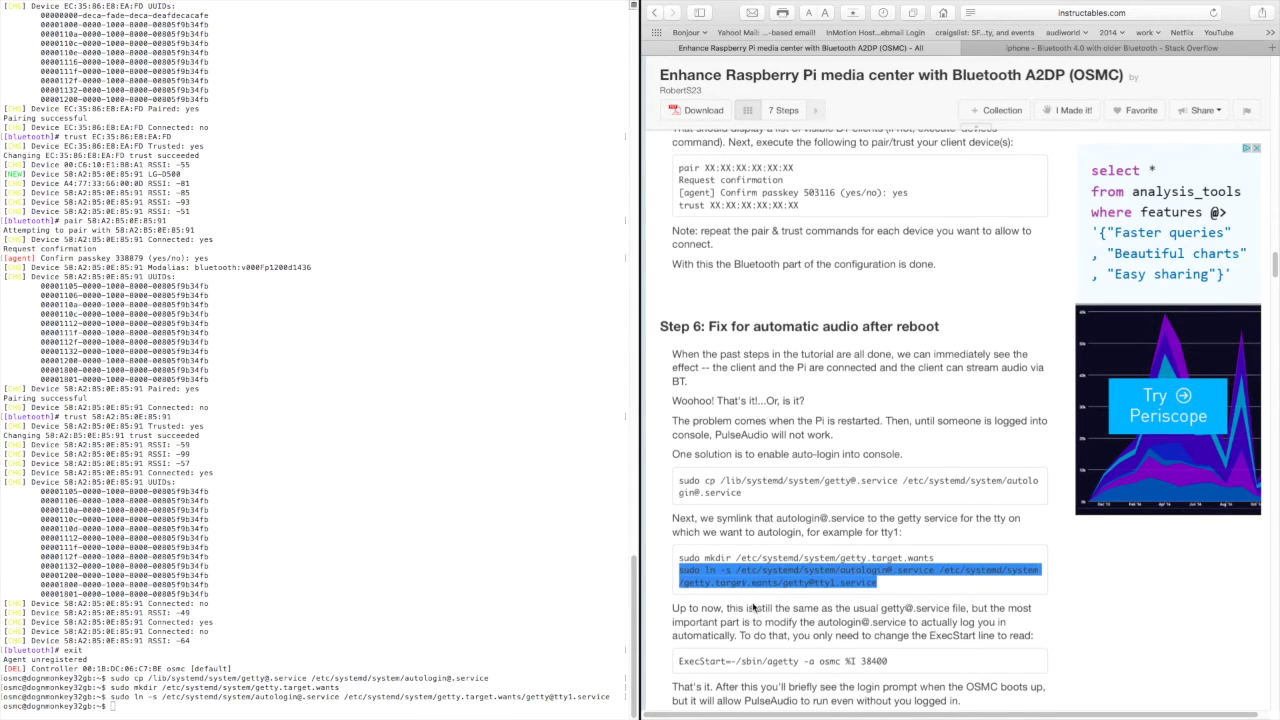
{"action": "left_click", "coordinate": [774, 598]}
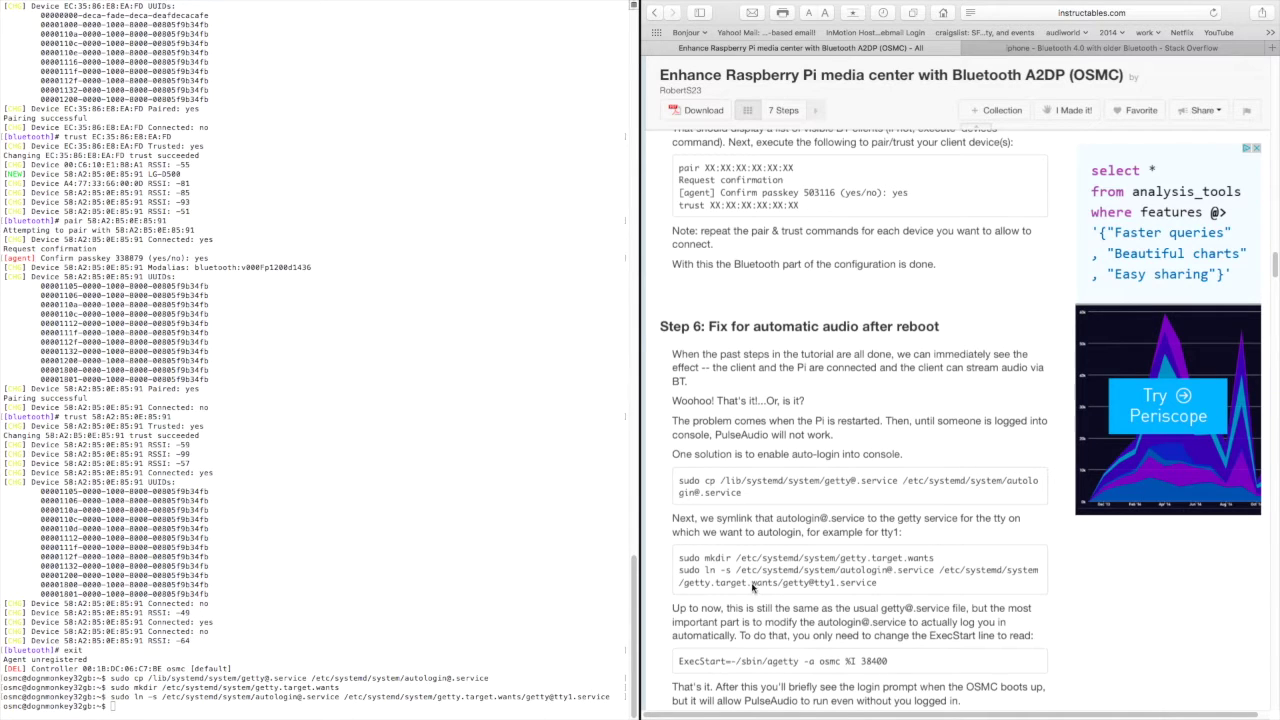
{"action": "left_click", "coordinate": [557, 620]}
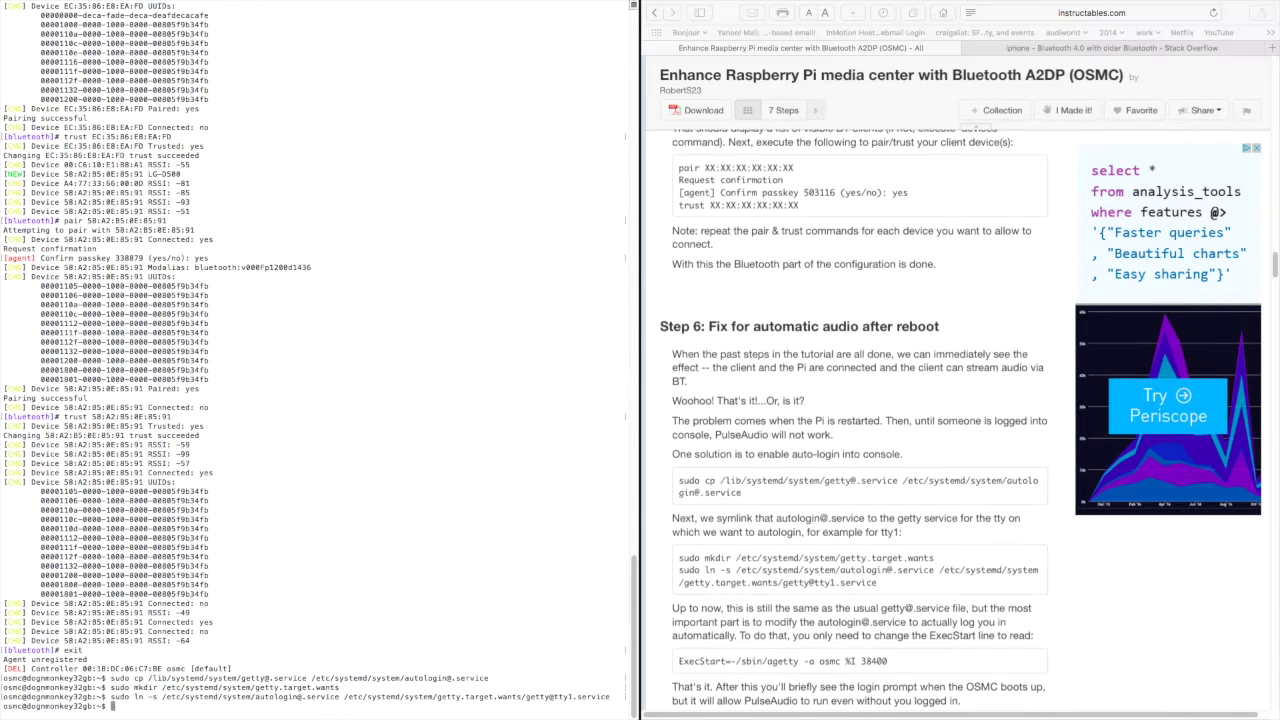
Step: Open /etc/systemd/system/autologin@.service in nano with sudo
{"action": "type", "text": "sudo"}
{"action": "type", "text": " na"}
{"action": "type", "text": "no"}
{"action": "left_click", "coordinate": [737, 570]}
{"action": "left_click_drag", "start_coordinate": [737, 570], "coordinate": [936, 570]}
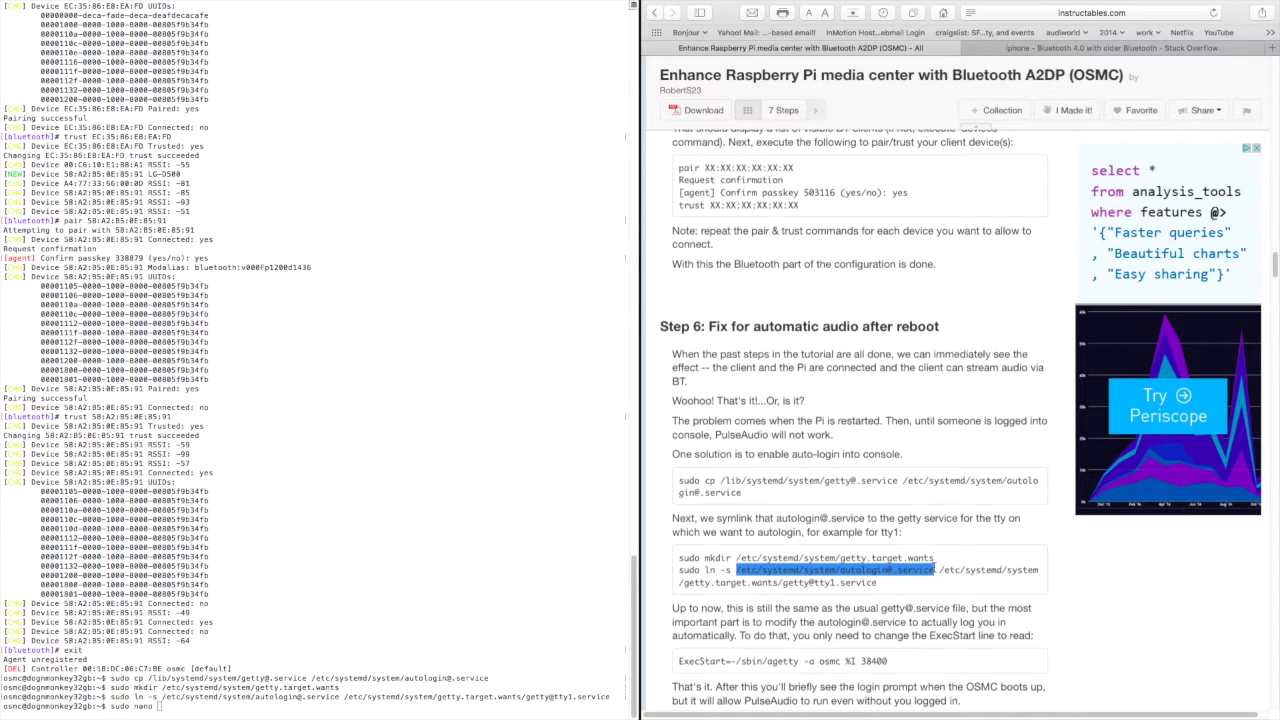
{"action": "double_click", "coordinate": [398, 660]}
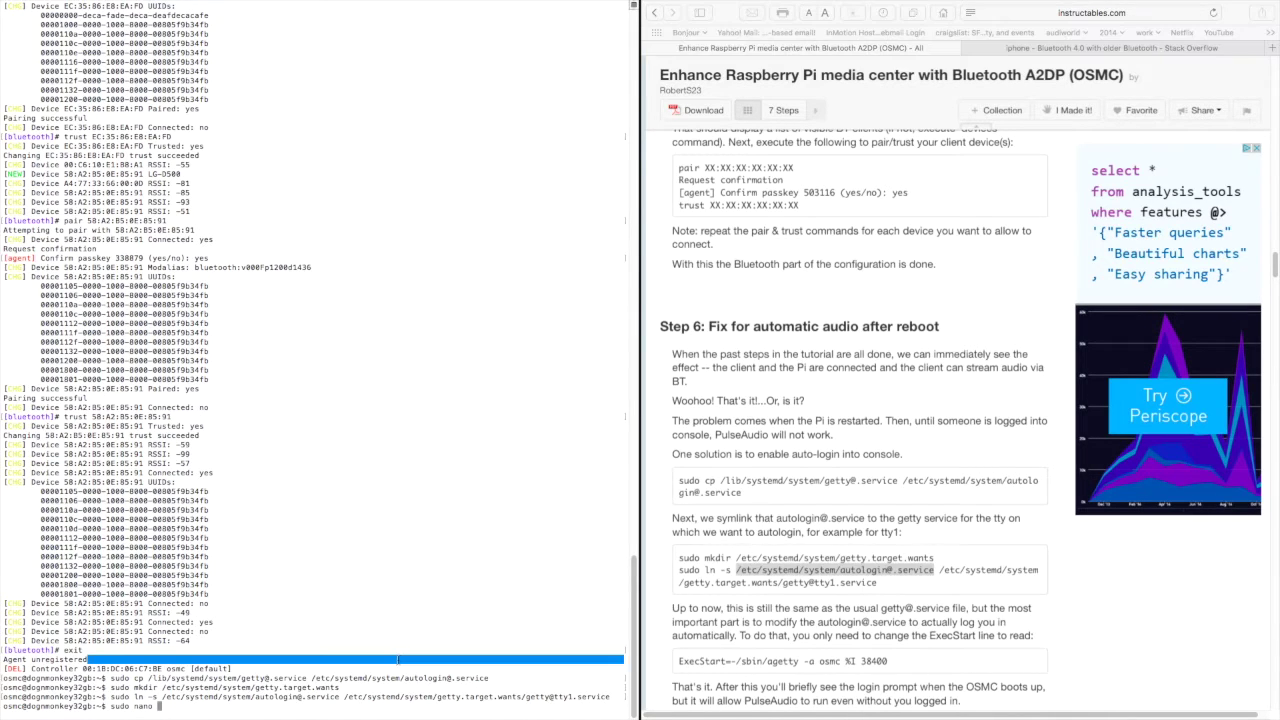
{"action": "key", "text": "super+v"}
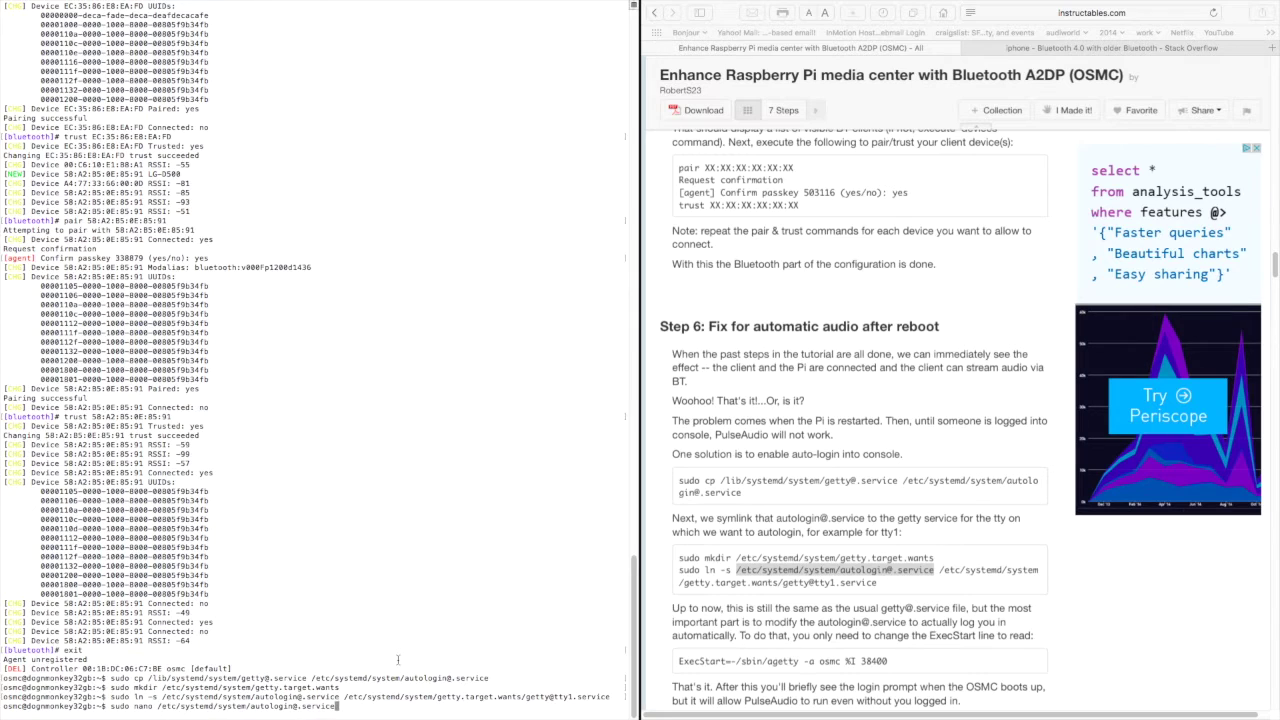
{"action": "key", "text": "Return"}
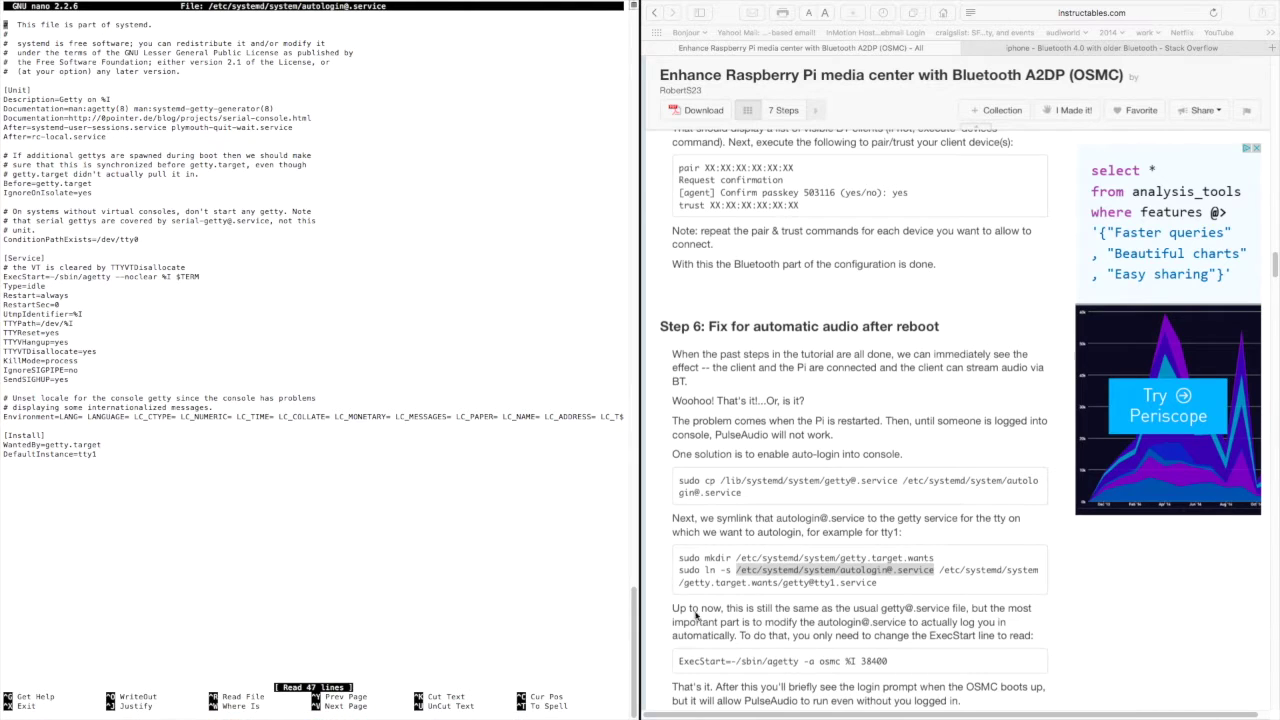
Step: Comment out the original ExecStart line in autologin@.service with #
{"action": "left_click", "coordinate": [679, 663]}
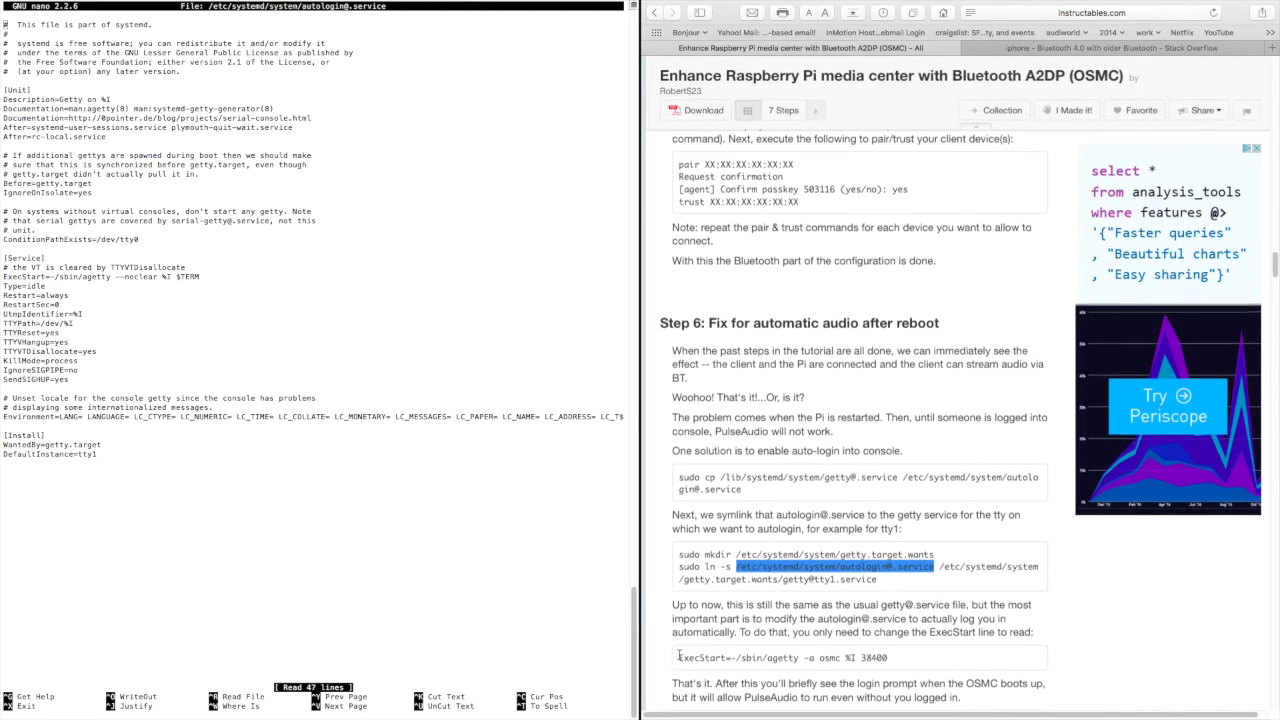
{"action": "left_click_drag", "start_coordinate": [679, 658], "coordinate": [893, 657]}
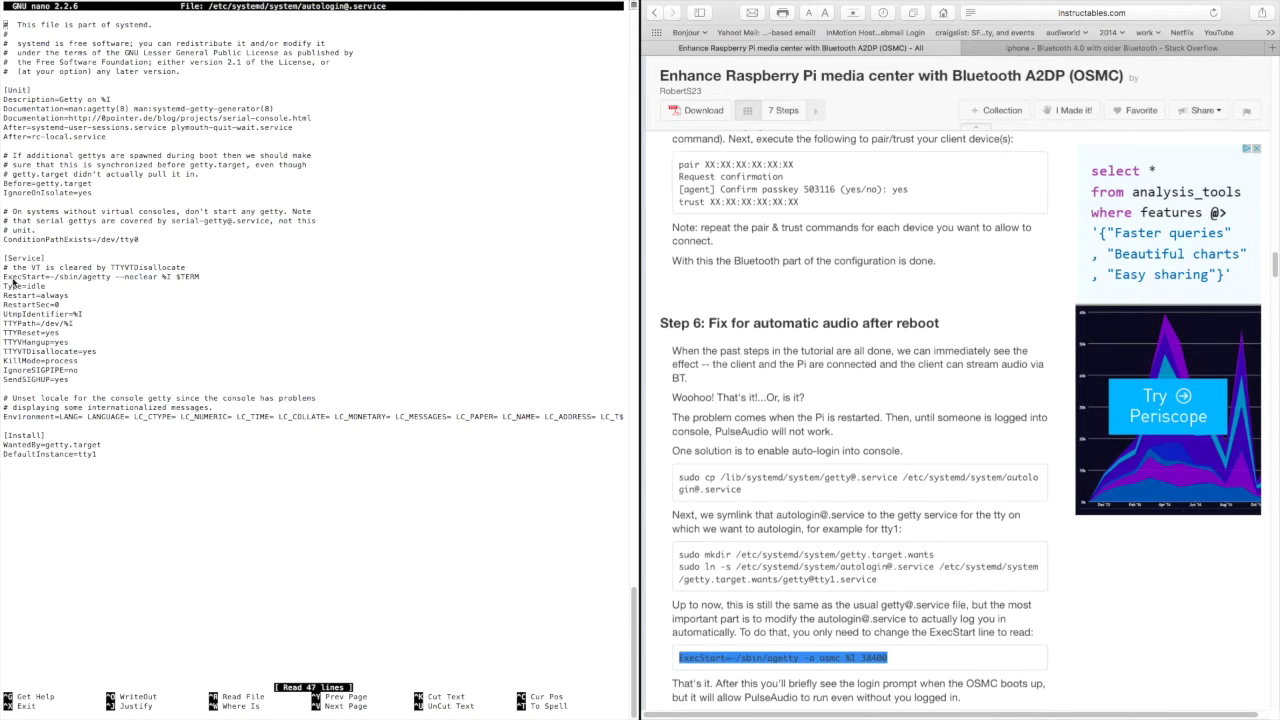
{"action": "left_click", "coordinate": [4, 281]}
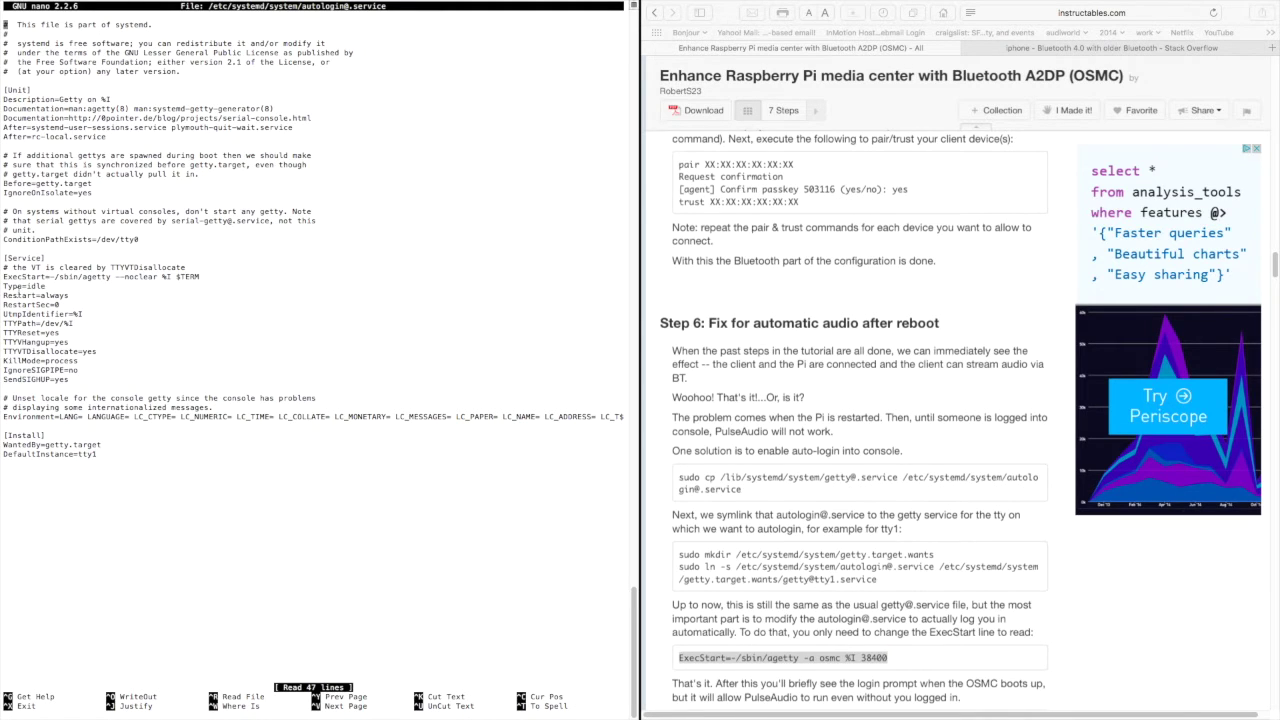
{"action": "key", "text": "Down"}
{"action": "key", "text": "Down"}
{"action": "key", "text": "Down"}
{"action": "key", "text": "Down"}
{"action": "key", "text": "Down"}
{"action": "key", "text": "Down"}
{"action": "key", "text": "Down"}
{"action": "key", "text": "Down"}
{"action": "key", "text": "Down"}
{"action": "key", "text": "Down"}
{"action": "key", "text": "Down"}
{"action": "key", "text": "Down"}
{"action": "key", "text": "Down"}
{"action": "key", "text": "Down"}
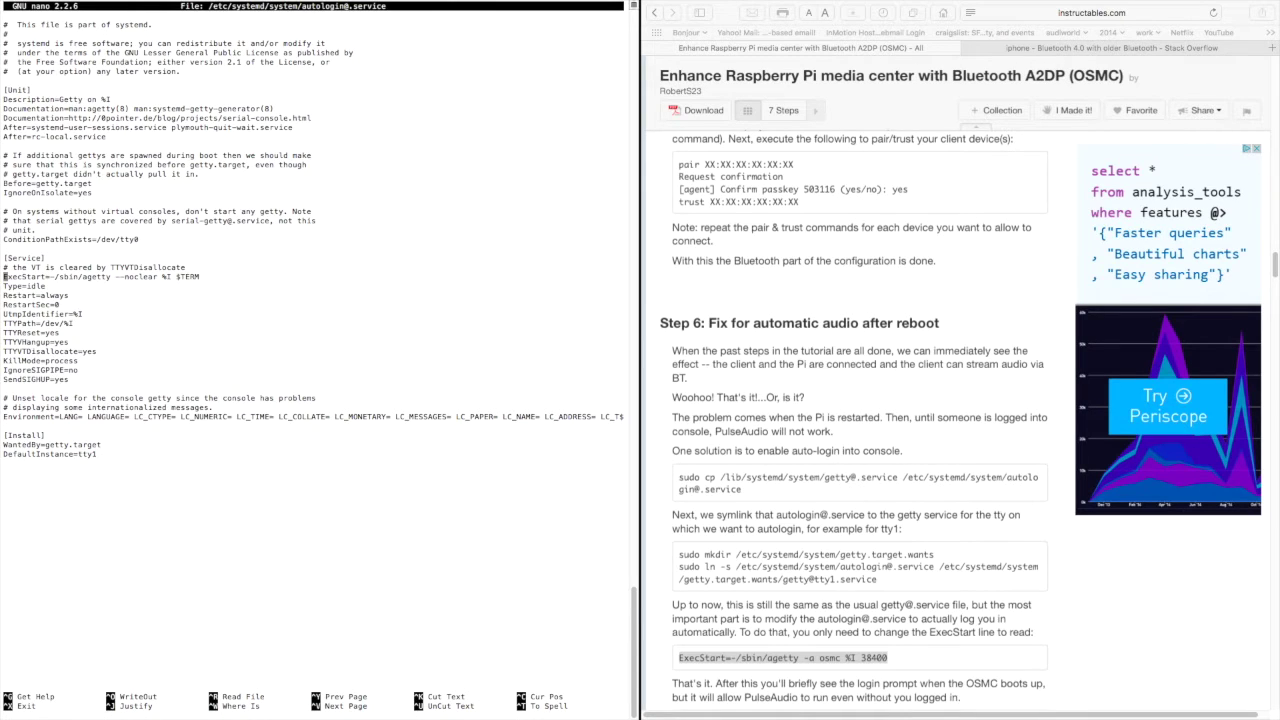
{"action": "type", "text": "#"}
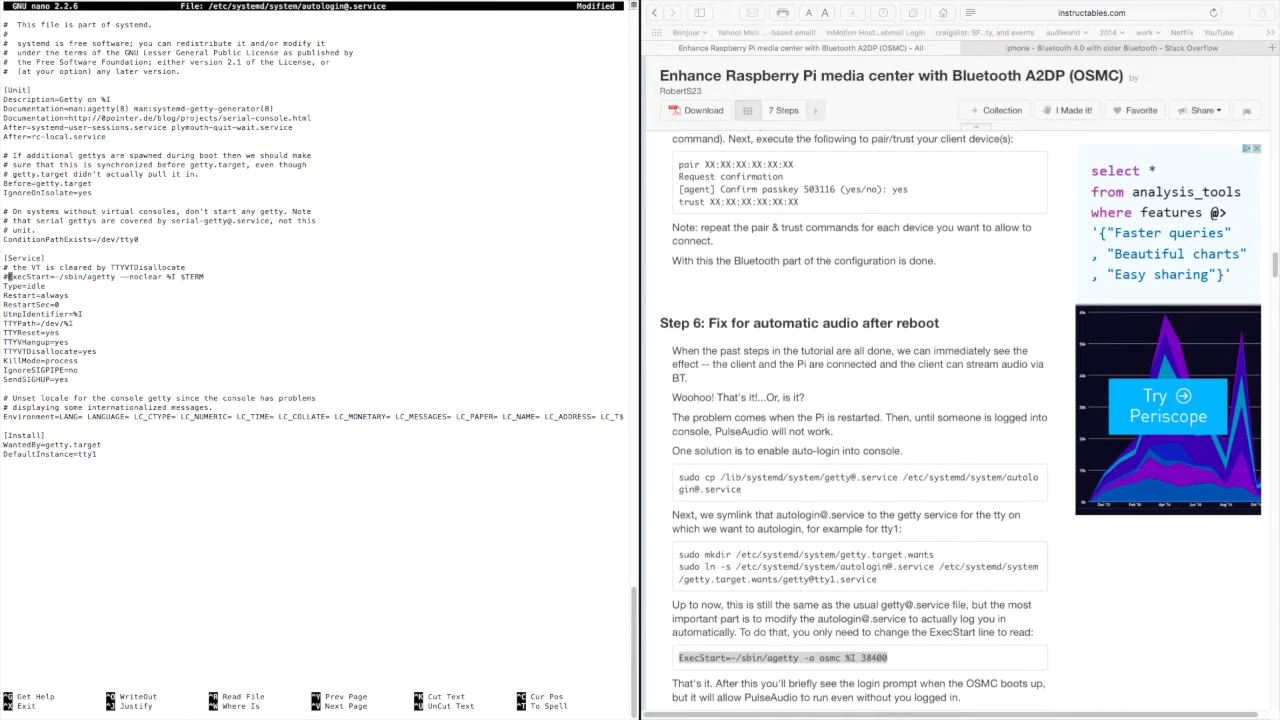
Step: Add ExecStart=-/sbin/agetty -a osmc %I 38400 below it and save the file
{"action": "key", "text": "Down"}
{"action": "key", "text": "Left"}
{"action": "key", "text": "Return"}
{"action": "key", "text": "Up"}
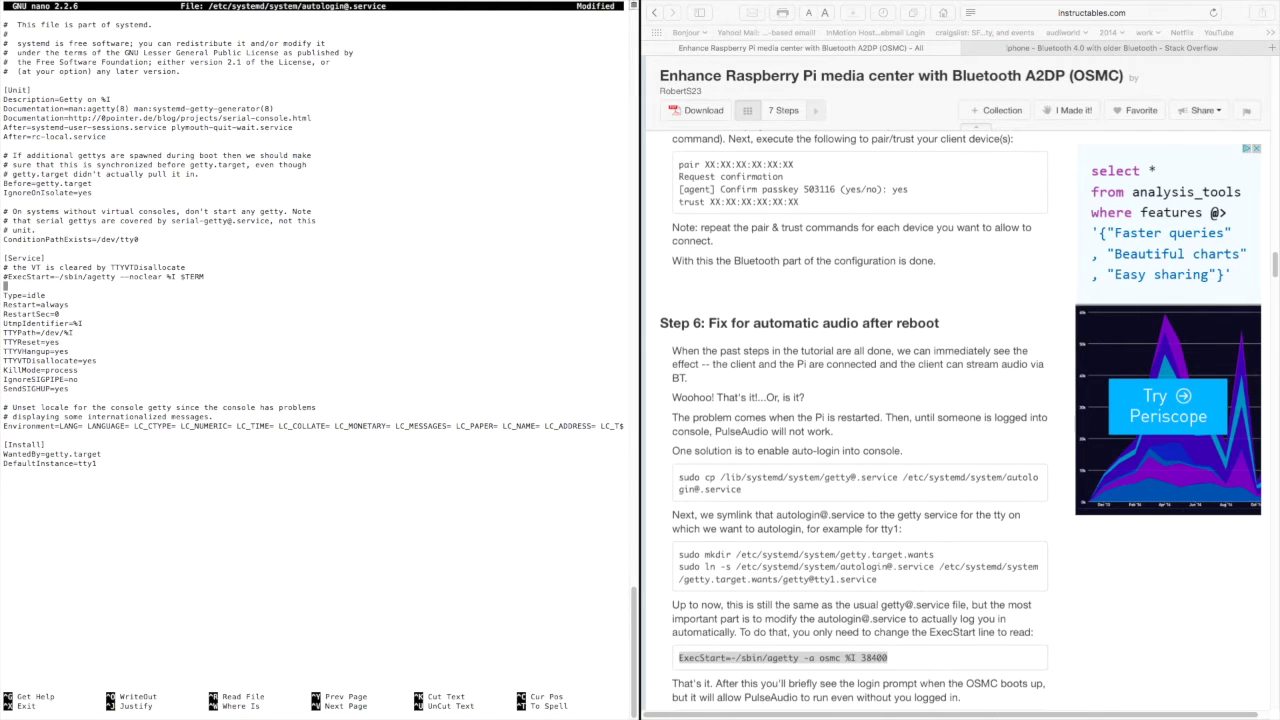
{"action": "type", "text": "ExecStart=-/sbin/agetty -a osmc %I 38400"}
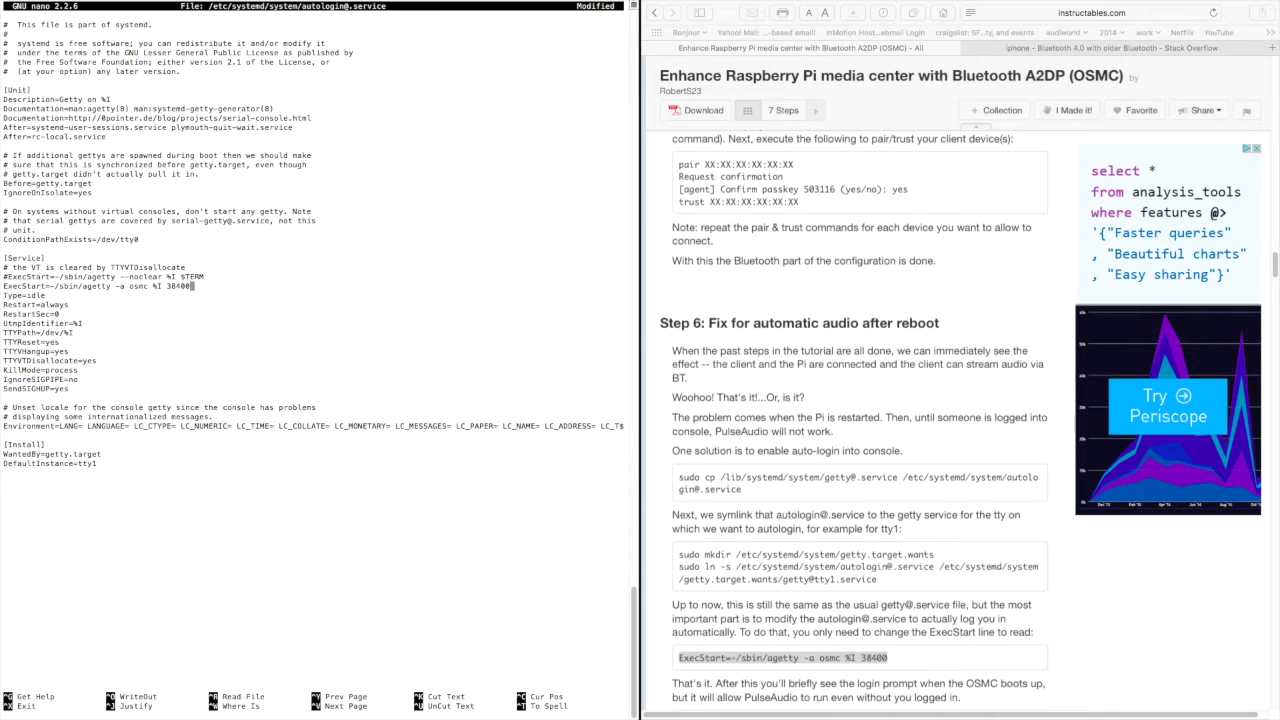
{"action": "key", "text": "ctrl+x"}
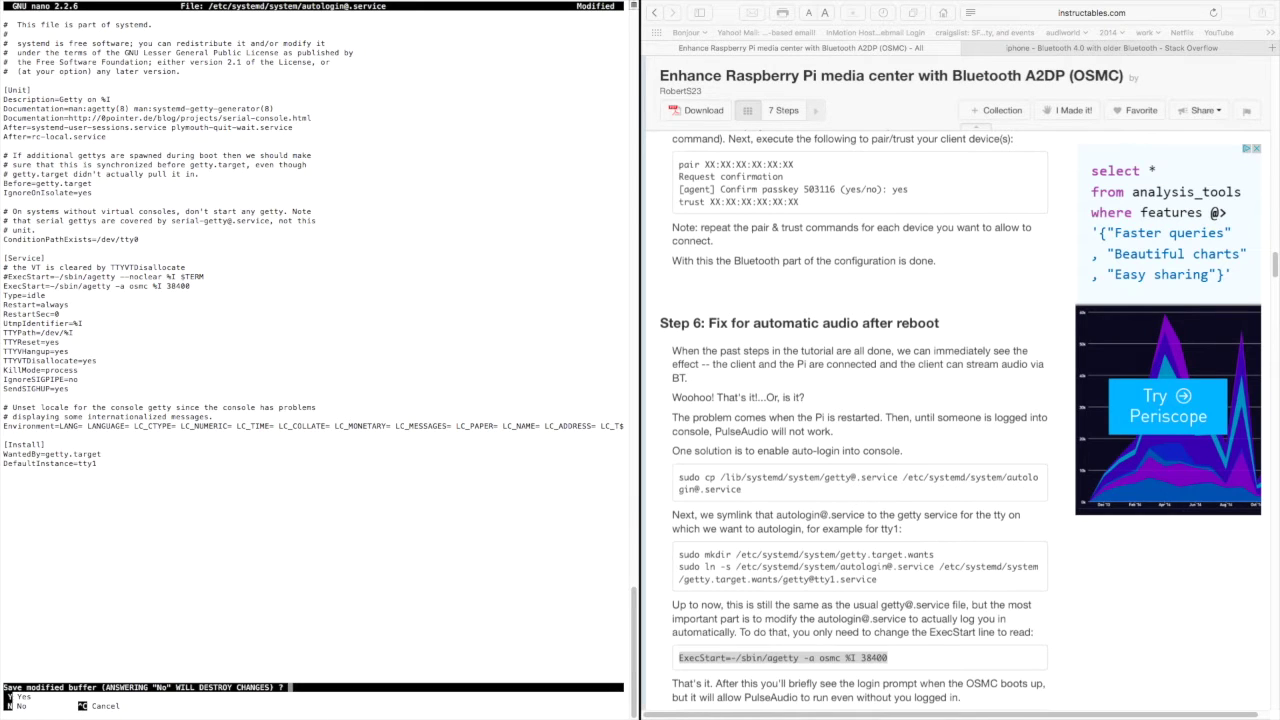
{"action": "key", "text": "y"}
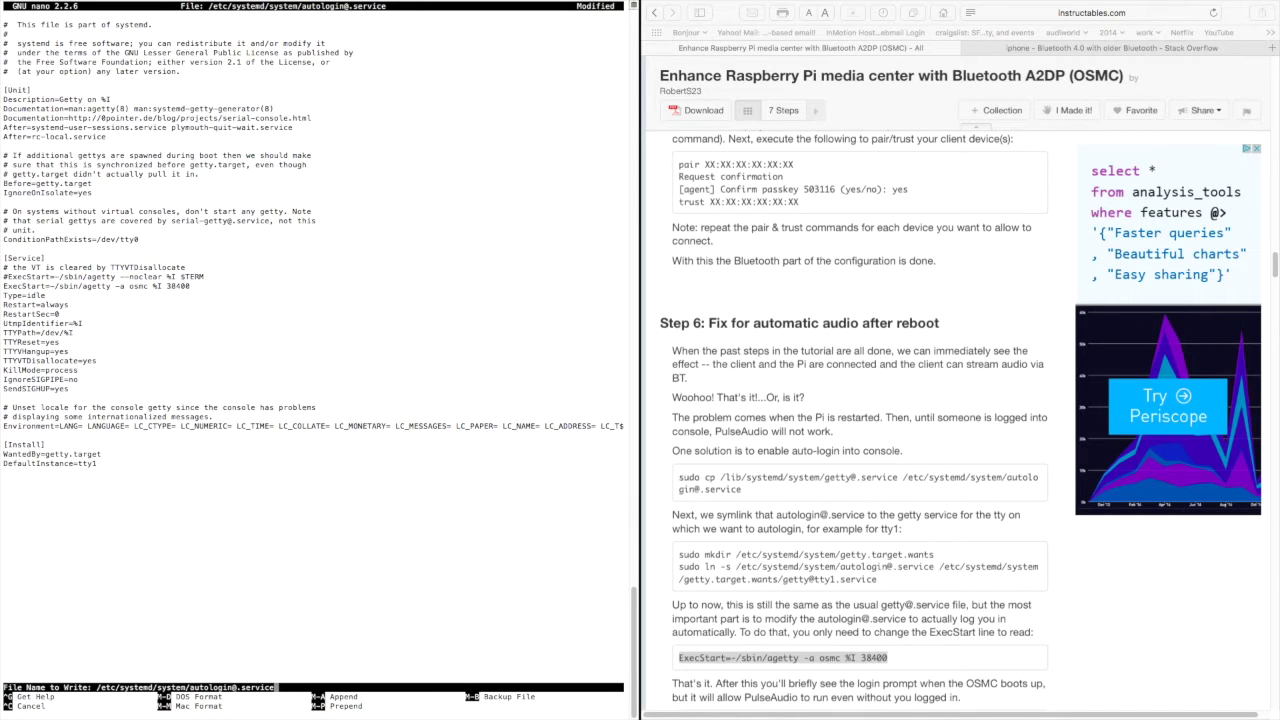
{"action": "key", "text": "Return"}
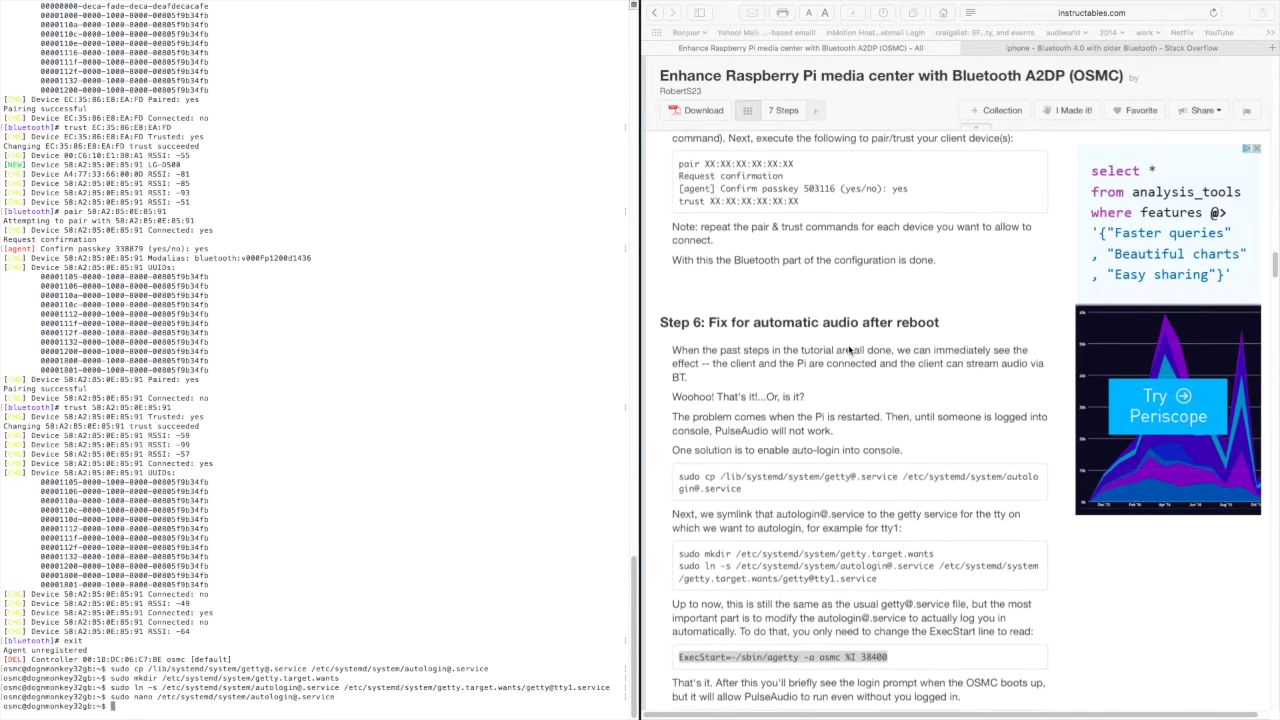
Step: Run reboot on the OSMC Pi to apply the autologin setting
{"action": "scroll", "coordinate": [879, 266], "scroll_direction": "down", "scroll_amount": 1}
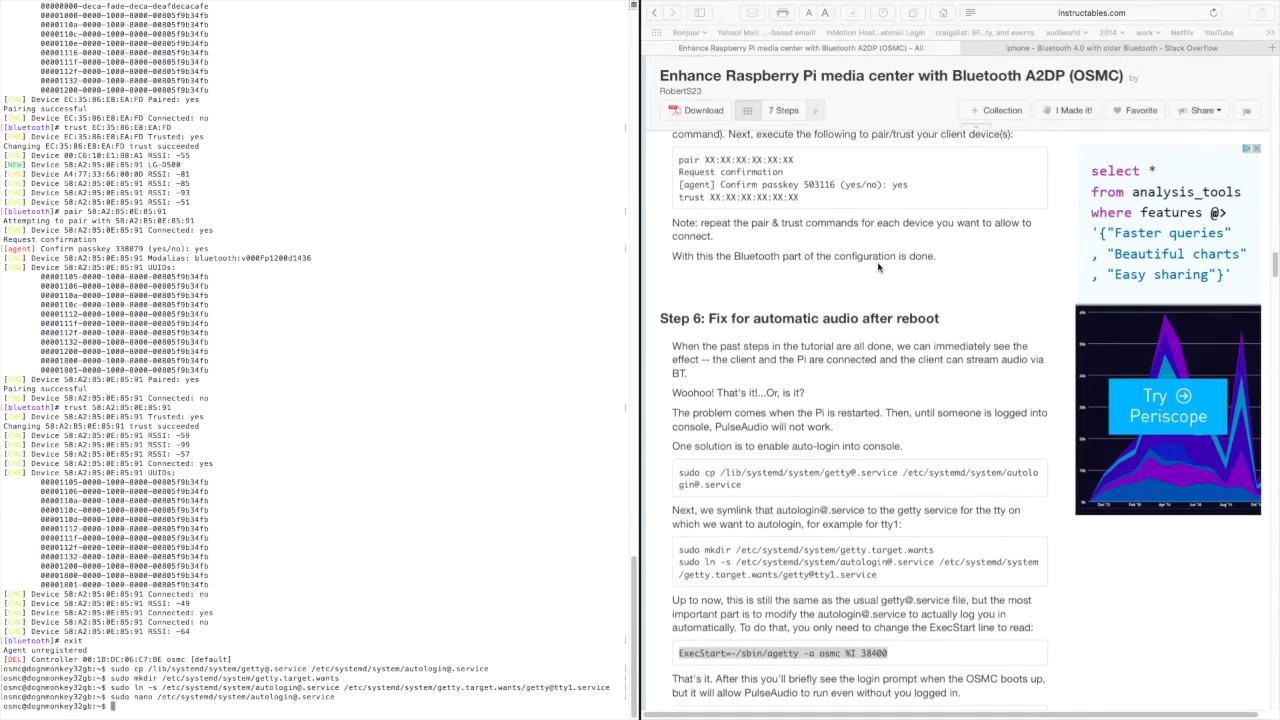
{"action": "scroll", "coordinate": [860, 470], "scroll_direction": "down", "scroll_amount": 1}
{"action": "scroll", "coordinate": [858, 478], "scroll_direction": "down", "scroll_amount": 1}
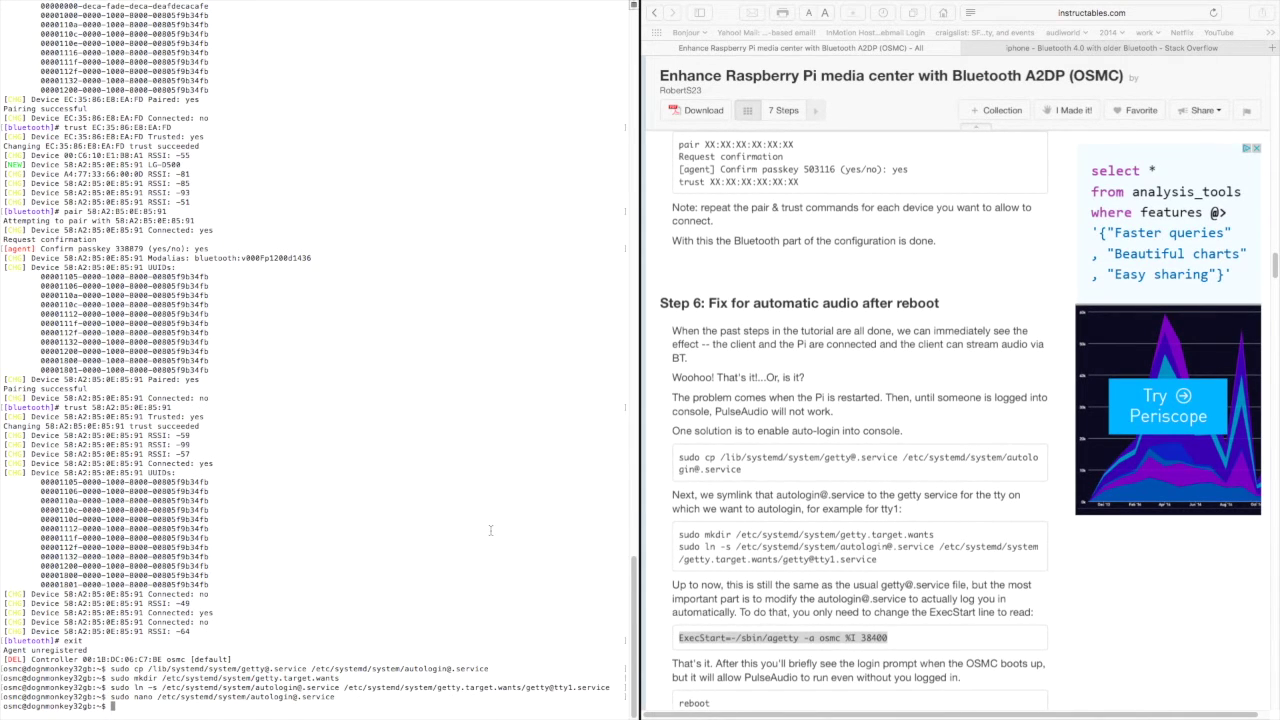
{"action": "type", "text": "reboot"}
{"action": "key", "text": "Return"}
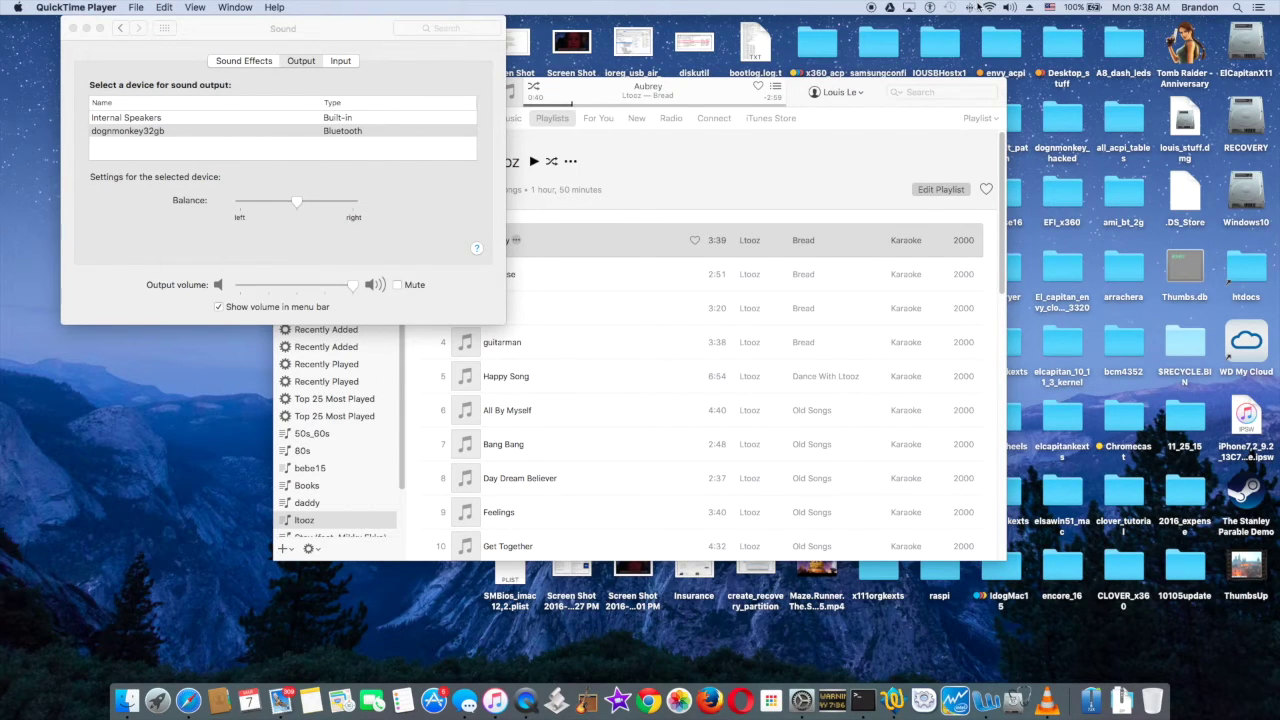
{"action": "left_click", "coordinate": [970, 9]}
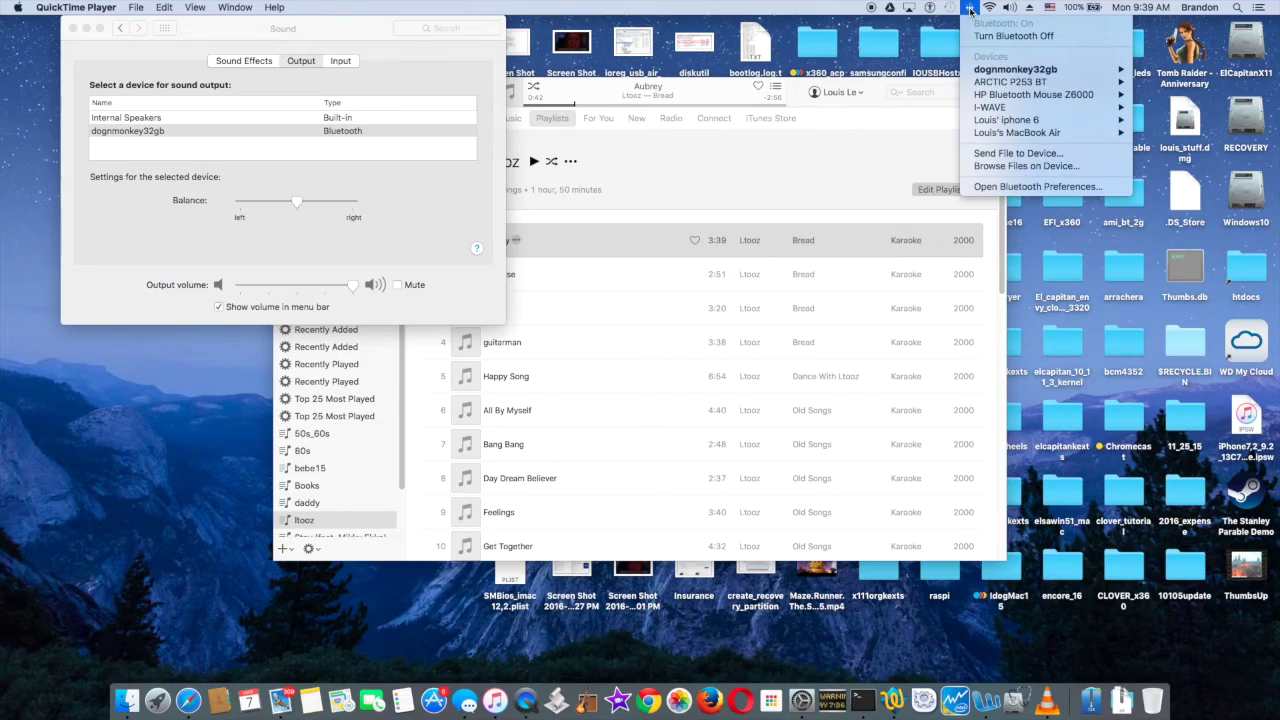
{"action": "left_click", "coordinate": [454, 218]}
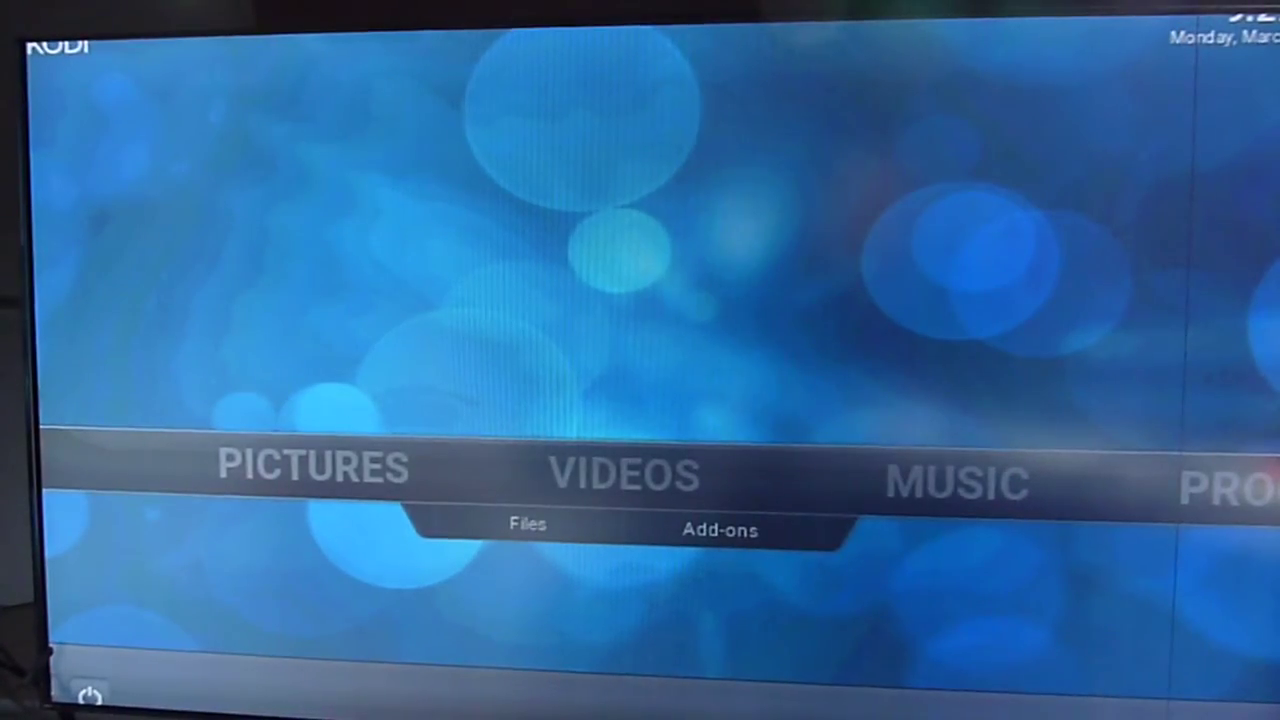